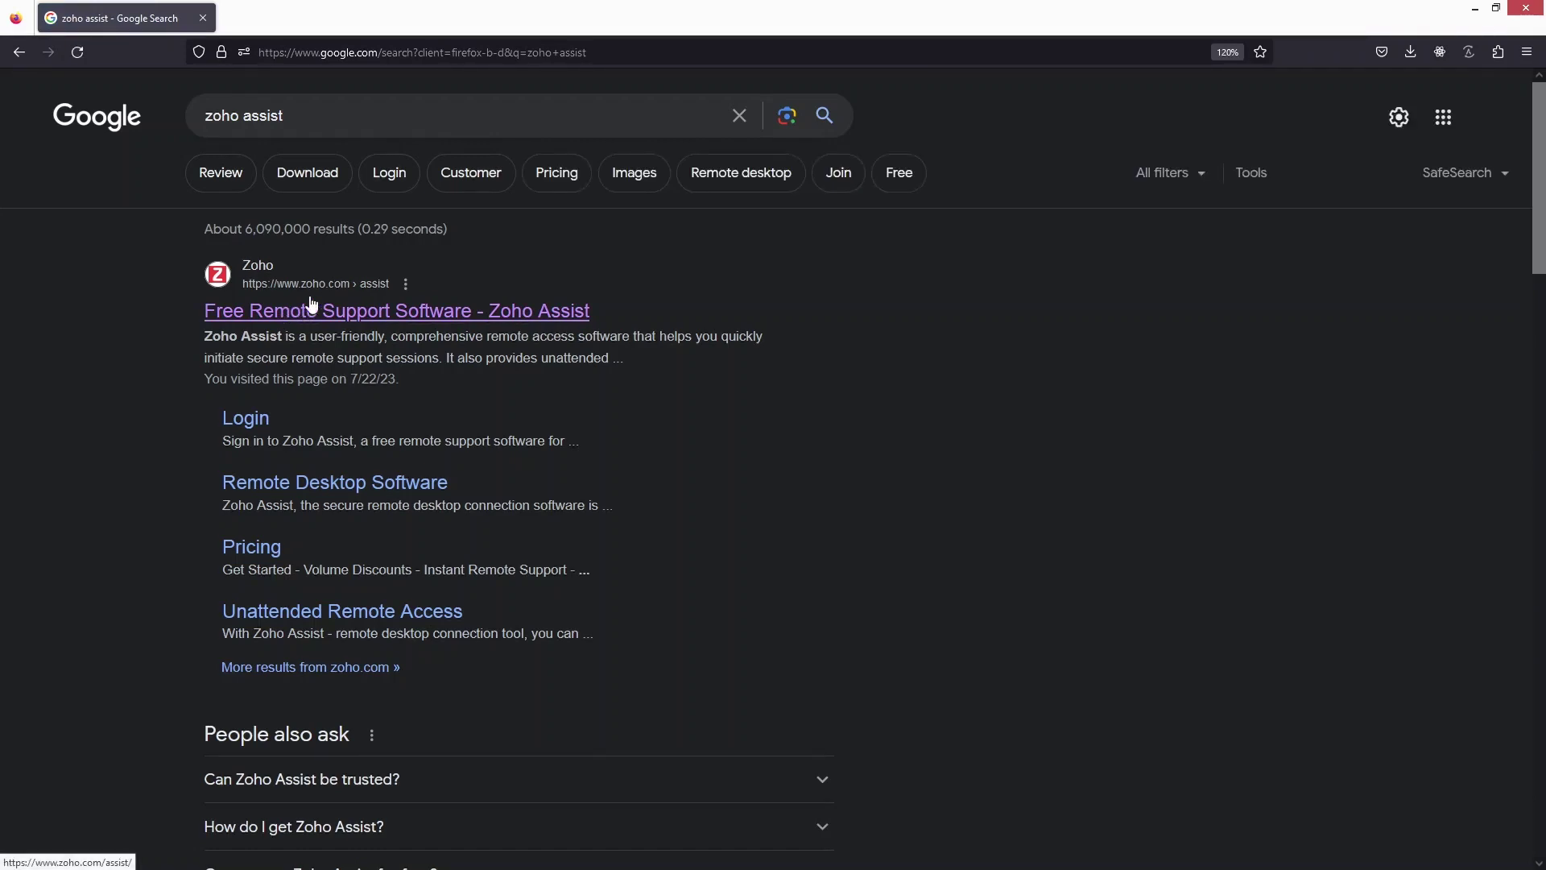
Open the Zoho Assist website from the Google search results and show the browser in full screen.
click(275, 307)
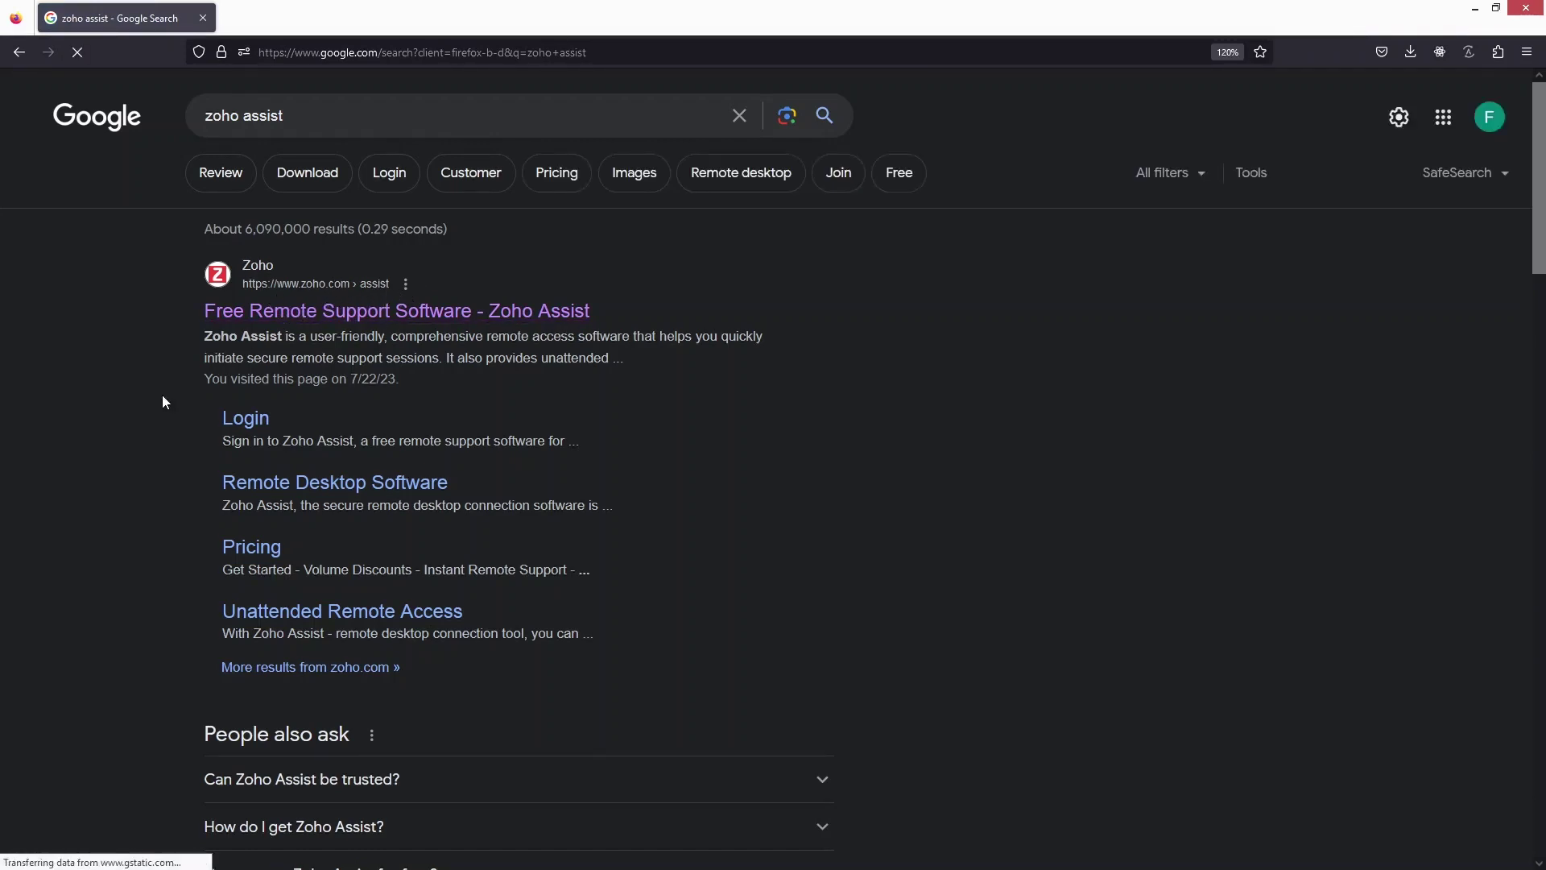
click(282, 322)
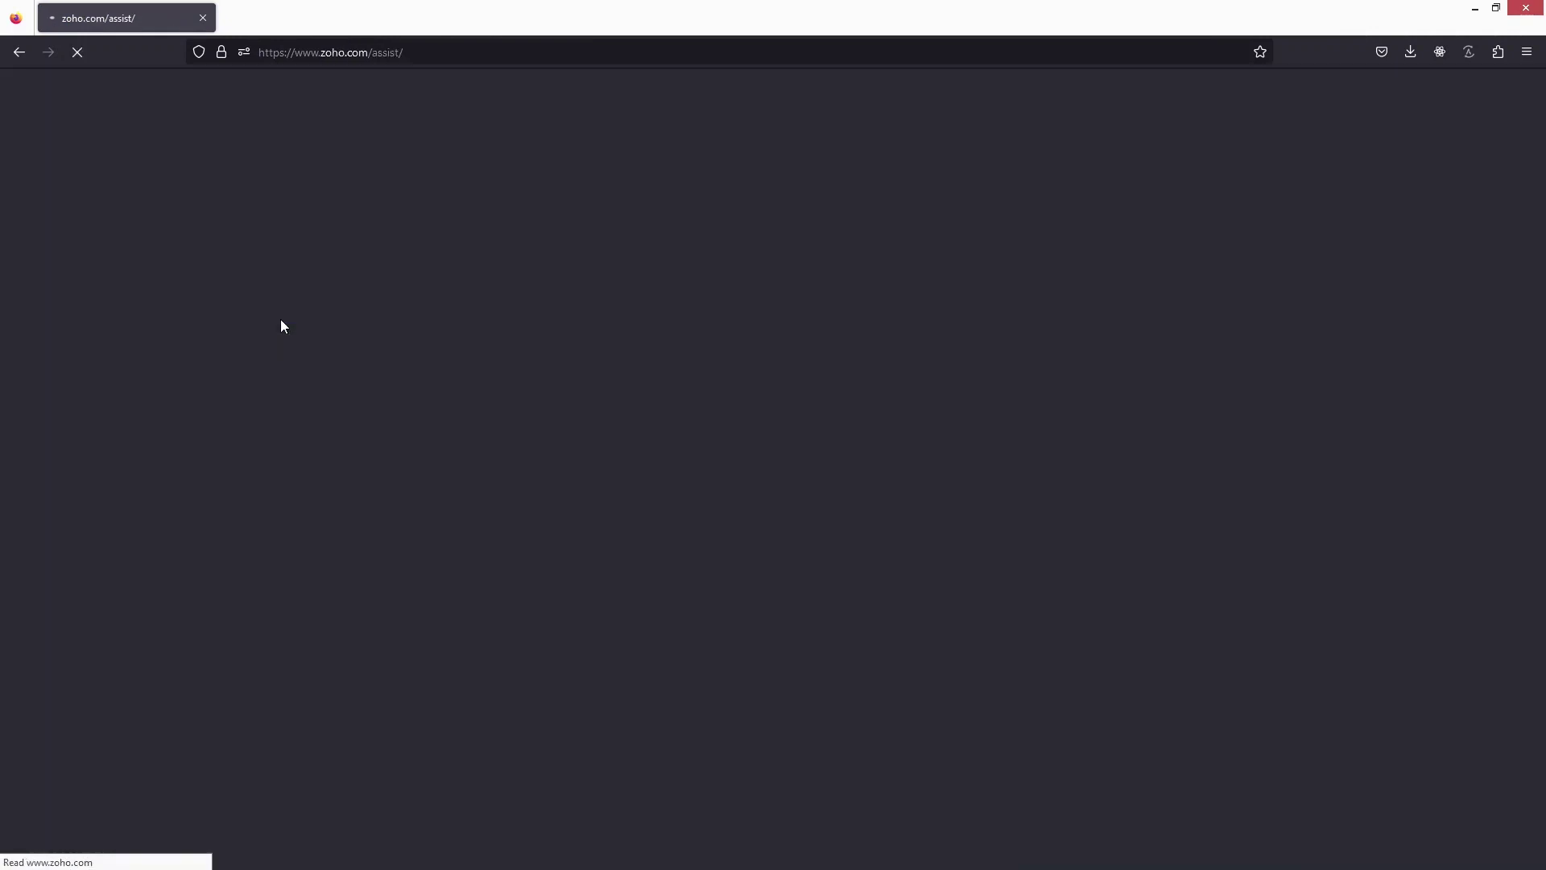
key(F11)
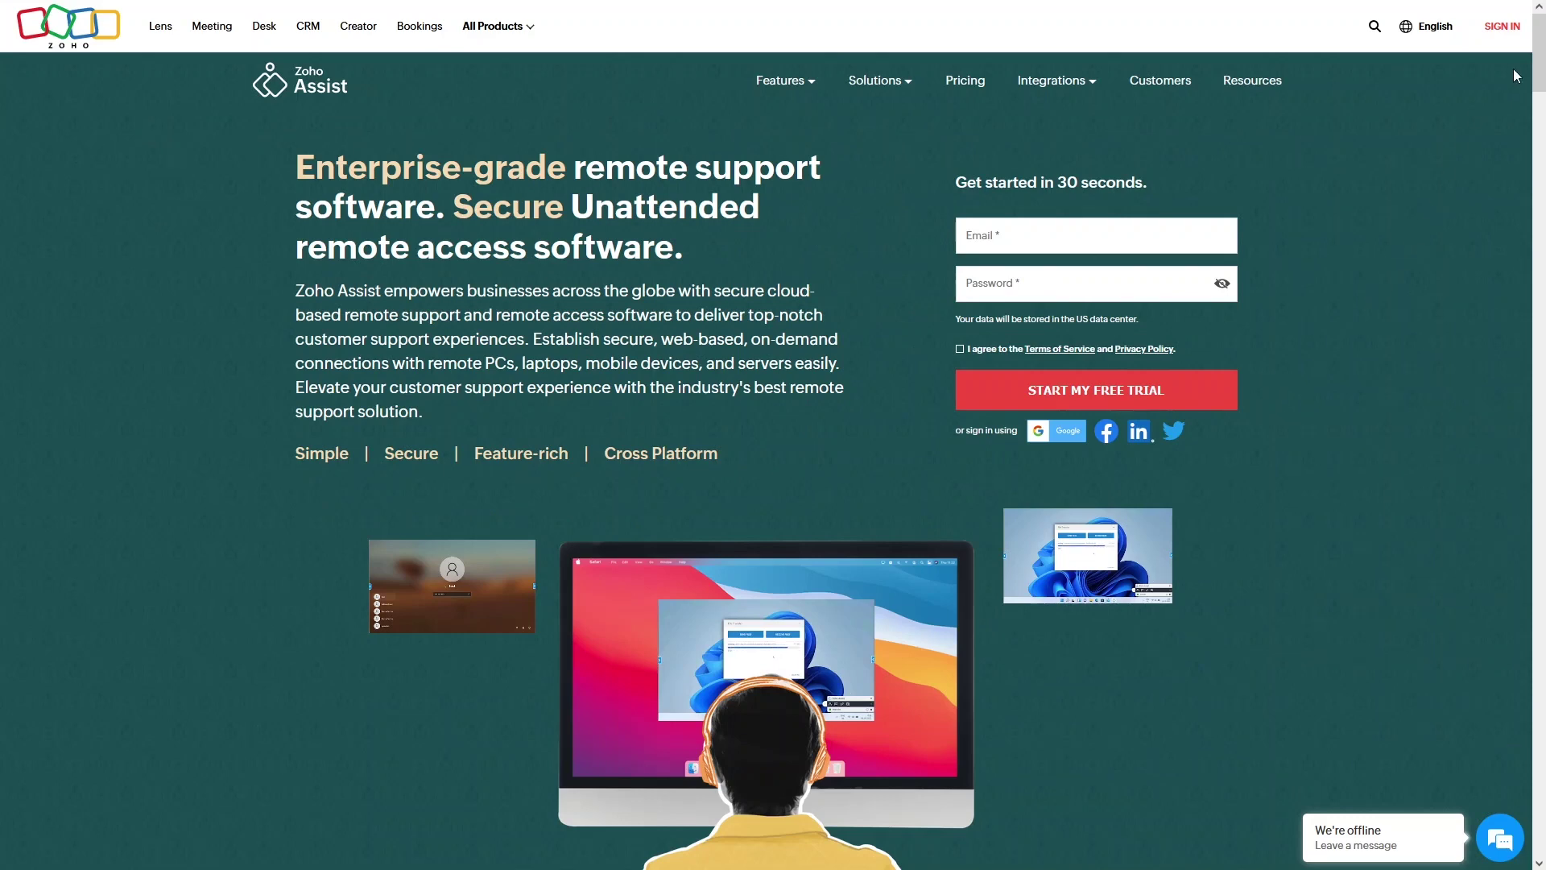
Sign in to Zoho Assist with an existing Google account and dismiss the product review request.
click(1504, 29)
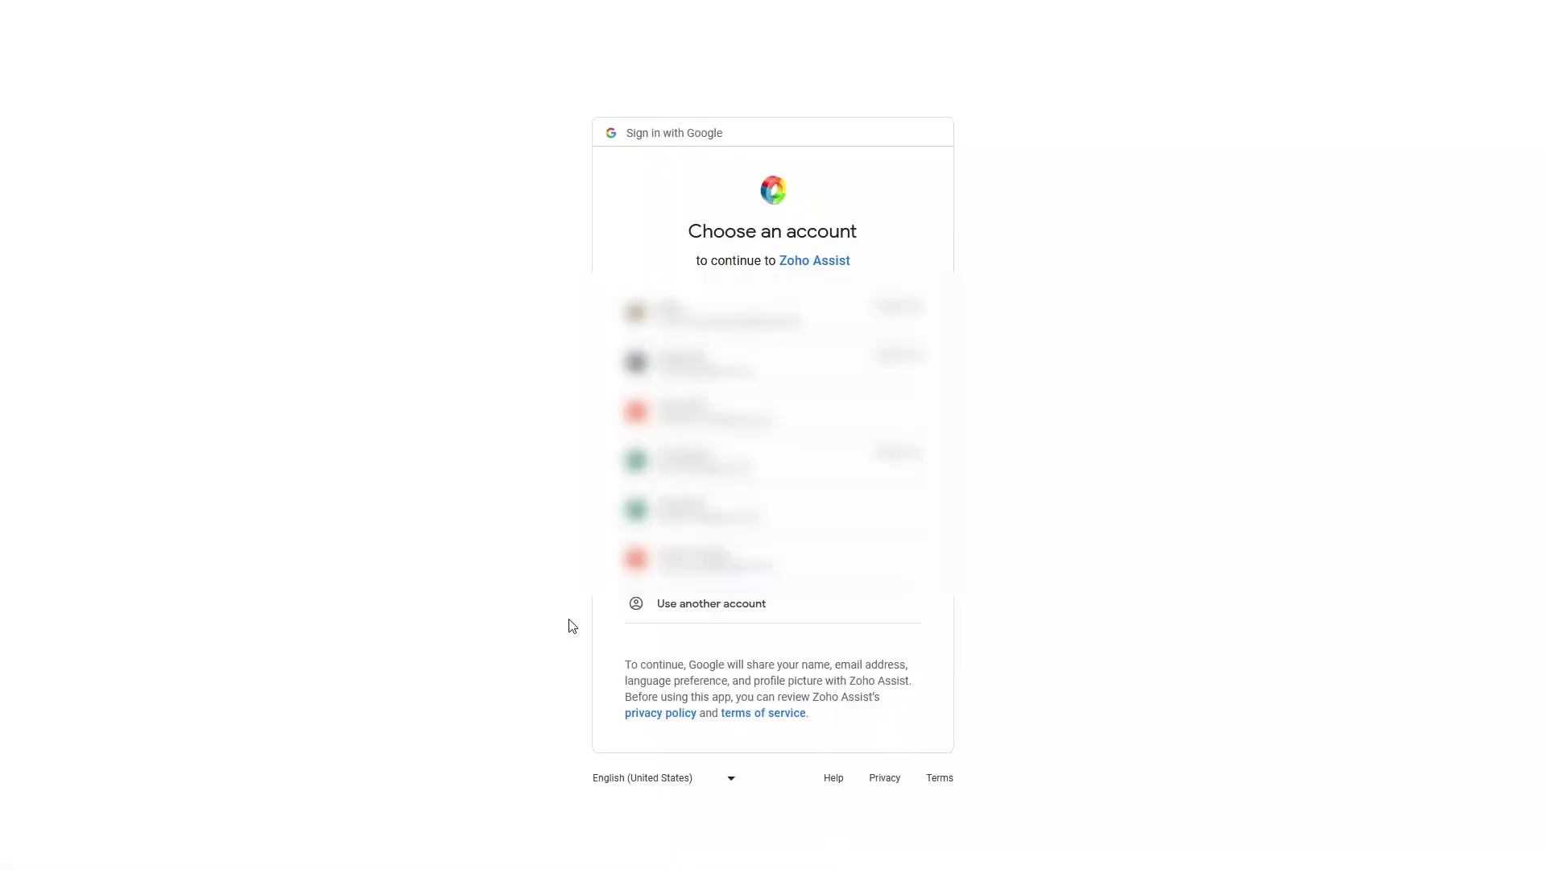
click(740, 511)
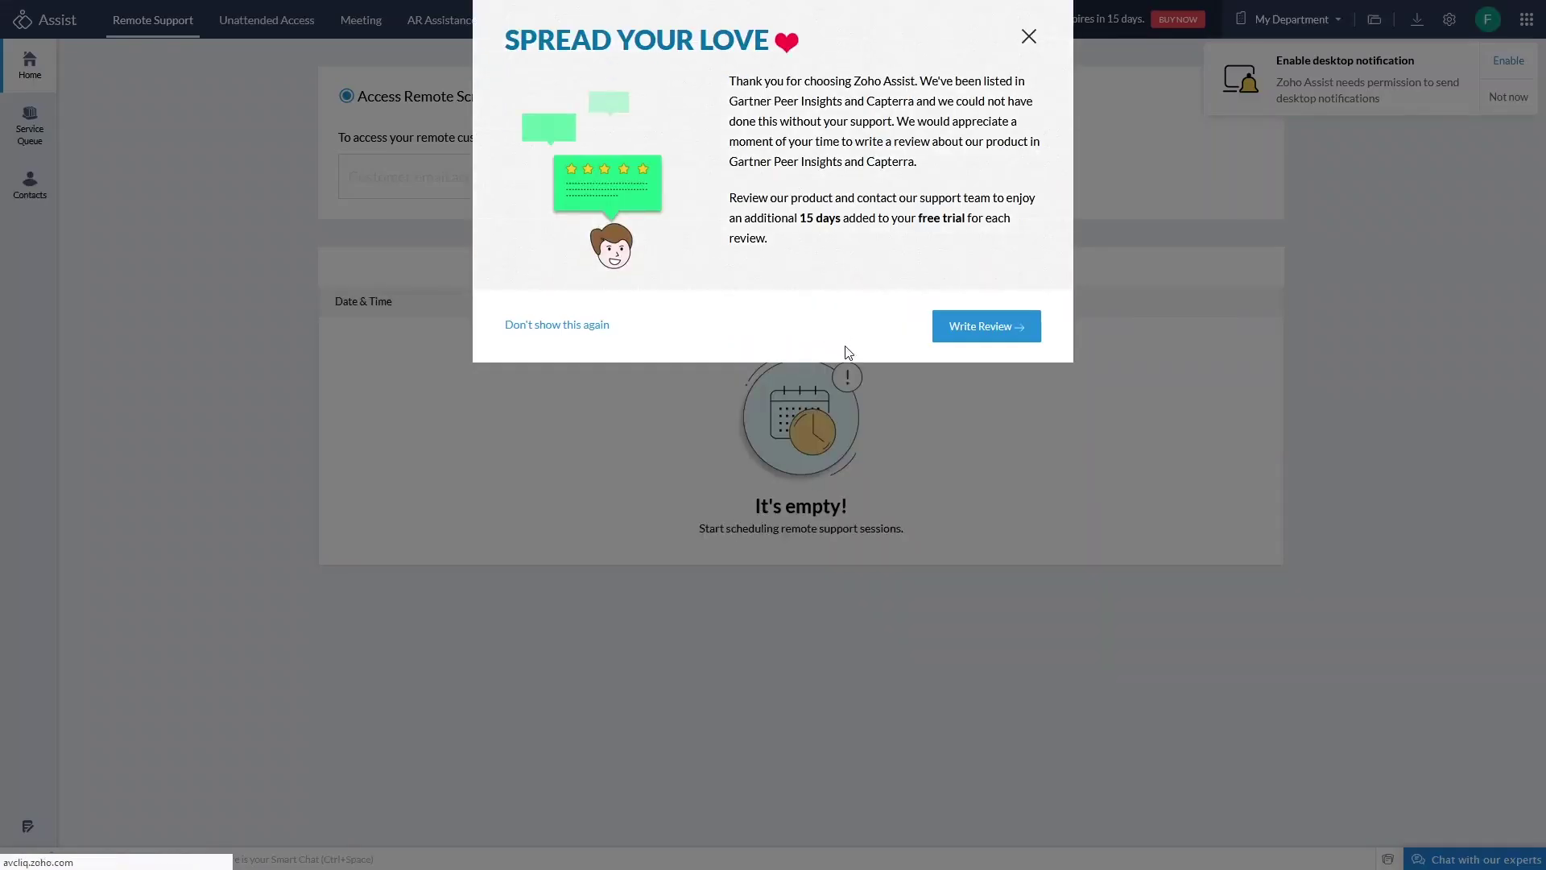
click(1028, 37)
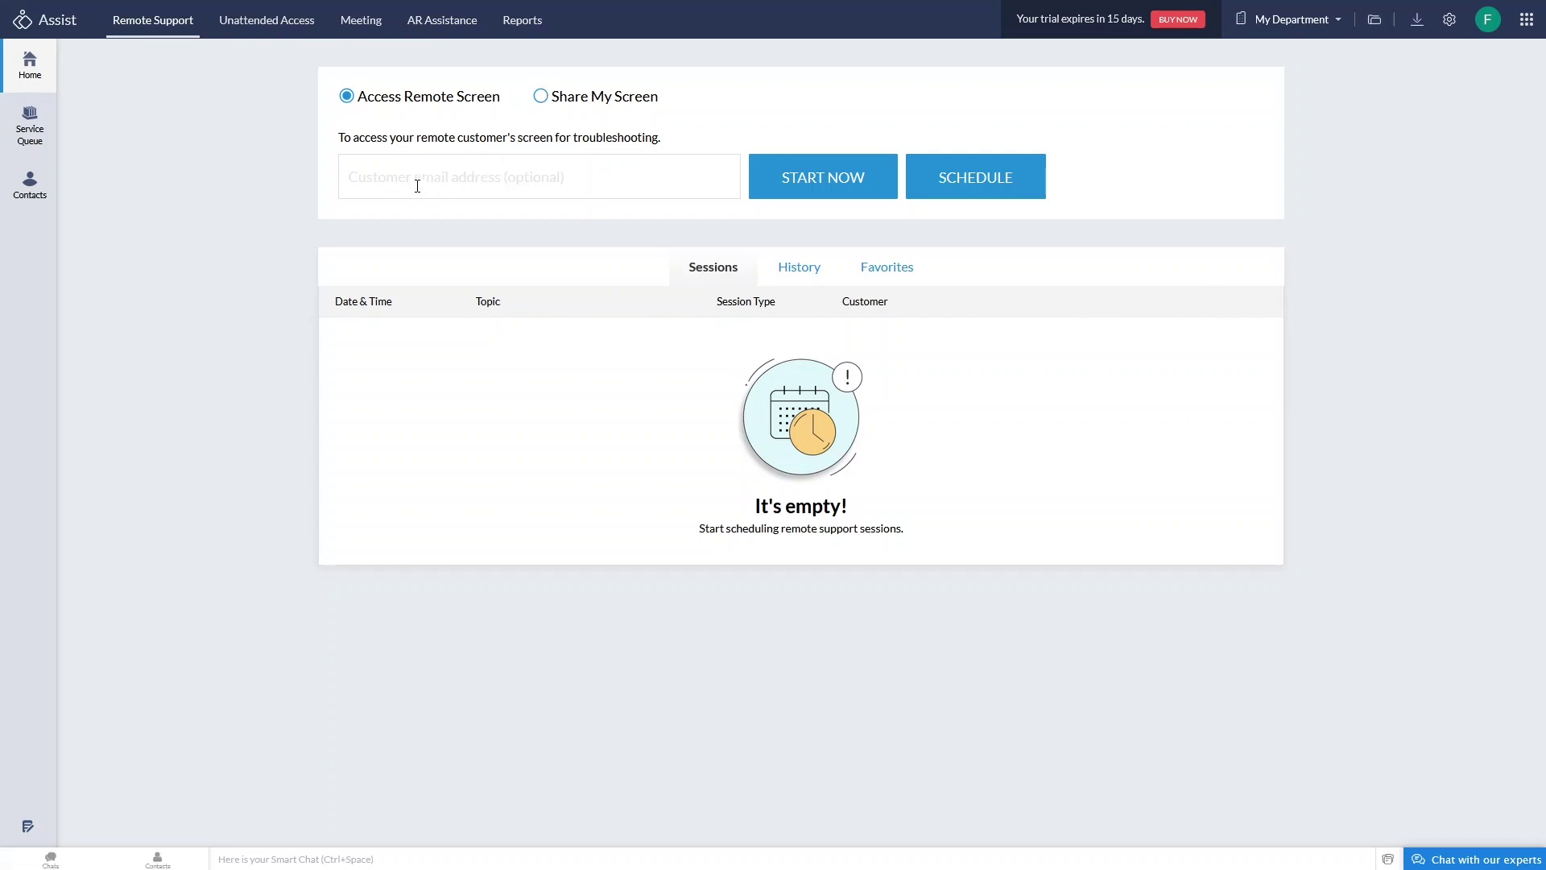
Look at the Meeting section, skipping its feature introduction, and return to Remote Support.
click(352, 43)
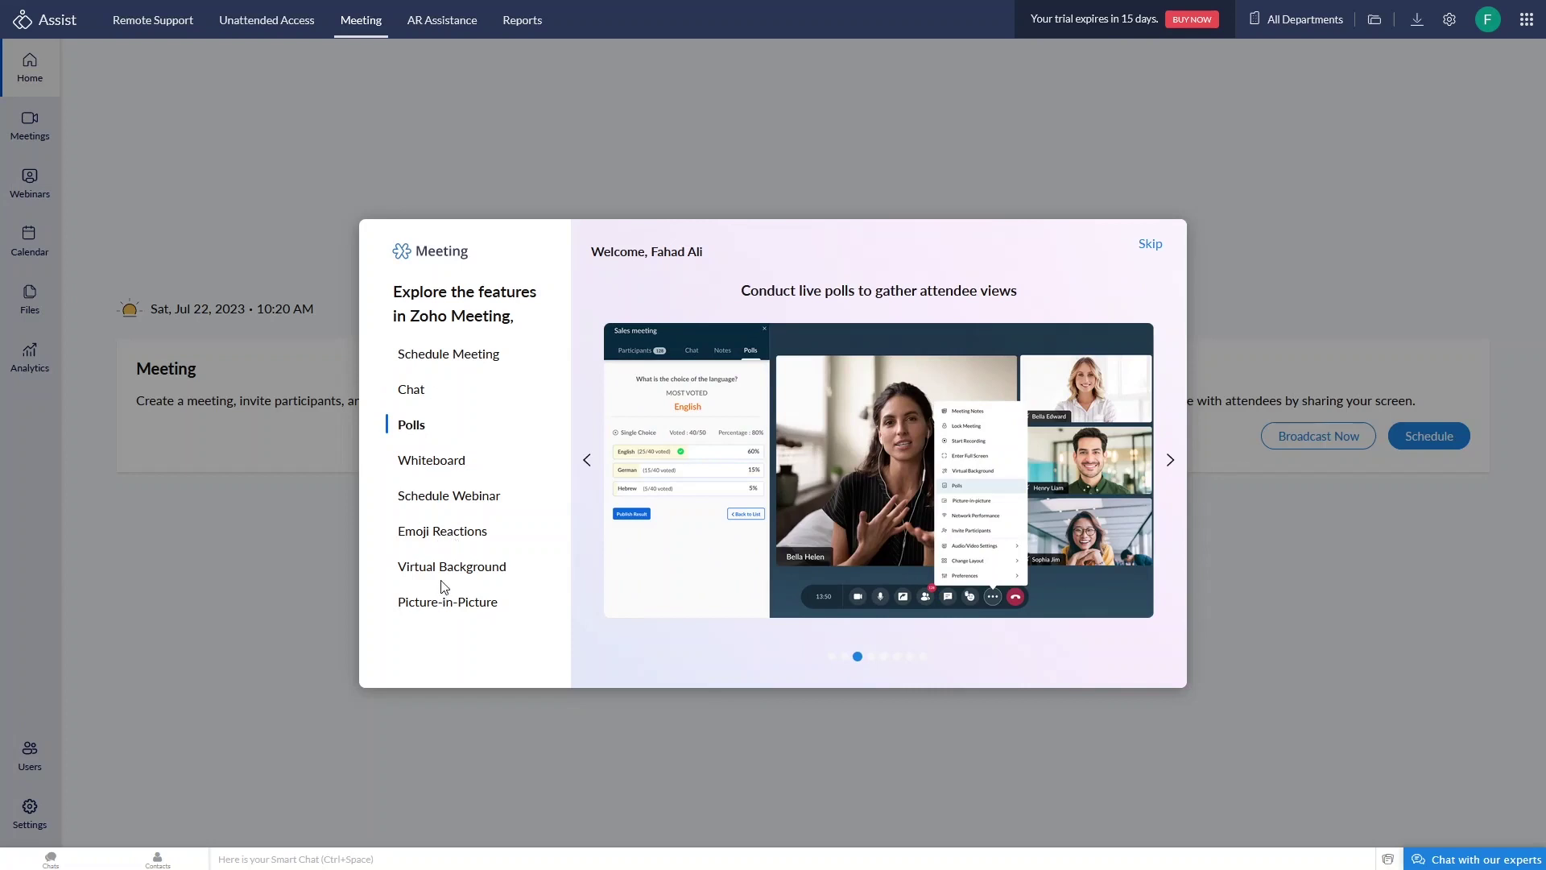
click(1171, 458)
click(1149, 244)
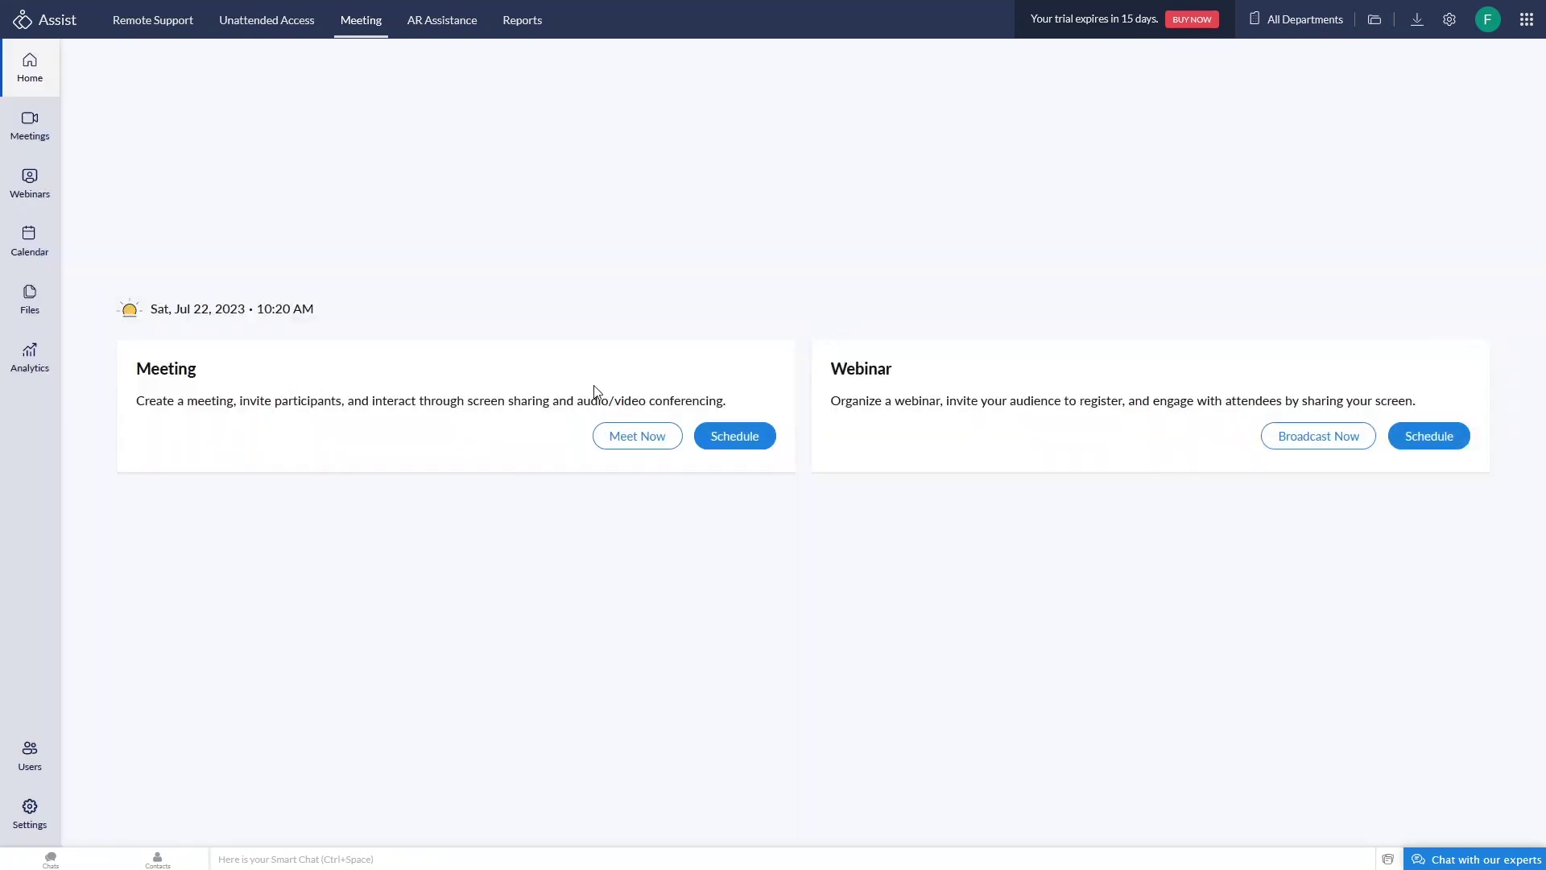
click(611, 439)
click(154, 27)
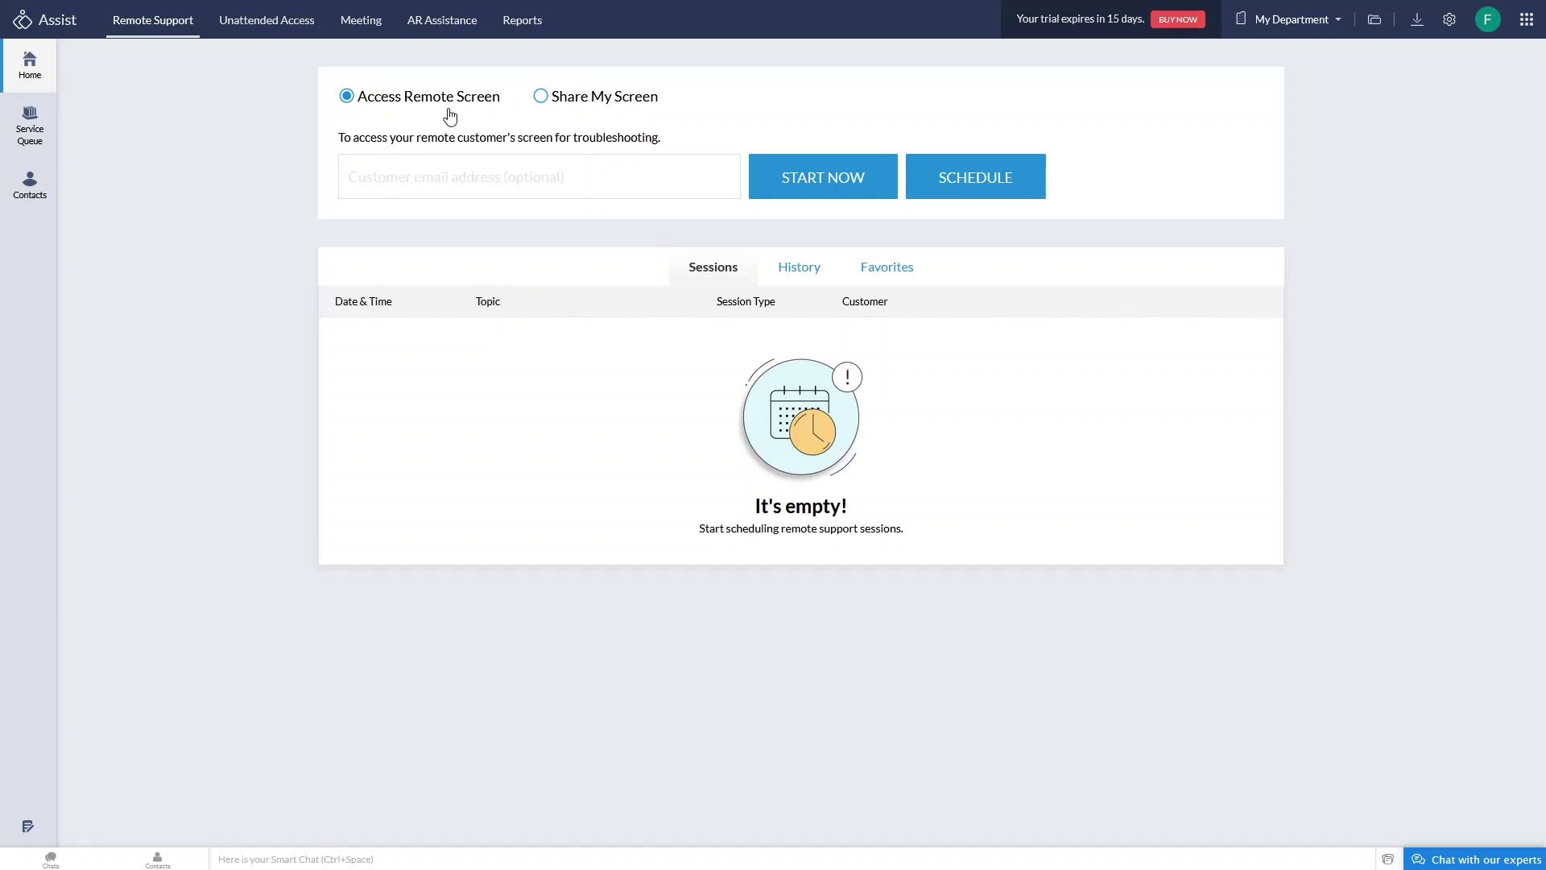
Leave full screen and arrange the Zoho Assist window side by side with a Chrome window.
key(F11)
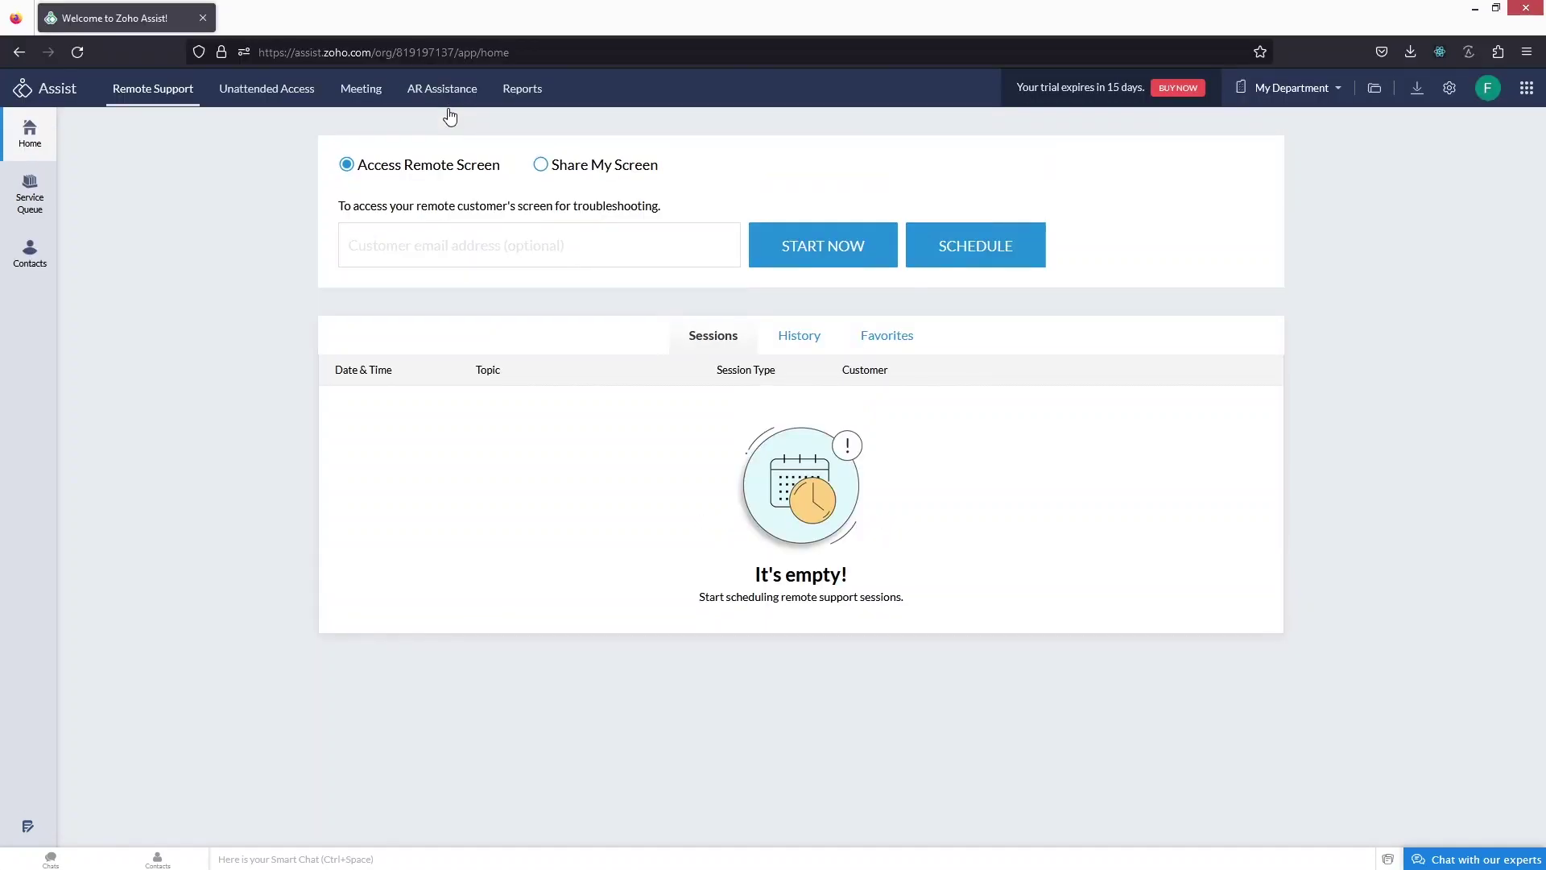
key(super+Left)
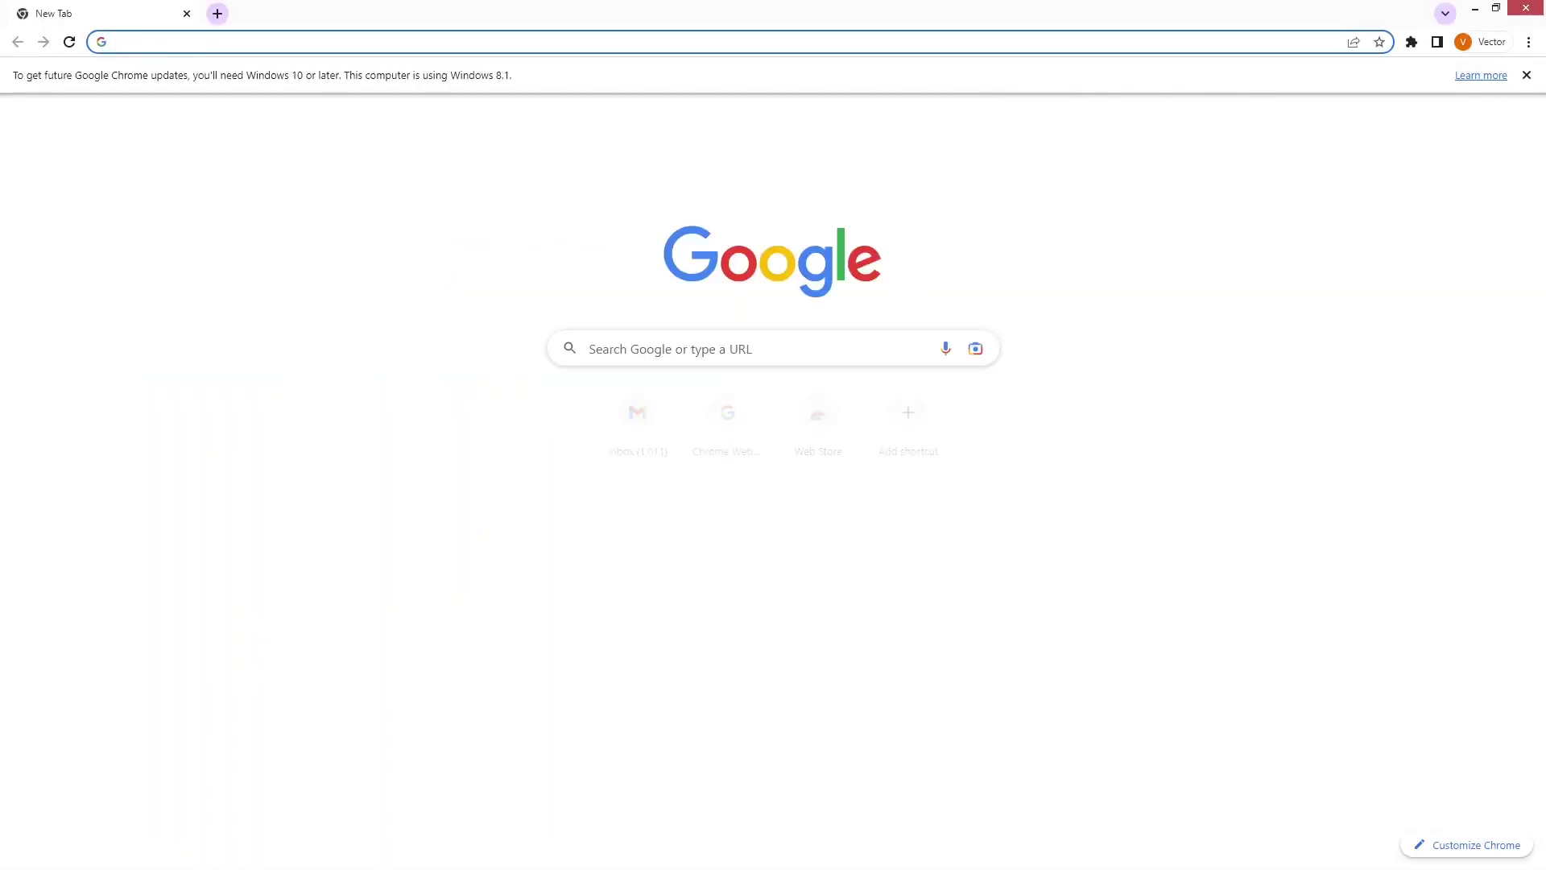
key(super+Right)
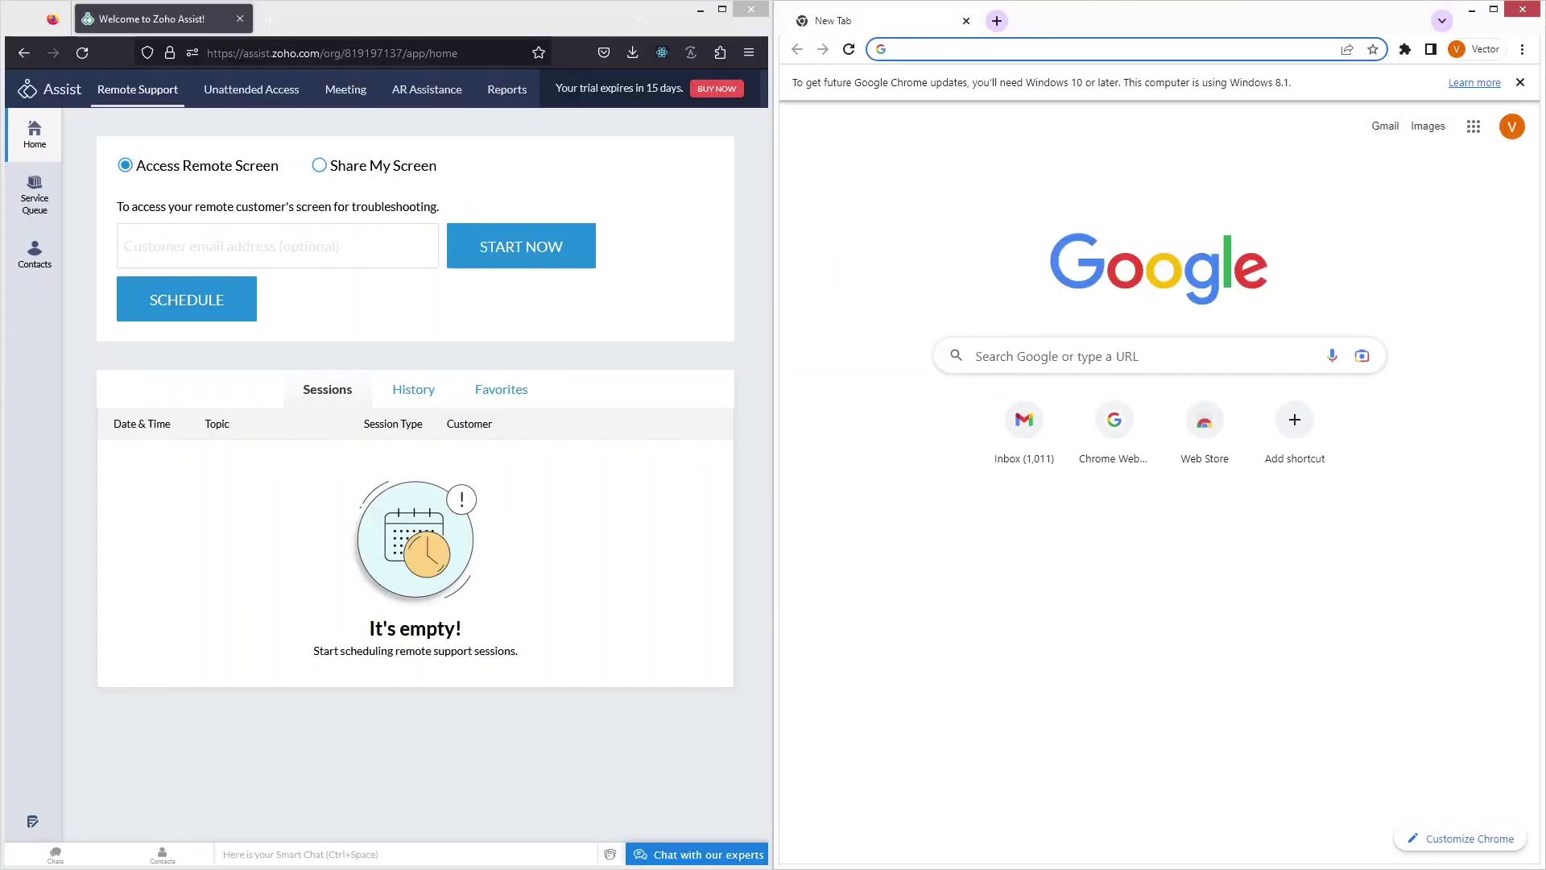
In Chrome, find the Zoho Assist login page through a zoho assist search and sign in with the customer's Google account.
click(966, 49)
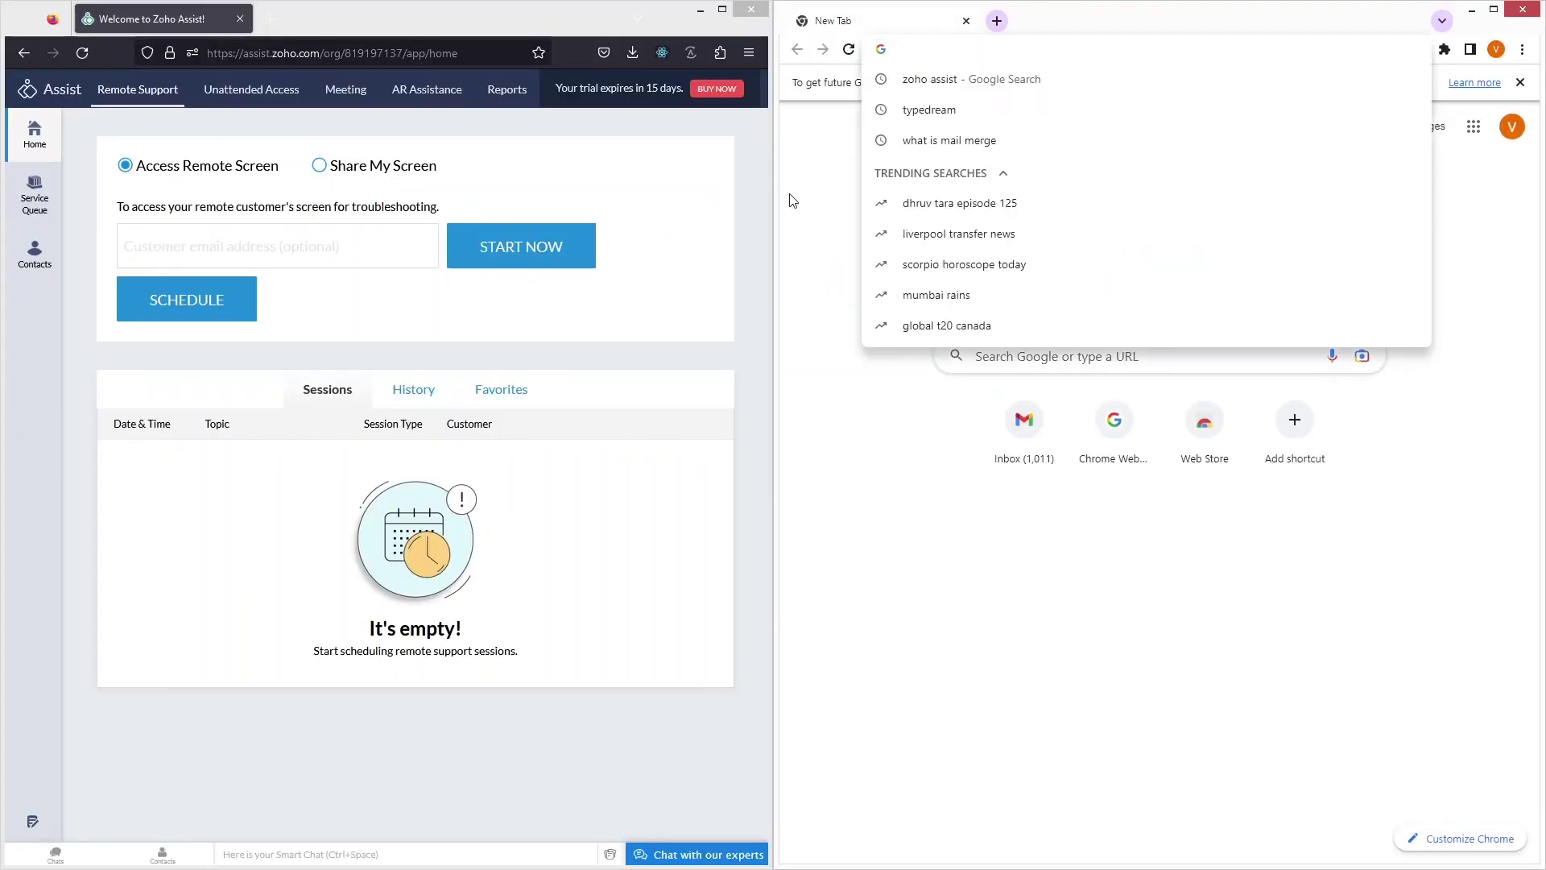
click(958, 90)
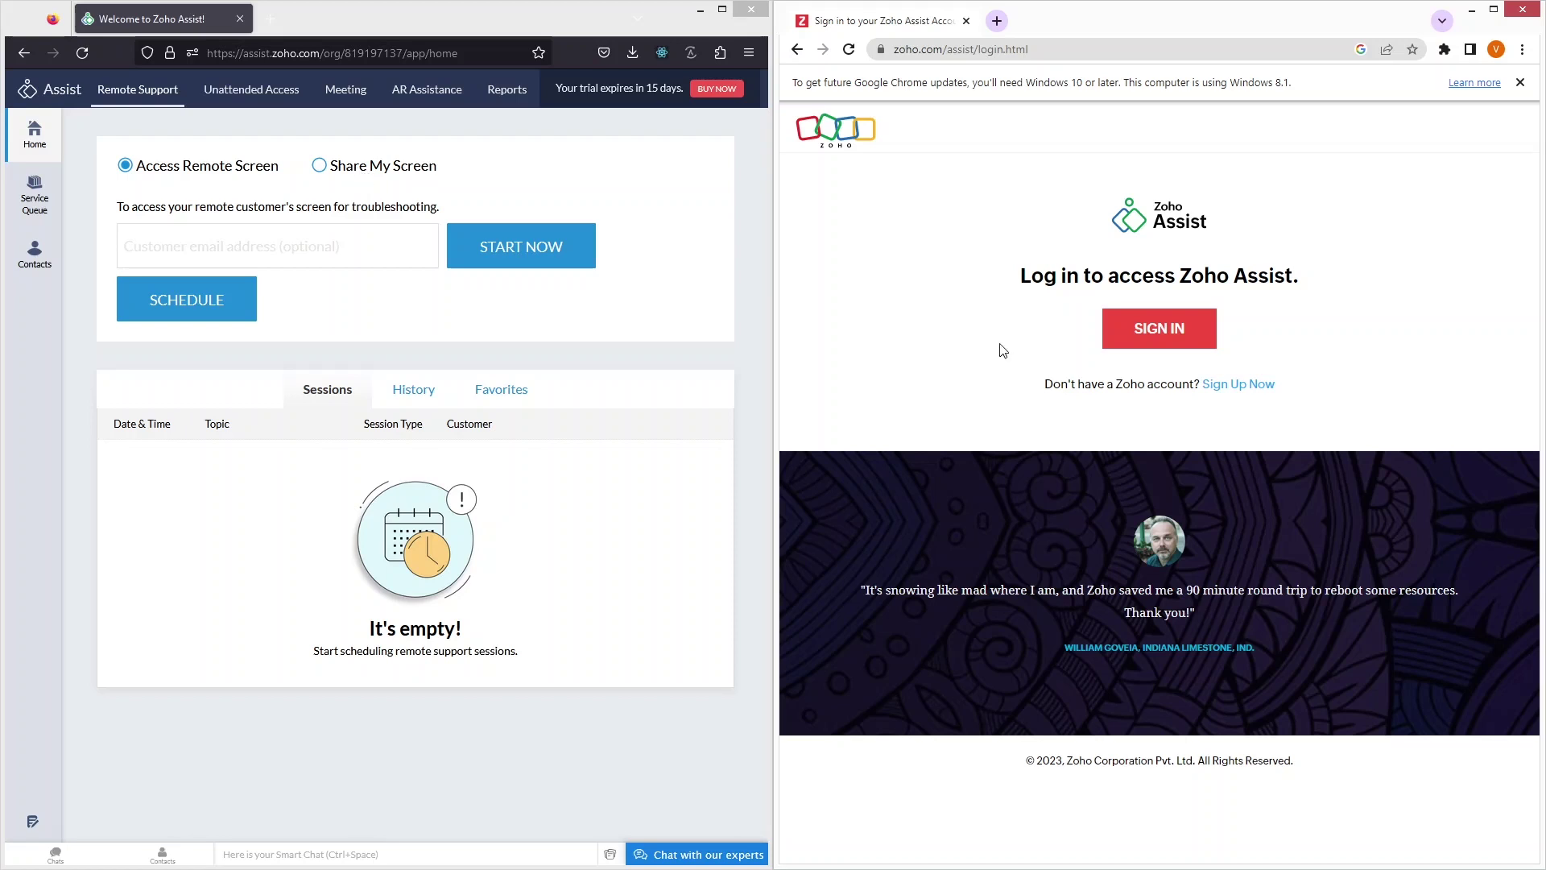
click(1150, 335)
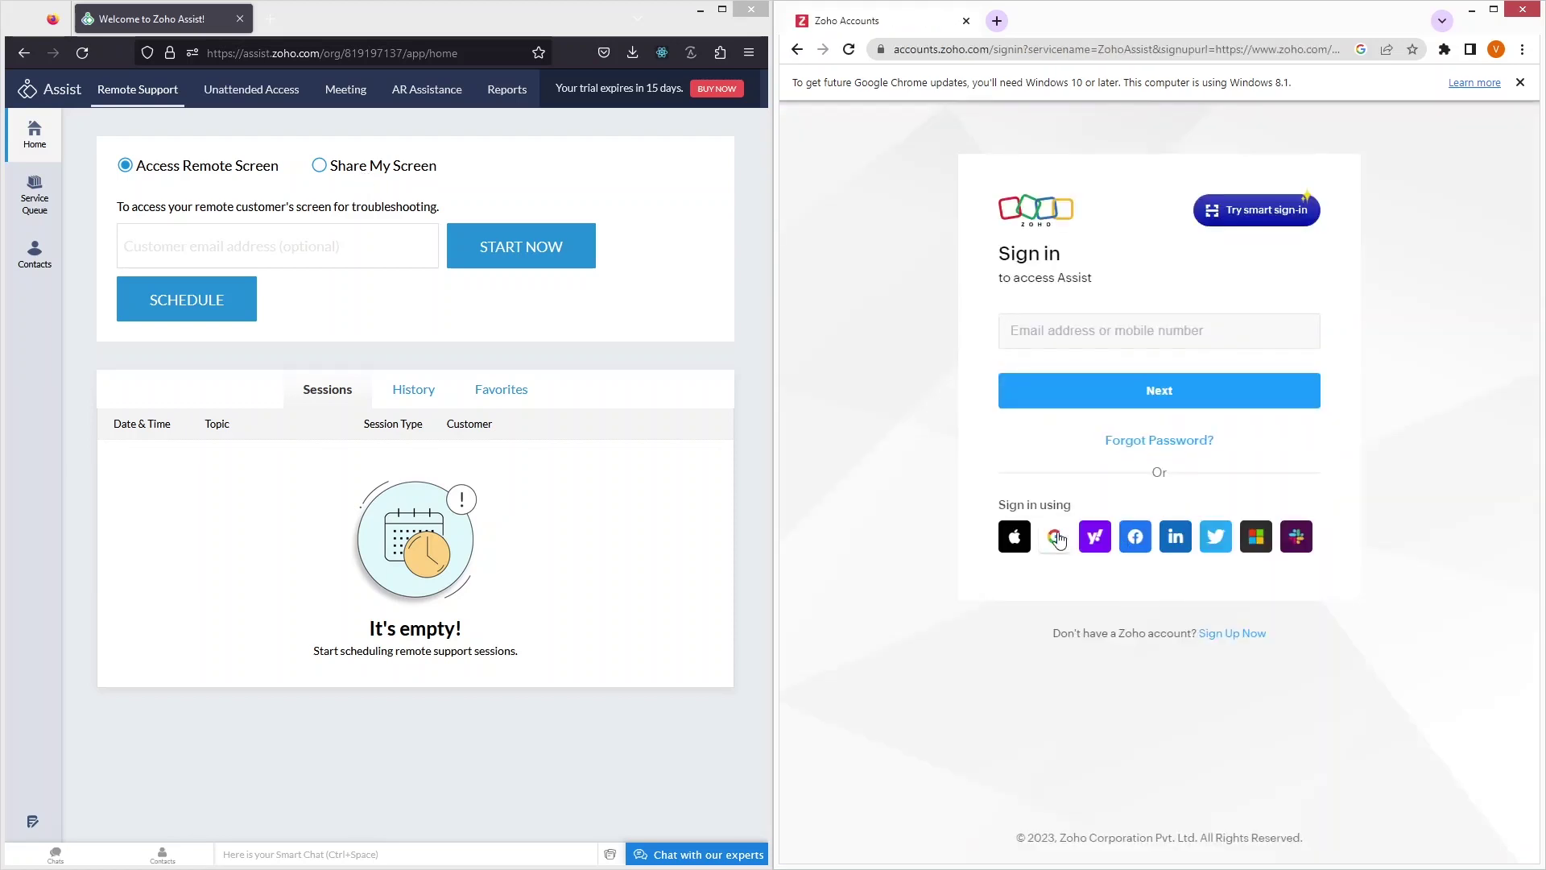
click(1056, 537)
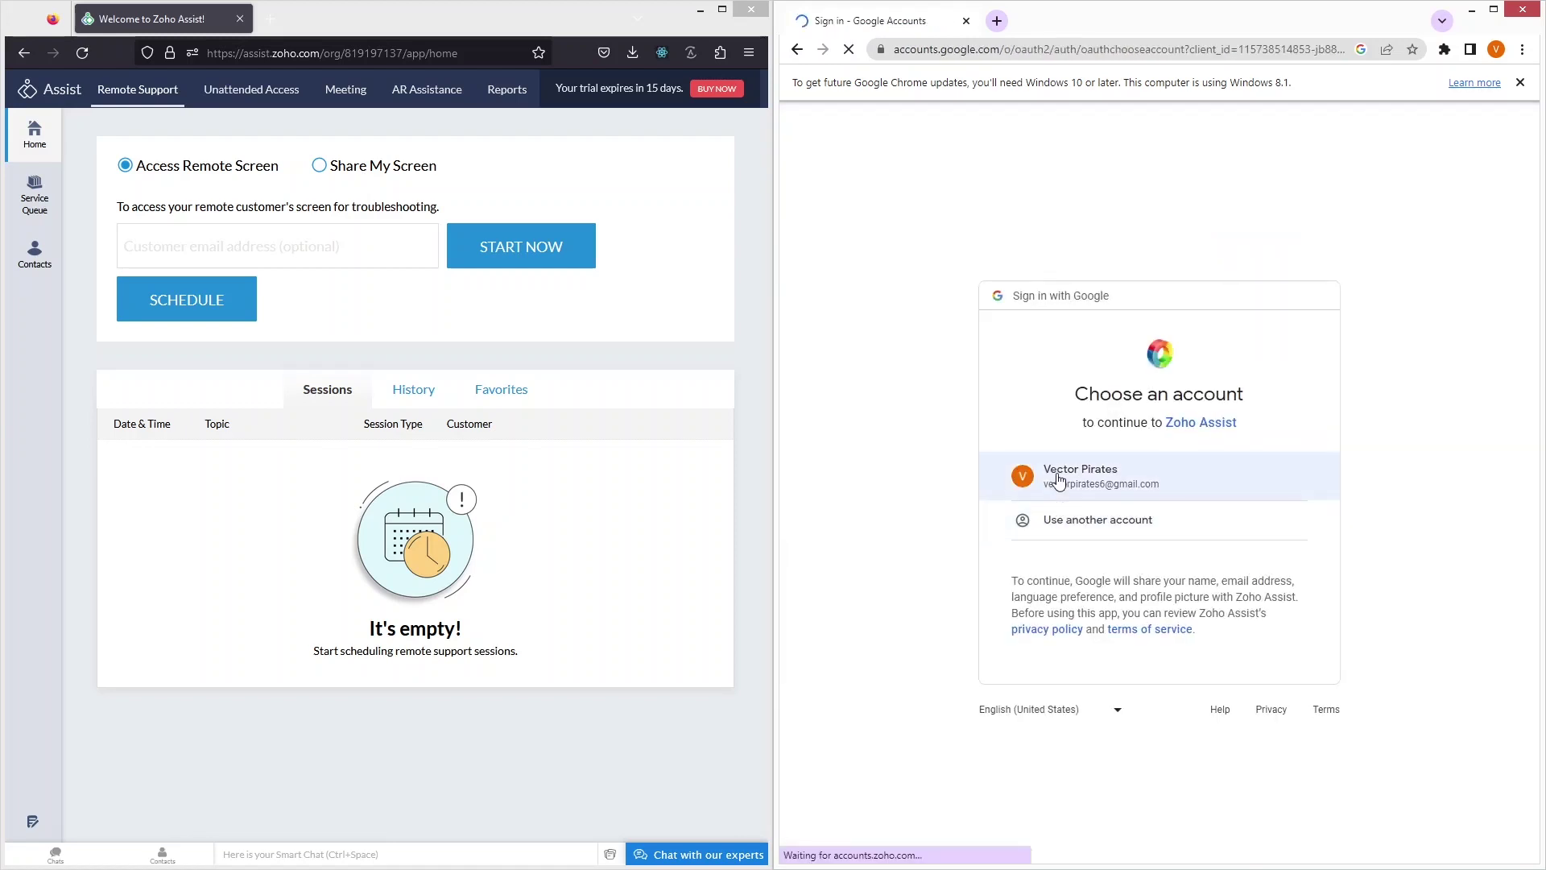
click(1057, 481)
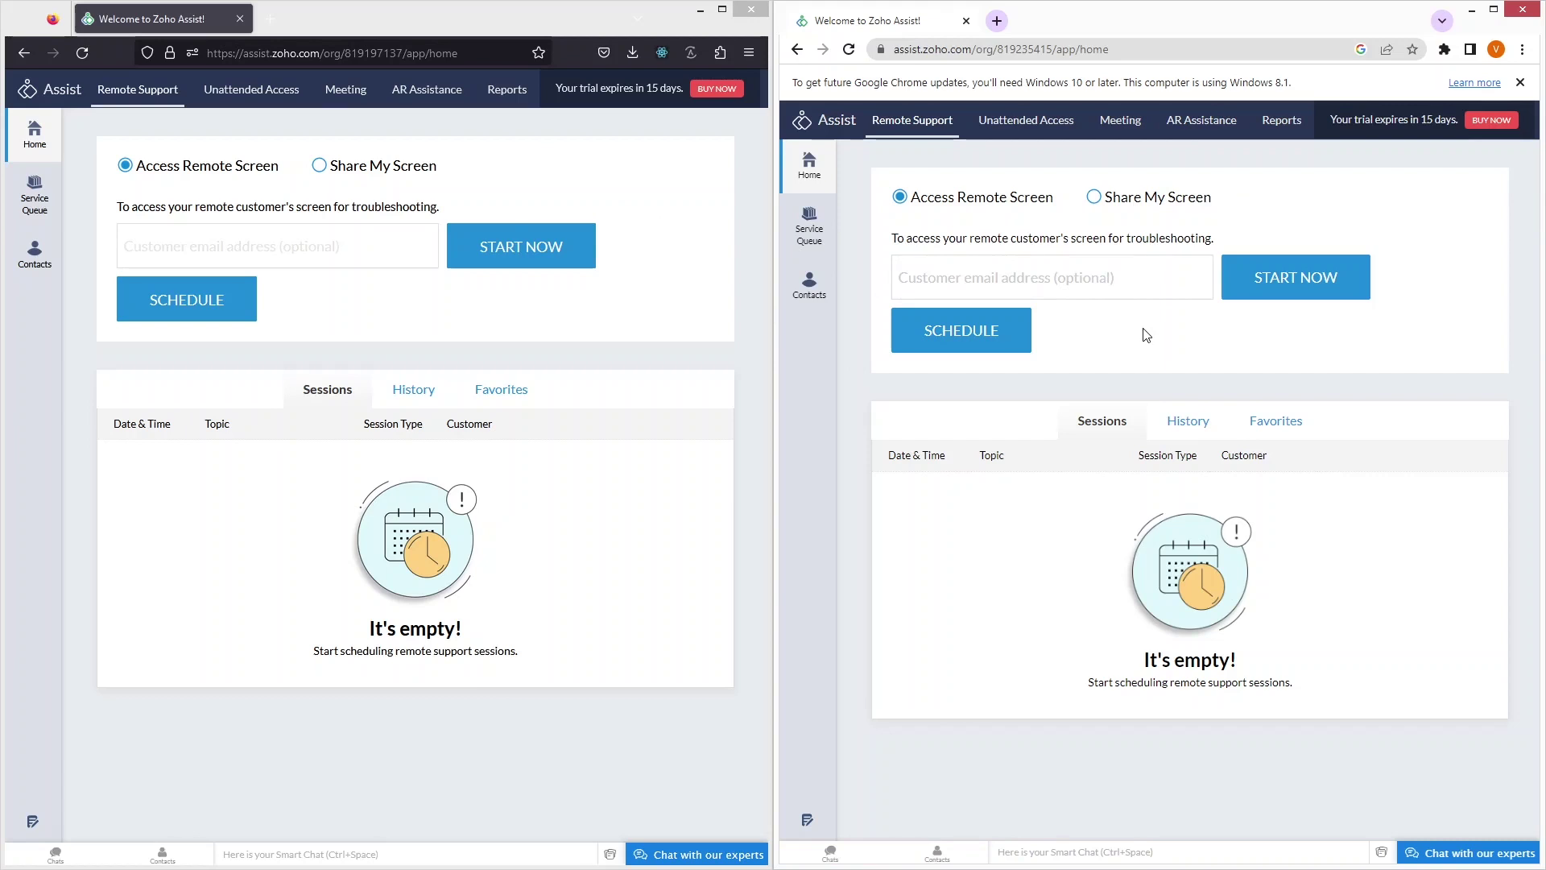
Enter the customer's e-mail address in the technician's Access Remote Screen form and start the remote support session immediately.
click(294, 252)
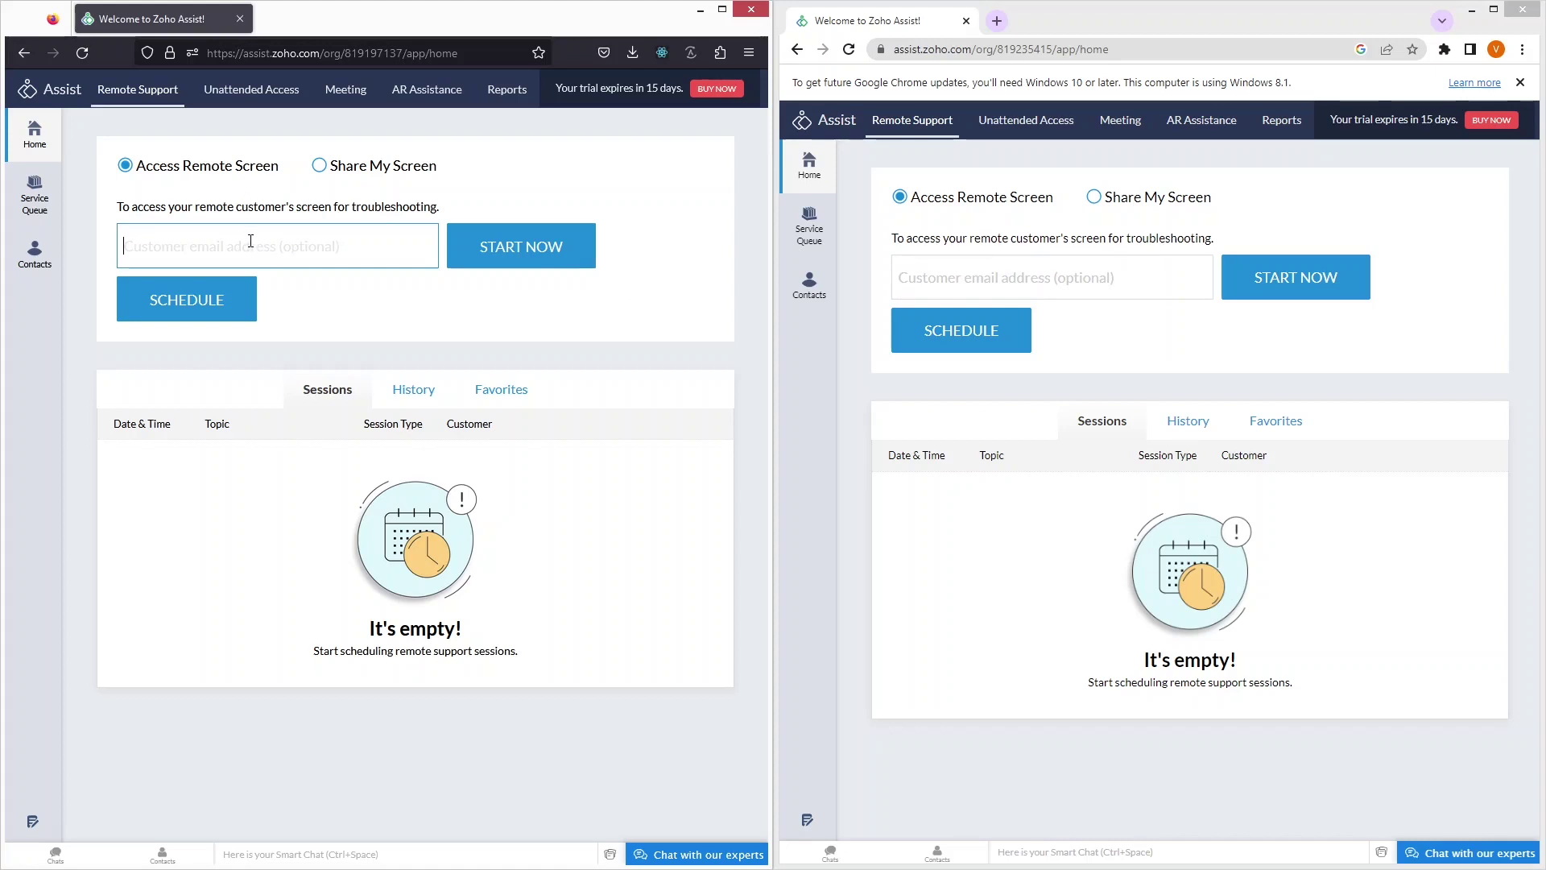
text(vecto)
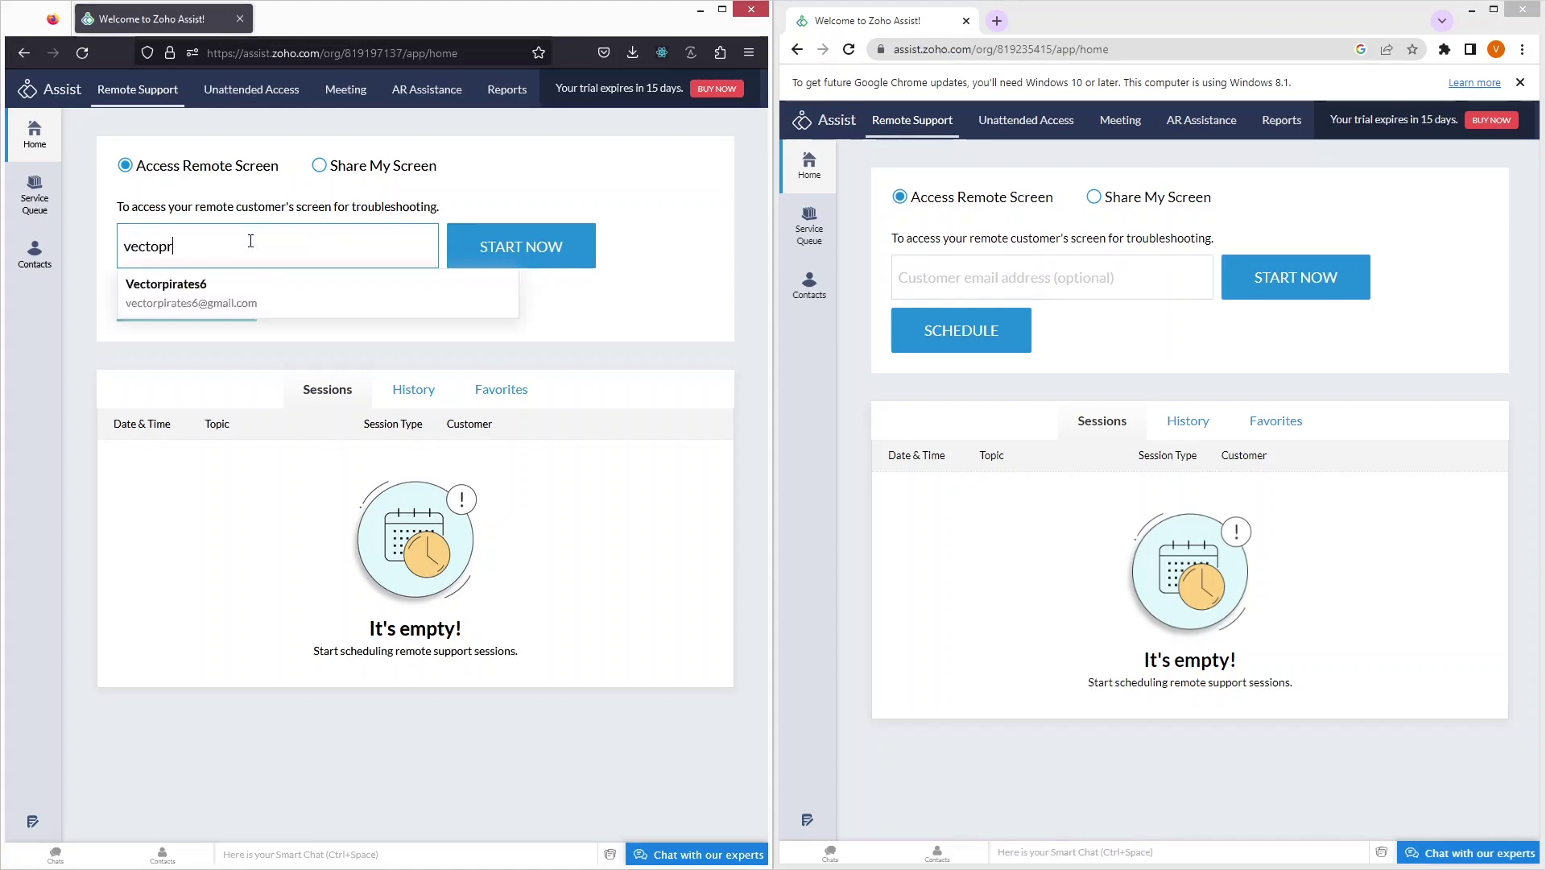
key(Down)
key(Return)
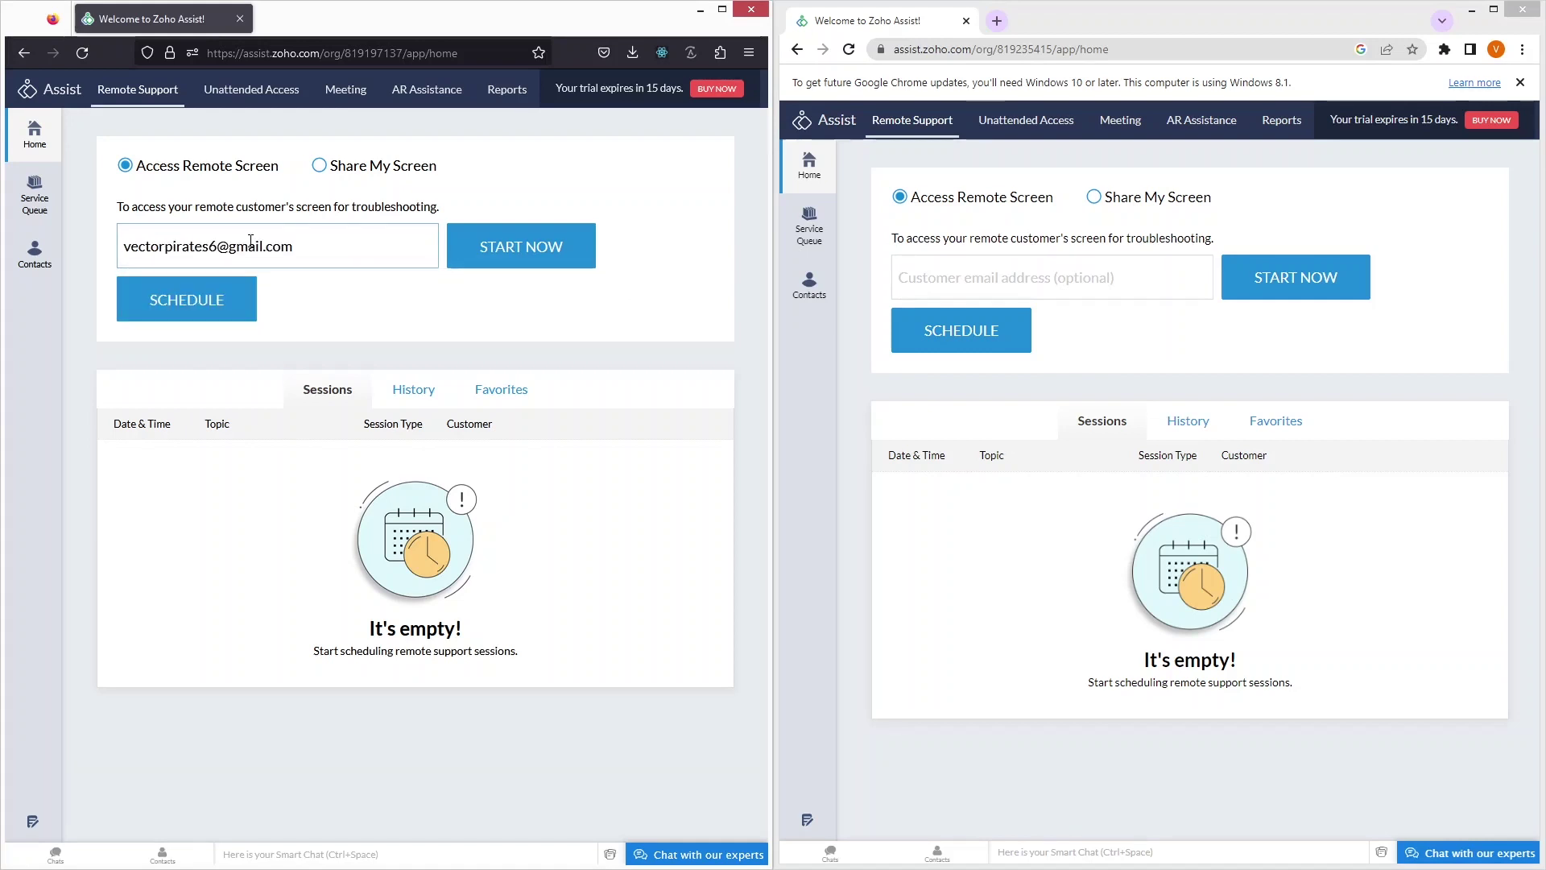
key(ctrl+a)
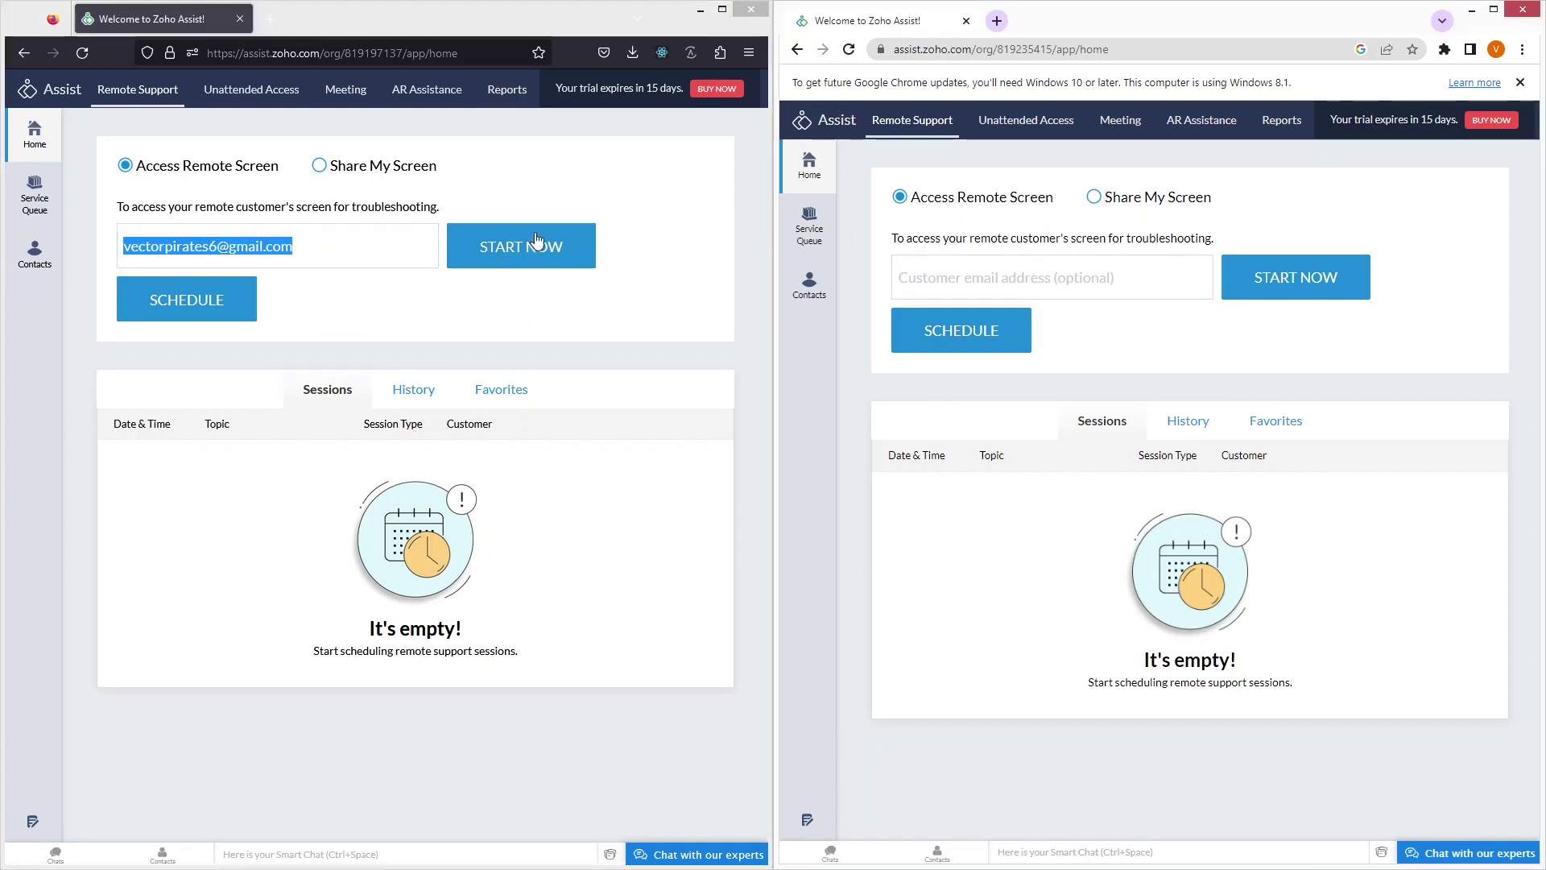
click(515, 252)
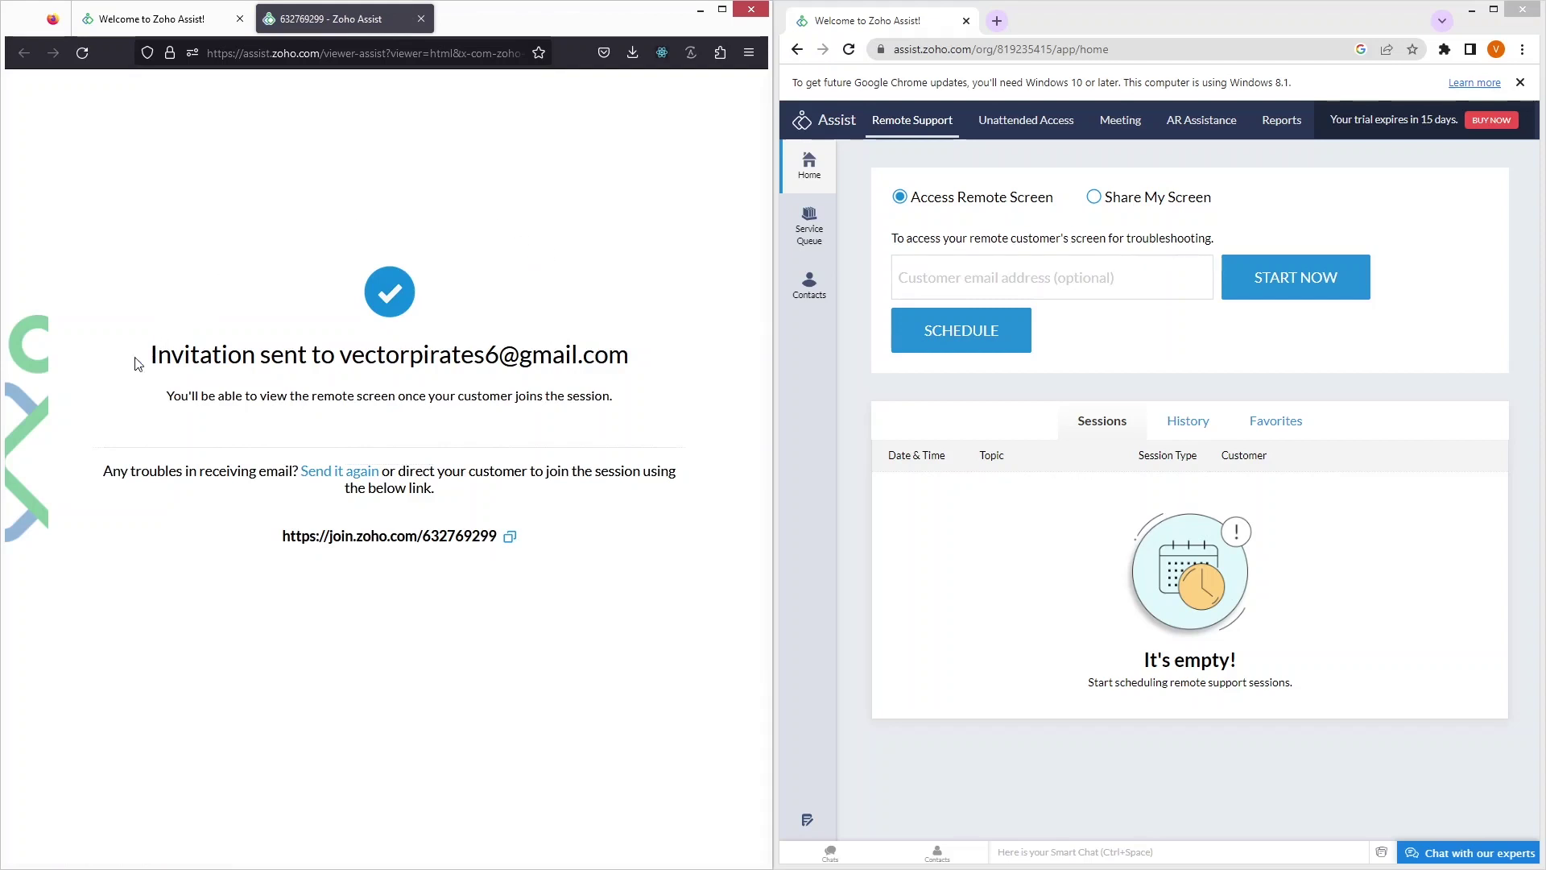
drag(136, 358, 644, 363)
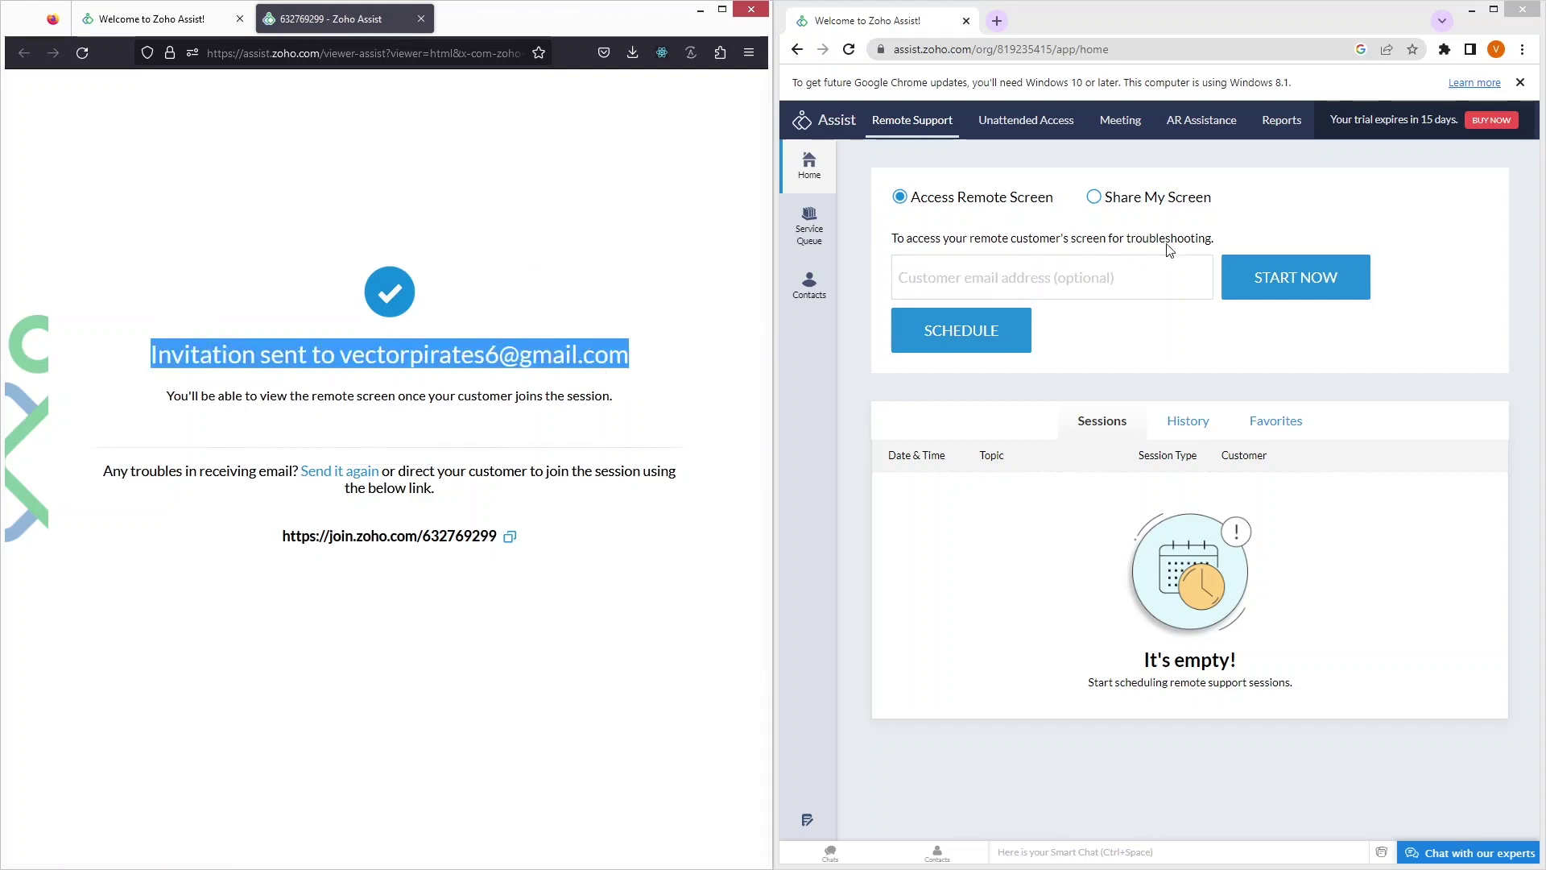
Open Gmail in a new Chrome tab and open the Zoho Assist remote support session conversation.
click(1250, 215)
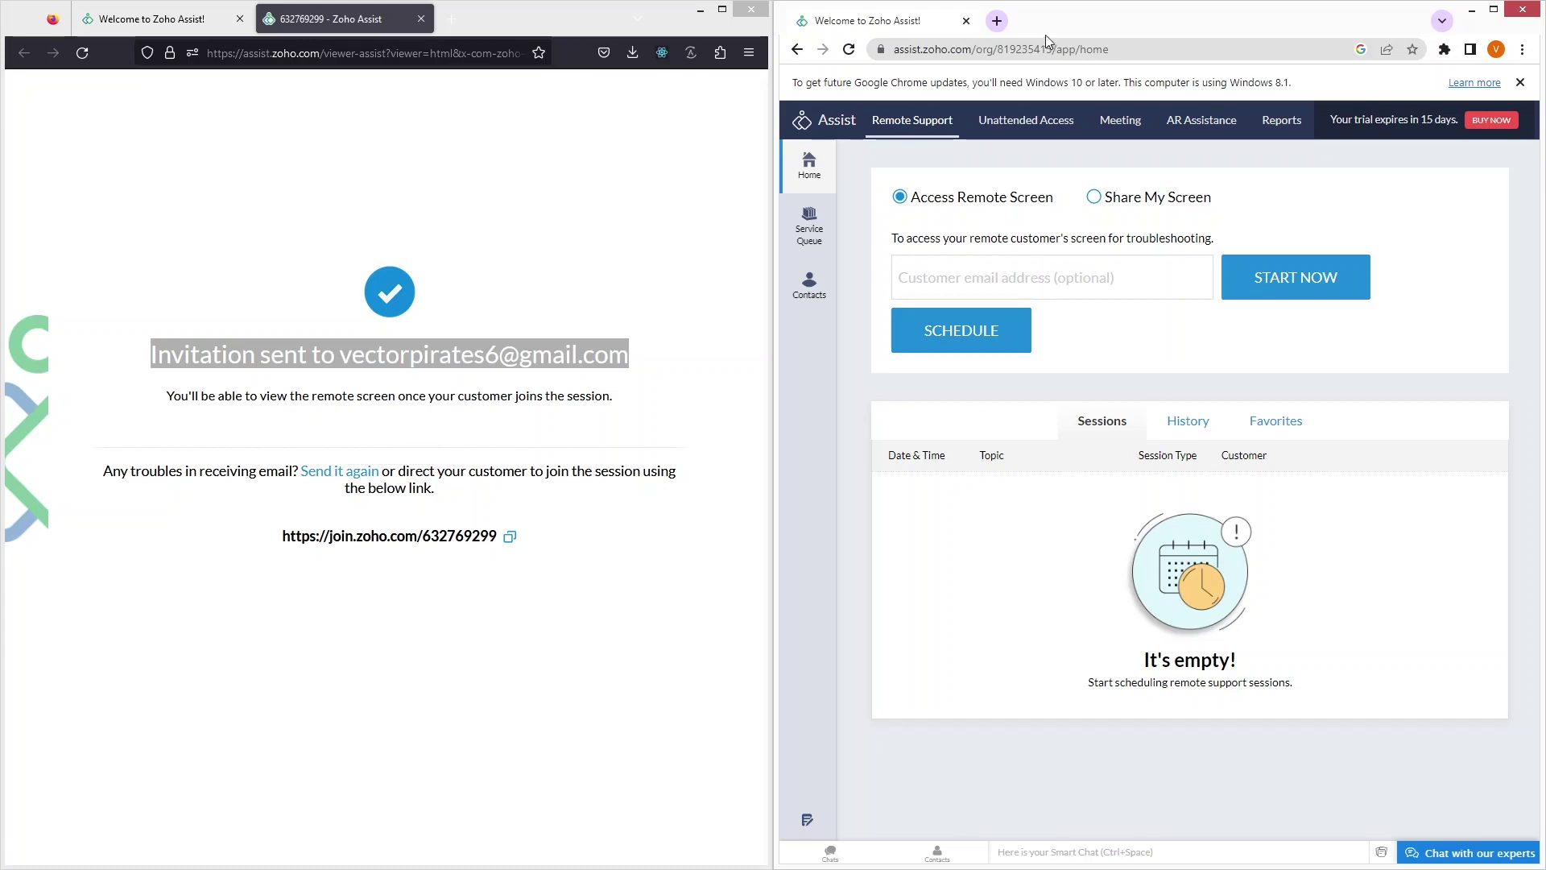
click(996, 19)
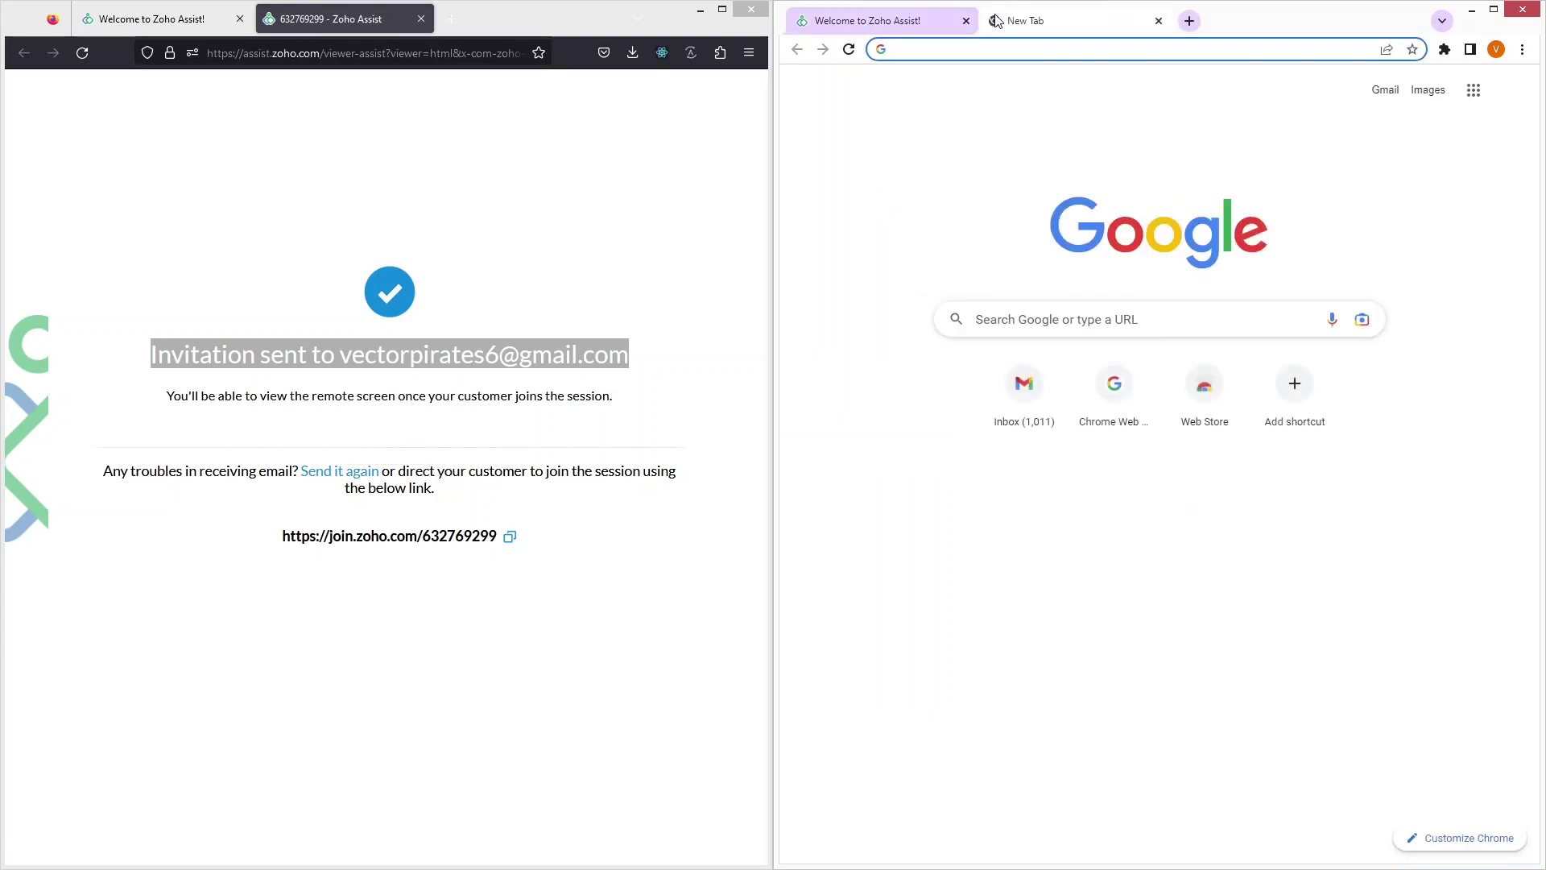
text(gmail)
key(Return)
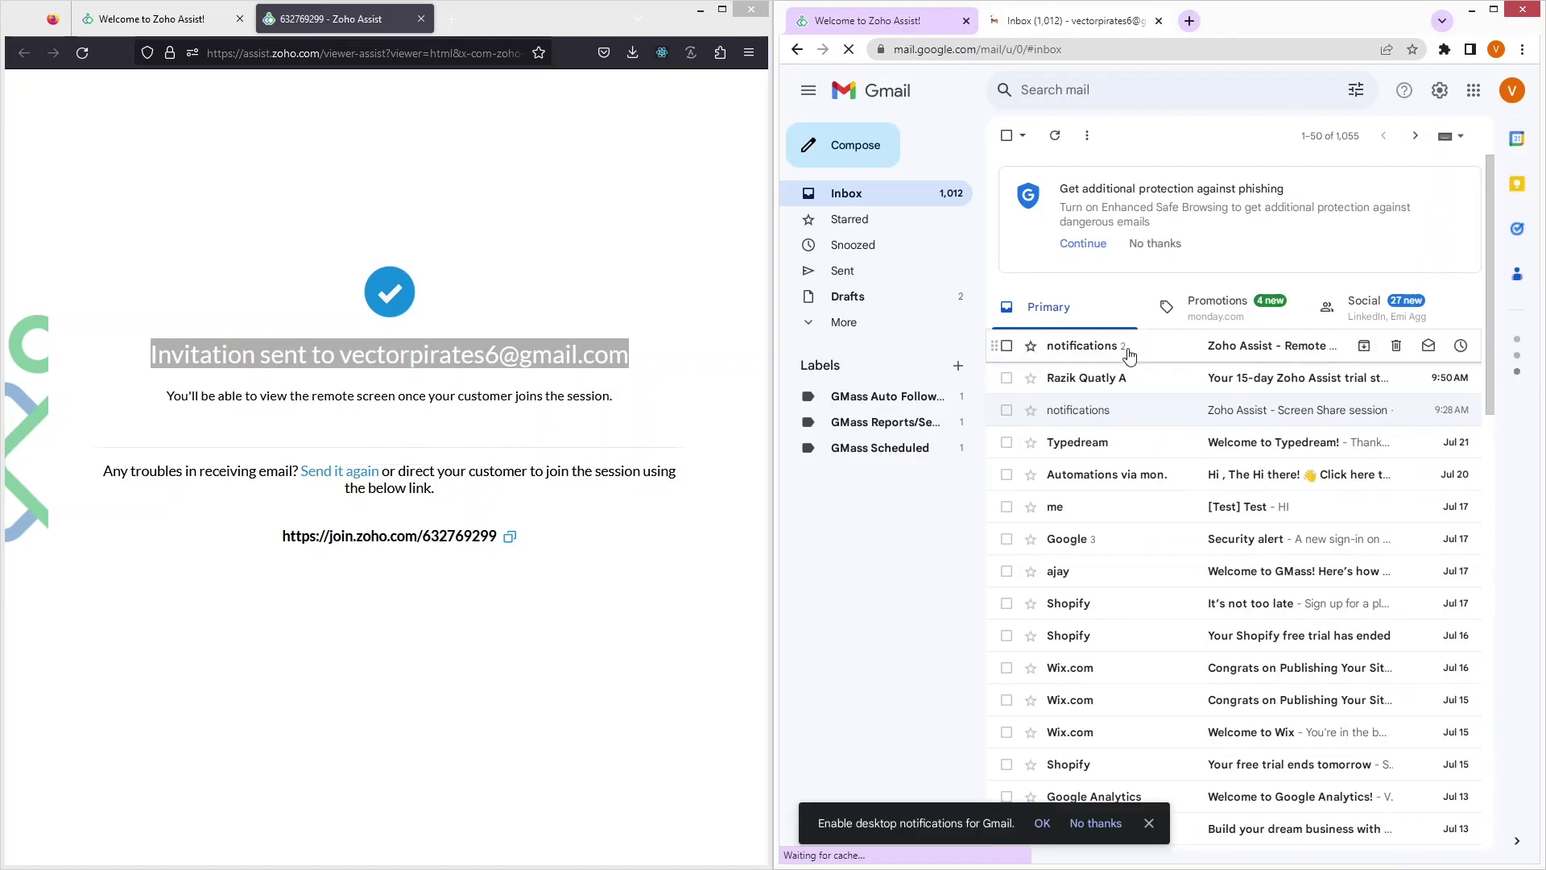
click(1177, 353)
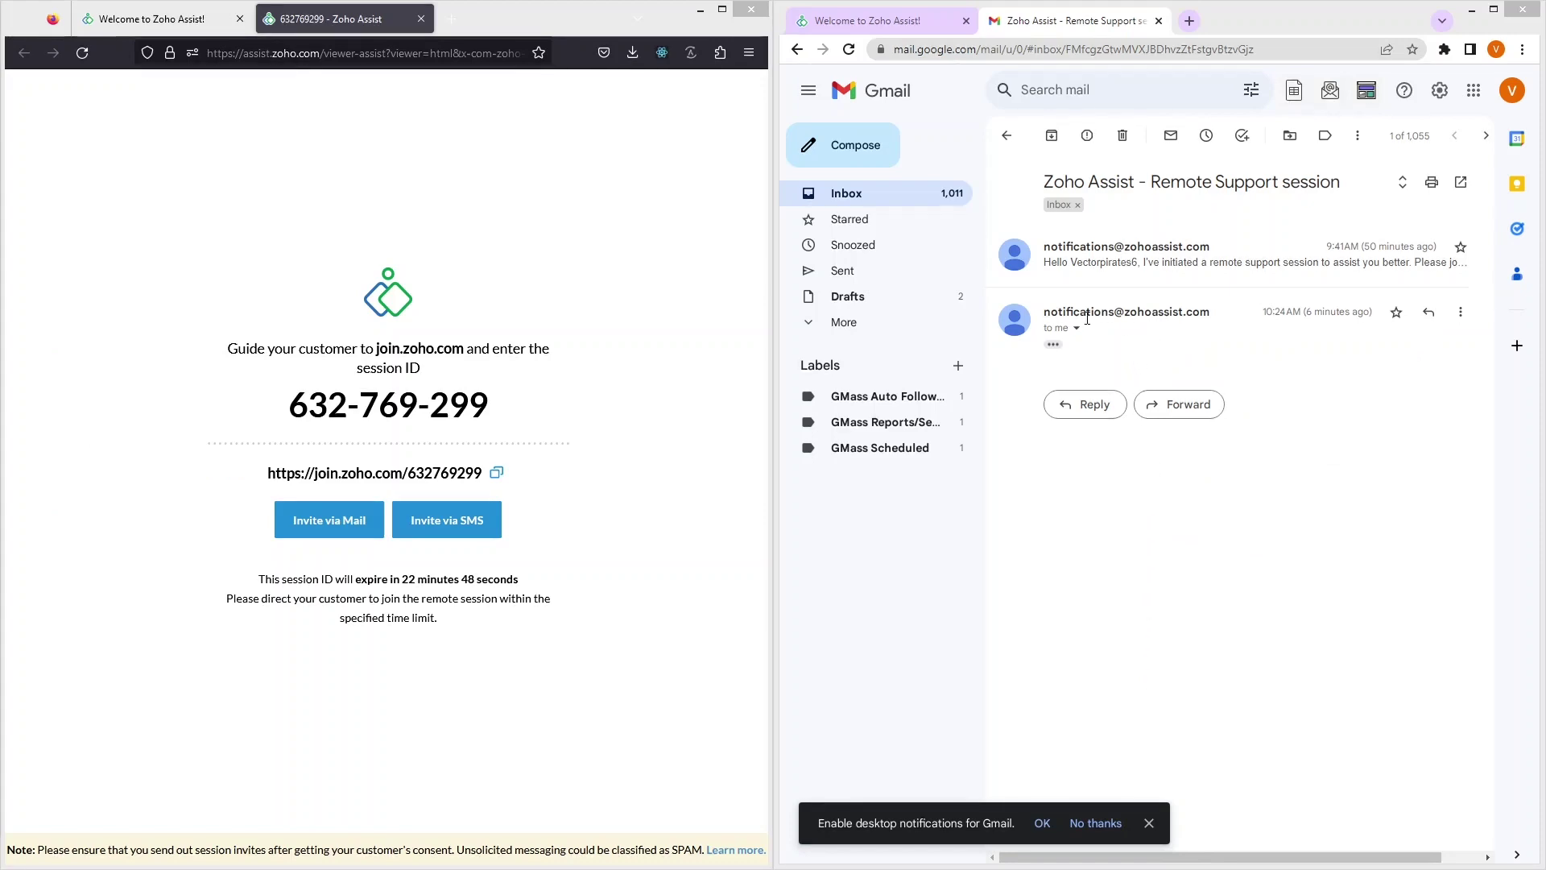
Expand the hidden content of the latest invitation and join its session, allowing the Zoho Assist application to open.
drag(1363, 314, 1297, 335)
click(1288, 336)
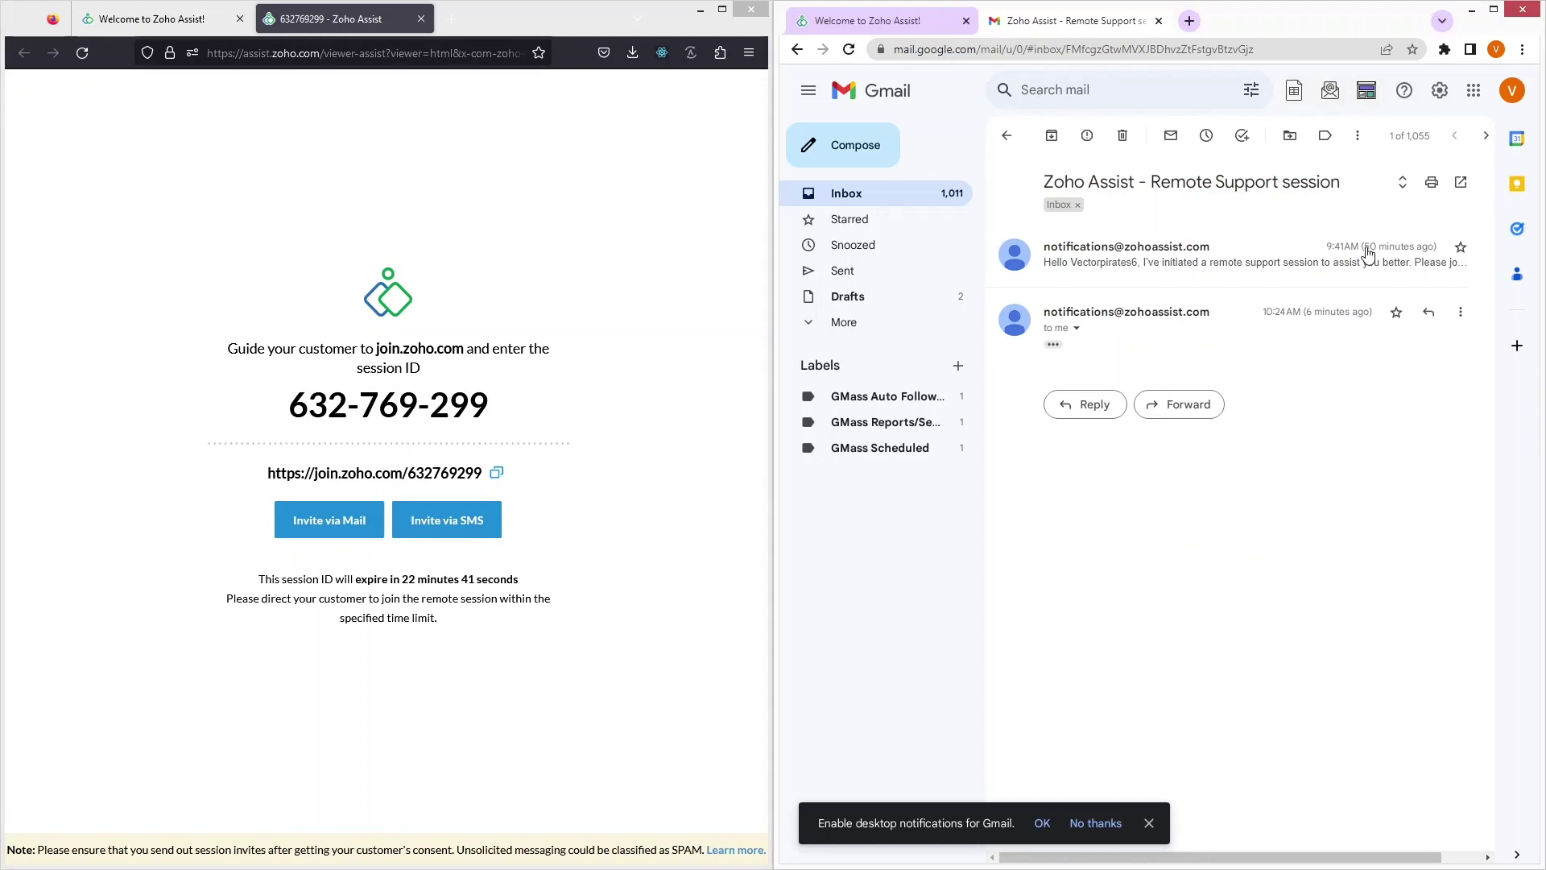
click(1053, 344)
scroll(1100, 451, down, 1)
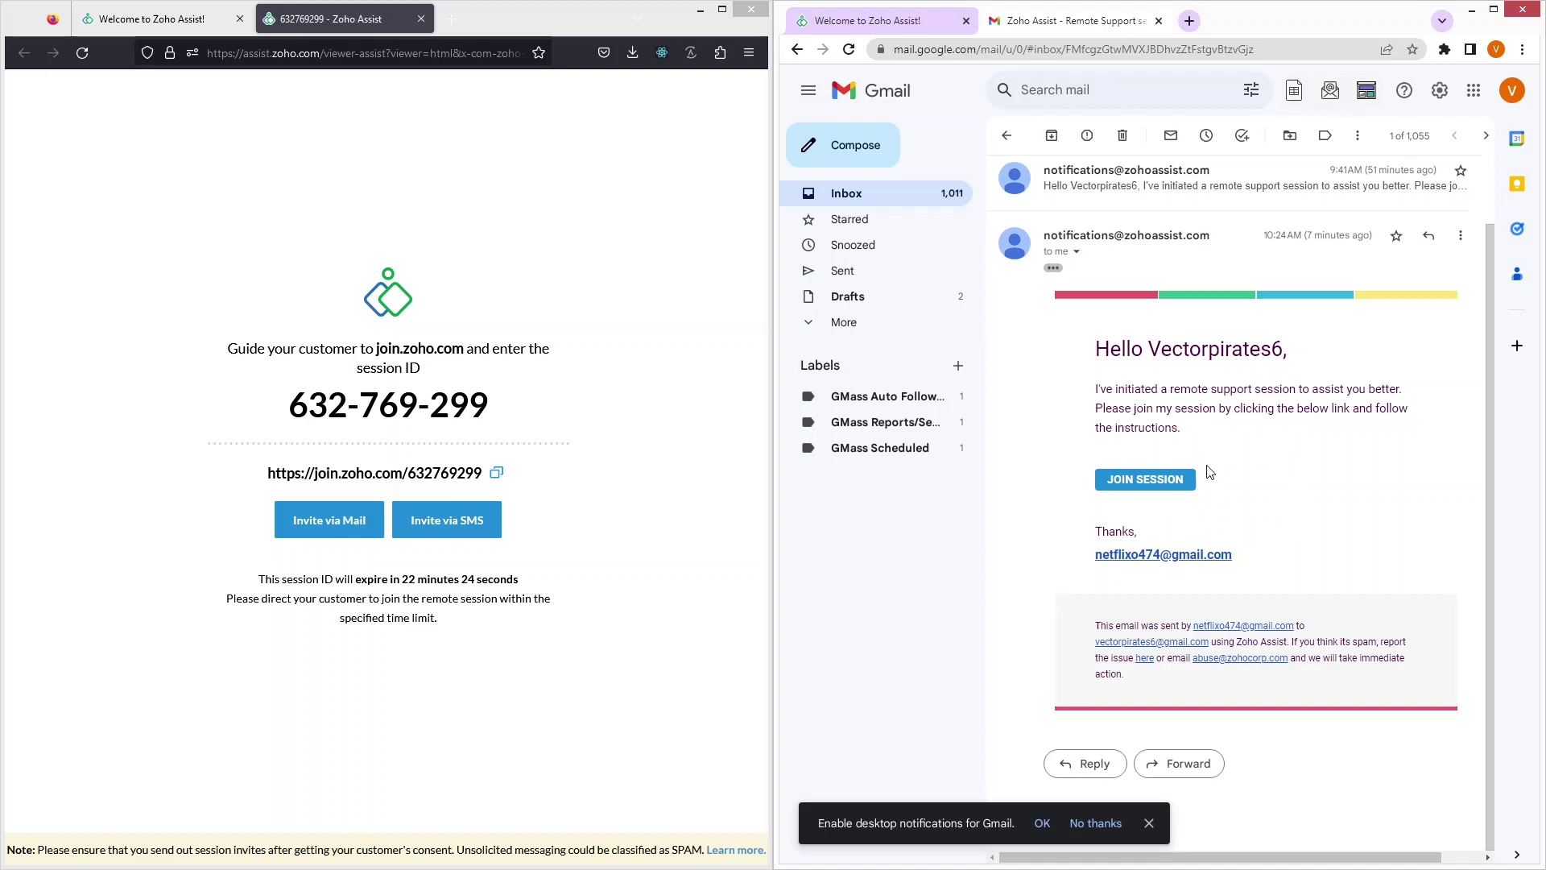
click(1140, 482)
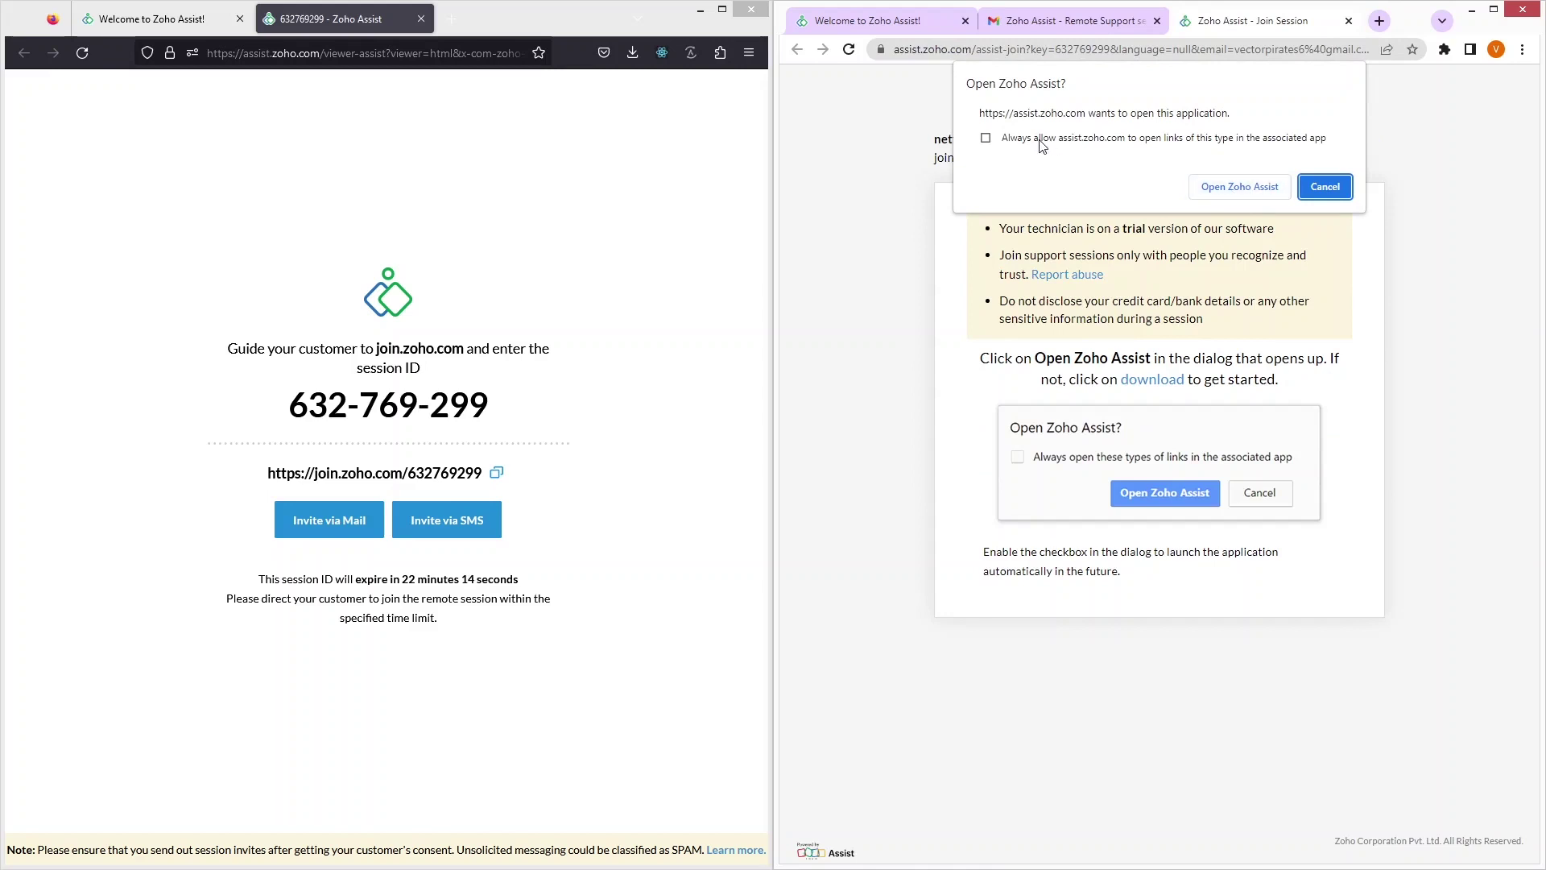
click(1231, 191)
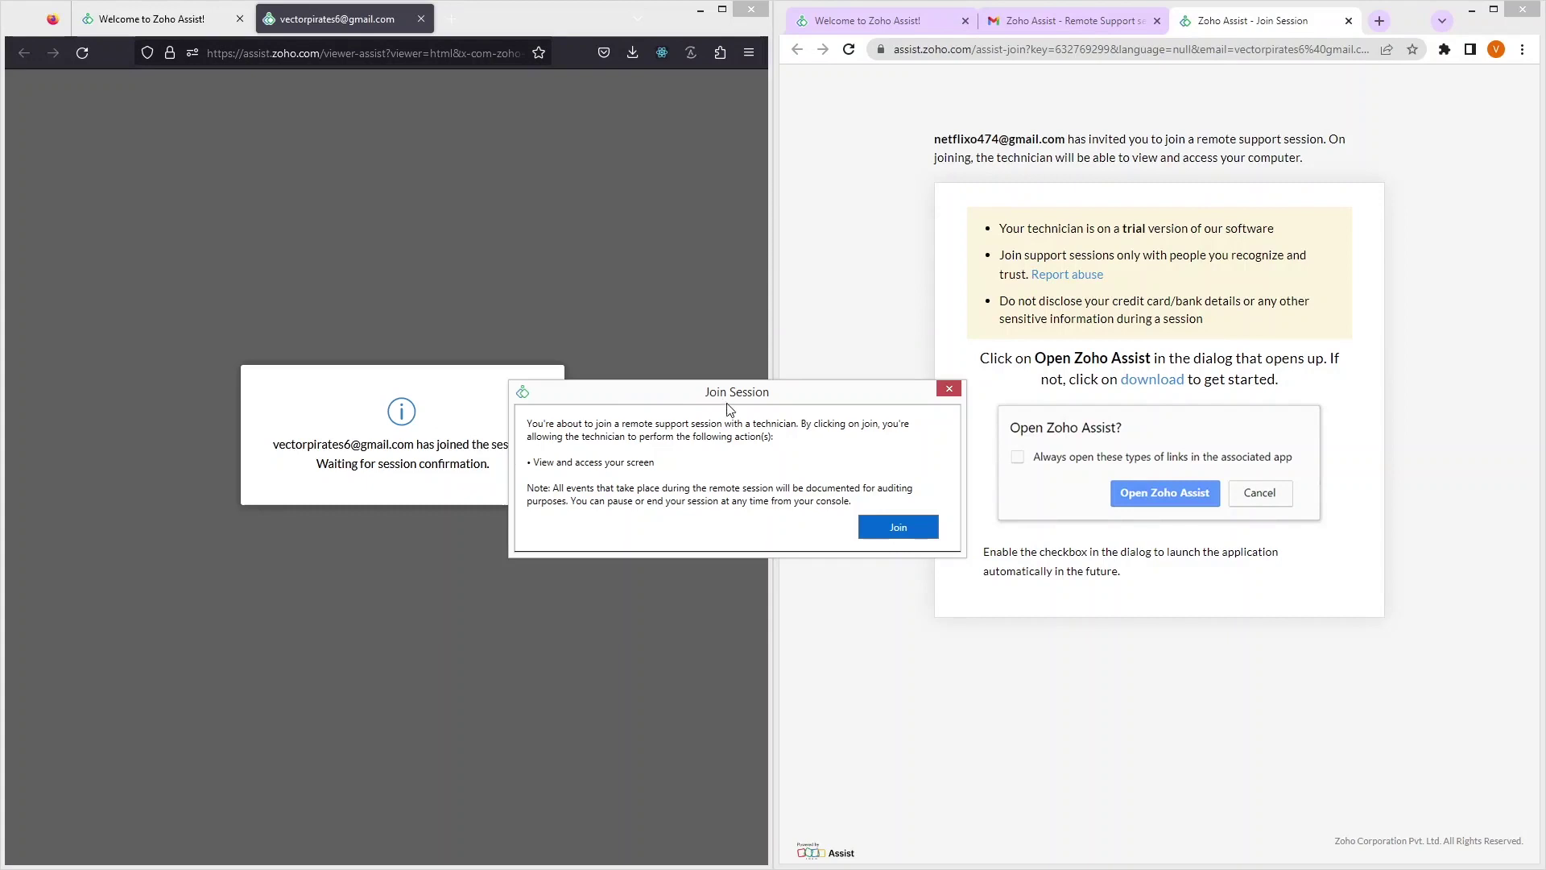
click(906, 523)
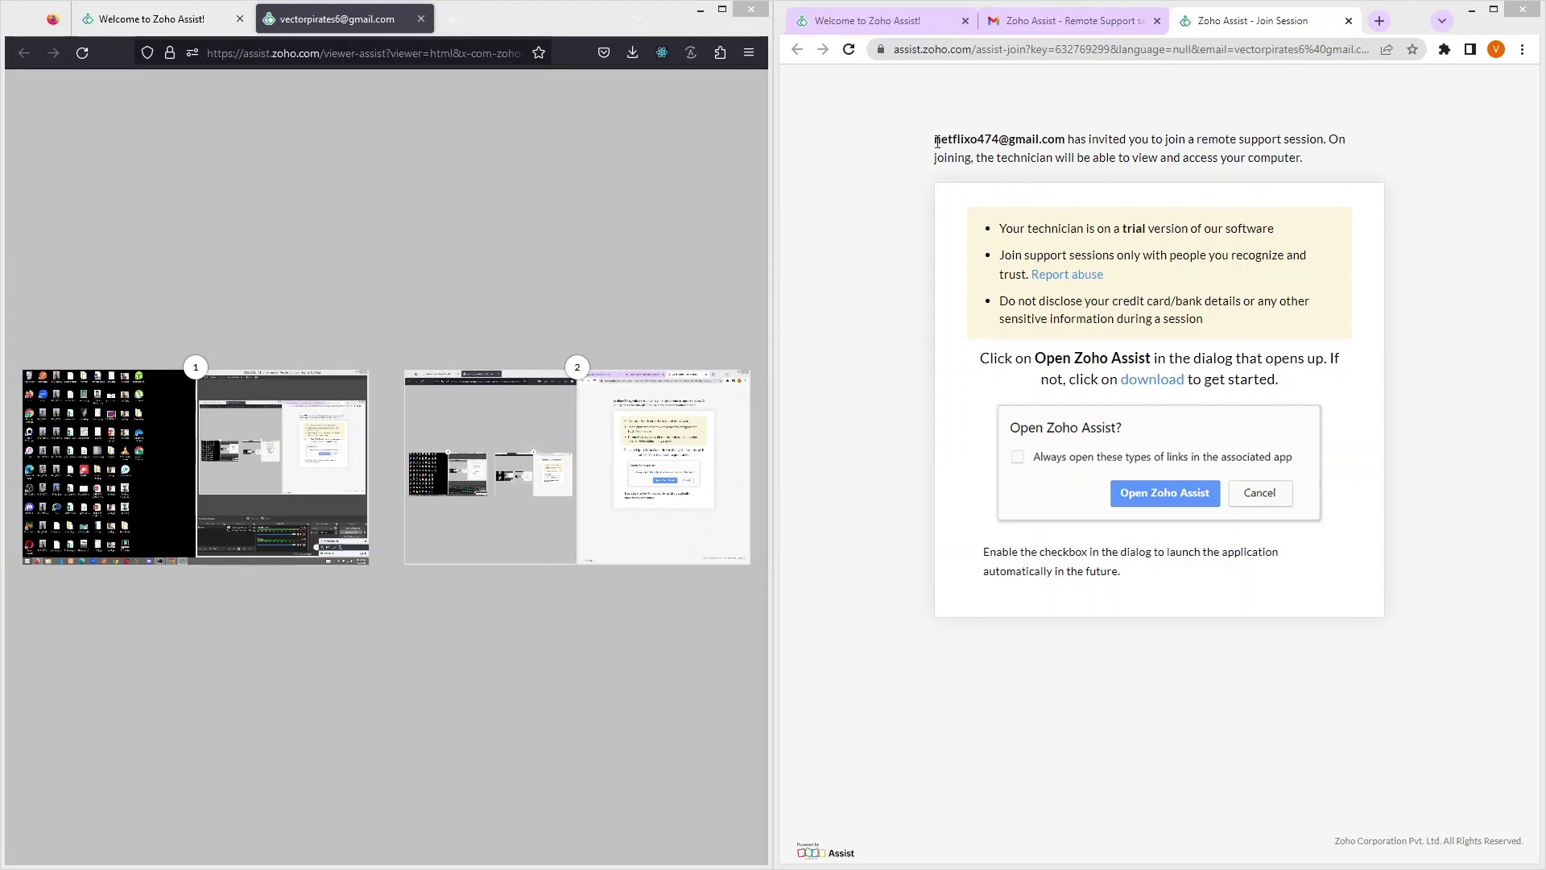
Maximize the technician's session viewer window and switch the remote view to monitor 2.
drag(933, 140, 1066, 142)
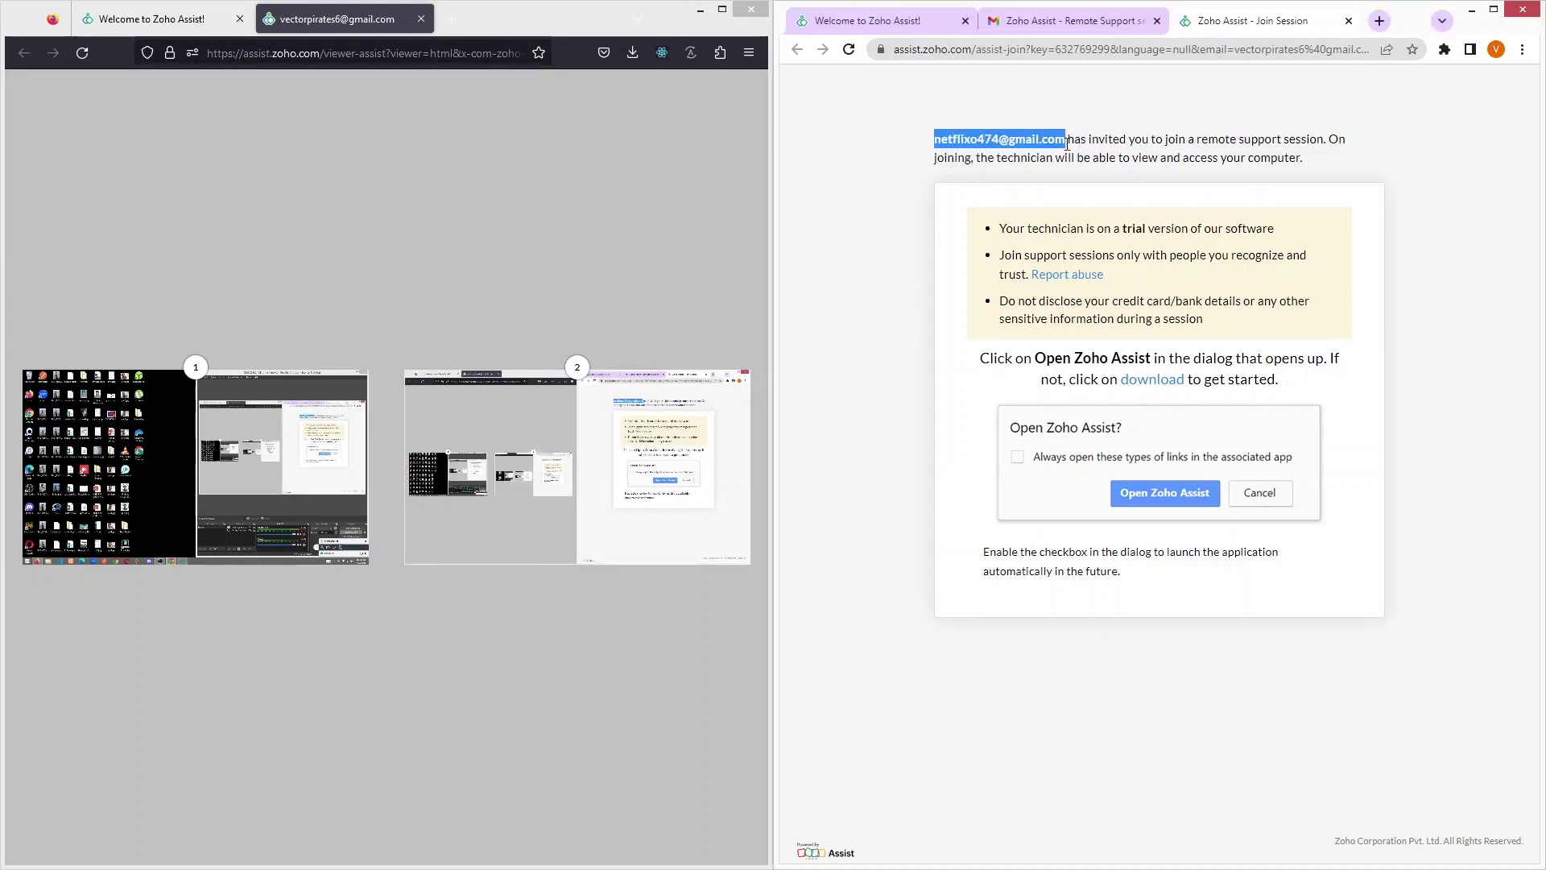
click(722, 8)
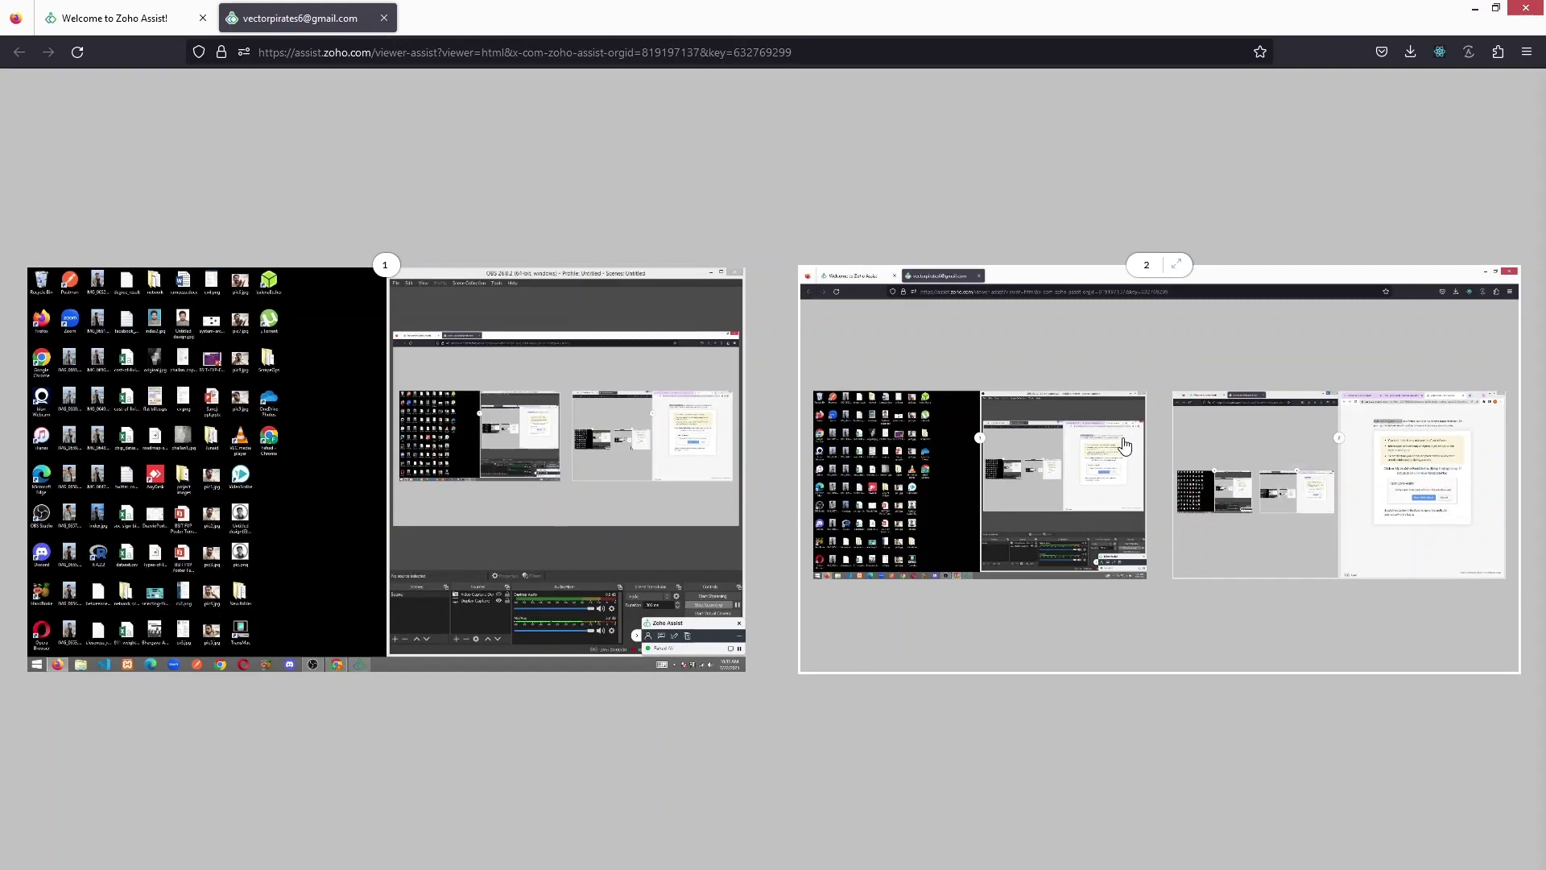
click(1125, 446)
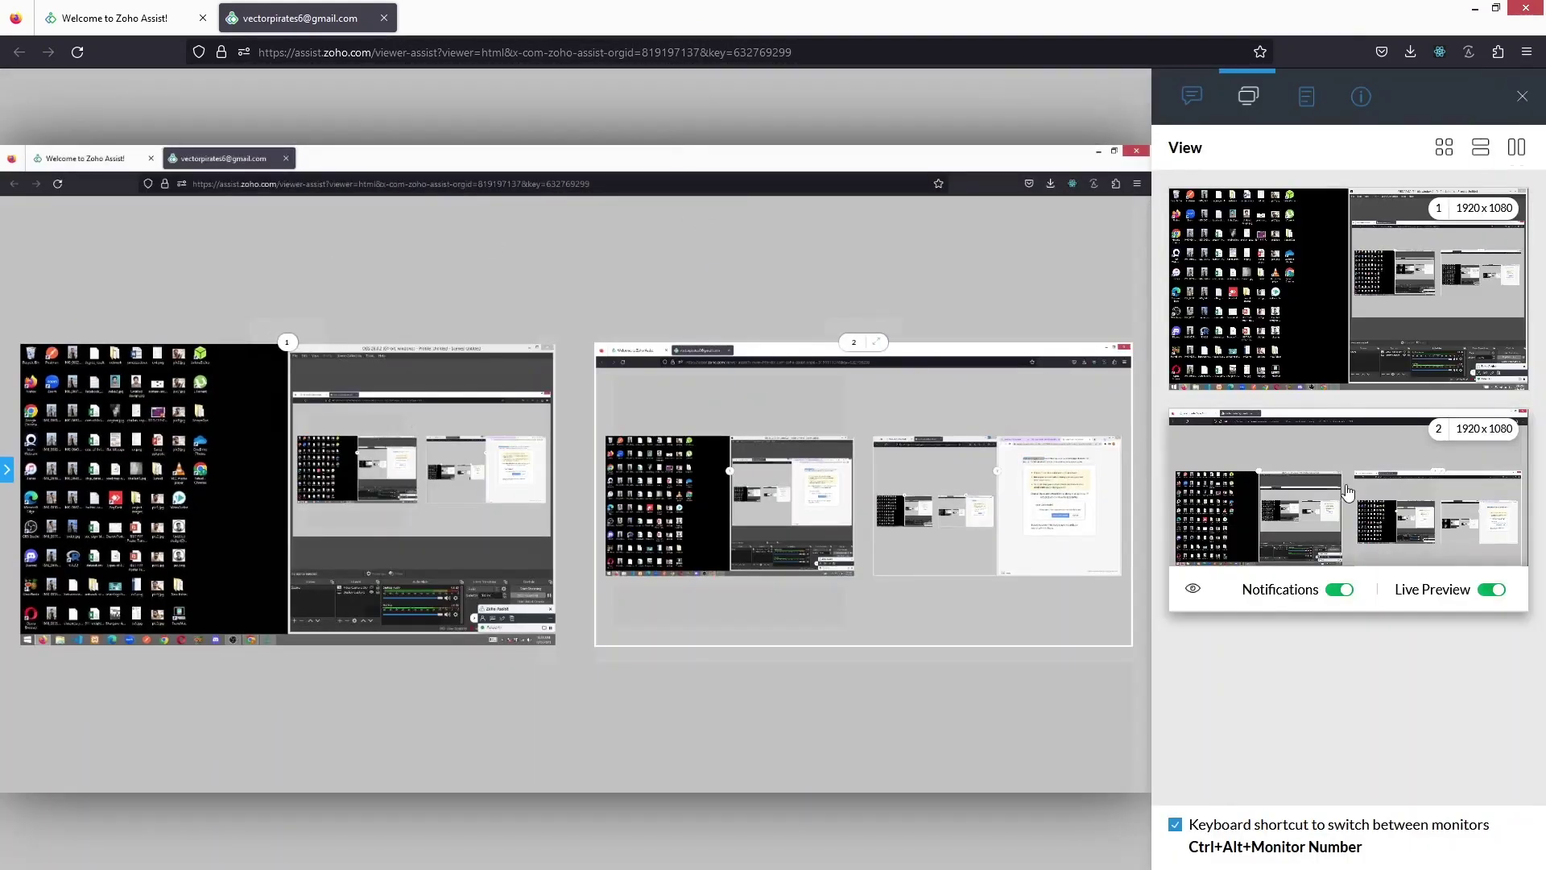
Switch the remote view to monitor 1 and try to open an image file on the customer's desktop.
click(1348, 492)
click(1313, 268)
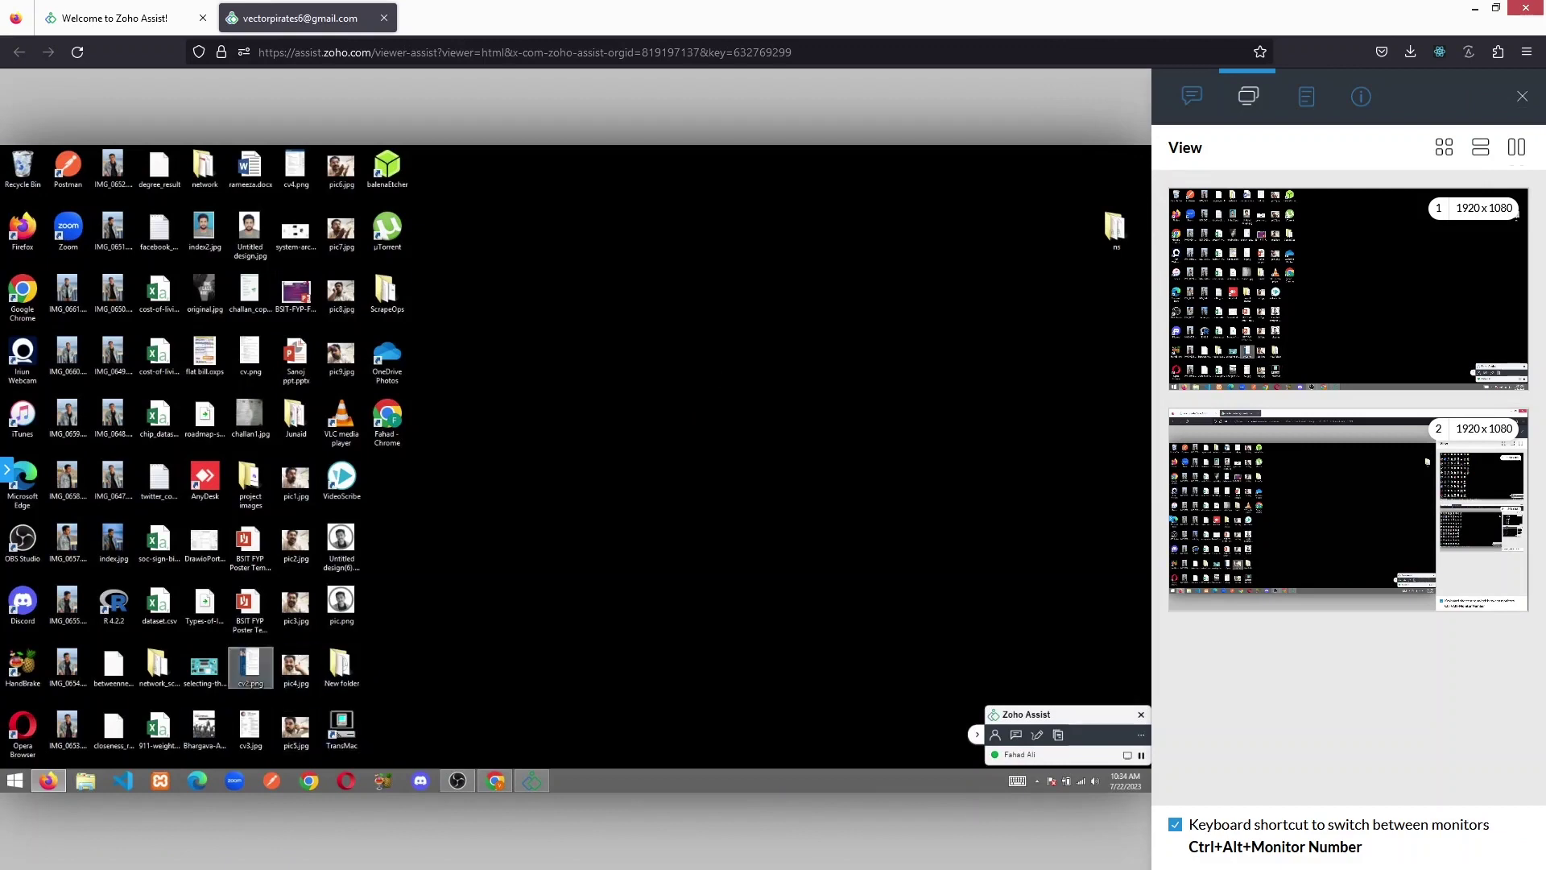
double_click(204, 729)
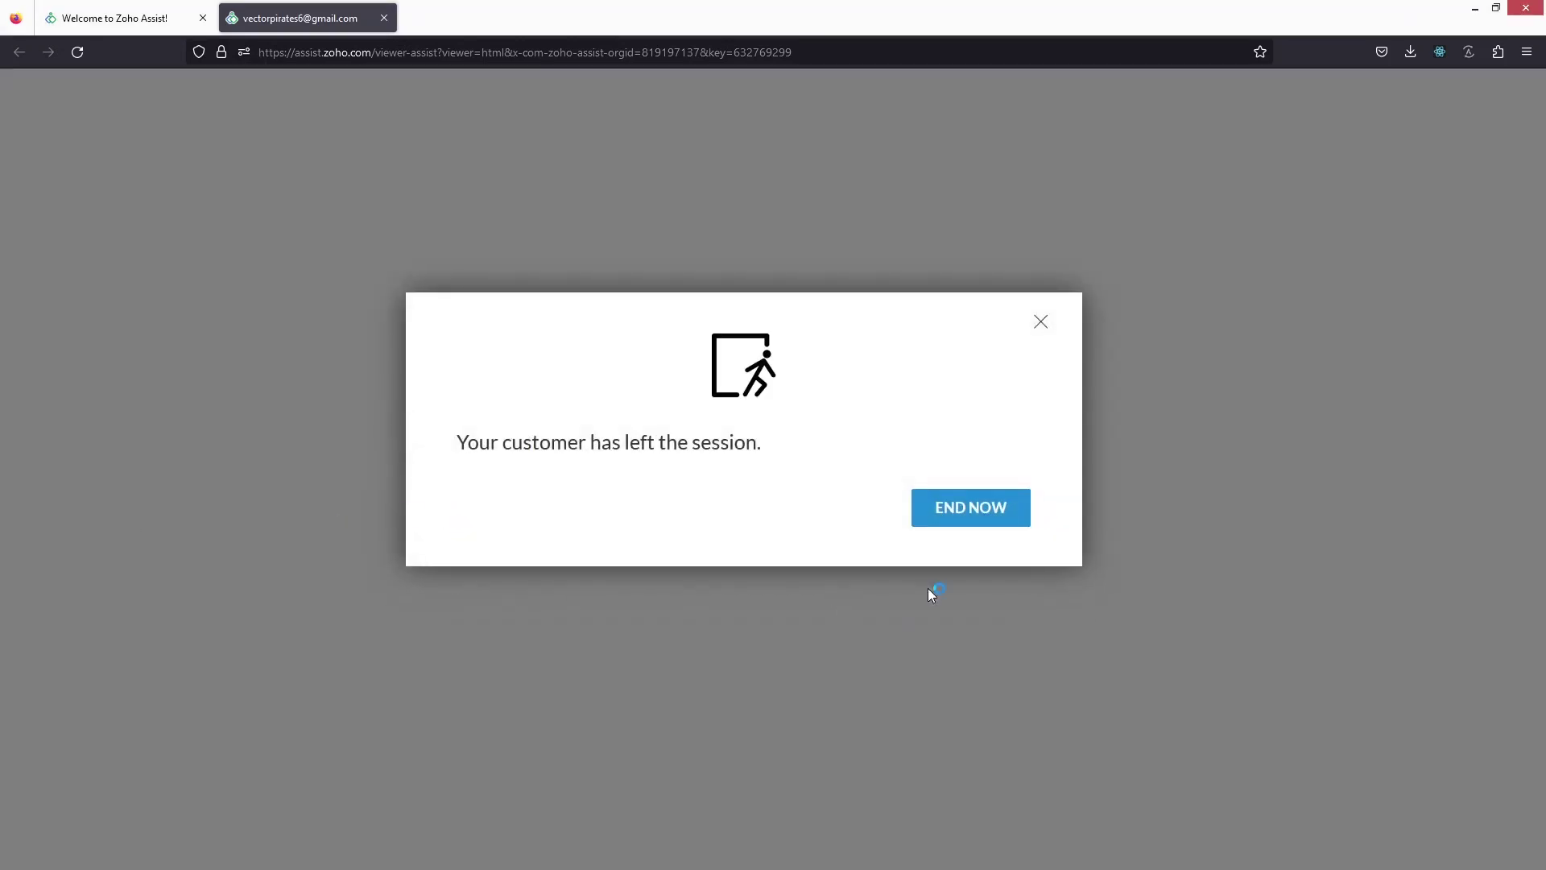
End the remote support session the customer has left and close the technician's session summary.
click(969, 511)
click(689, 122)
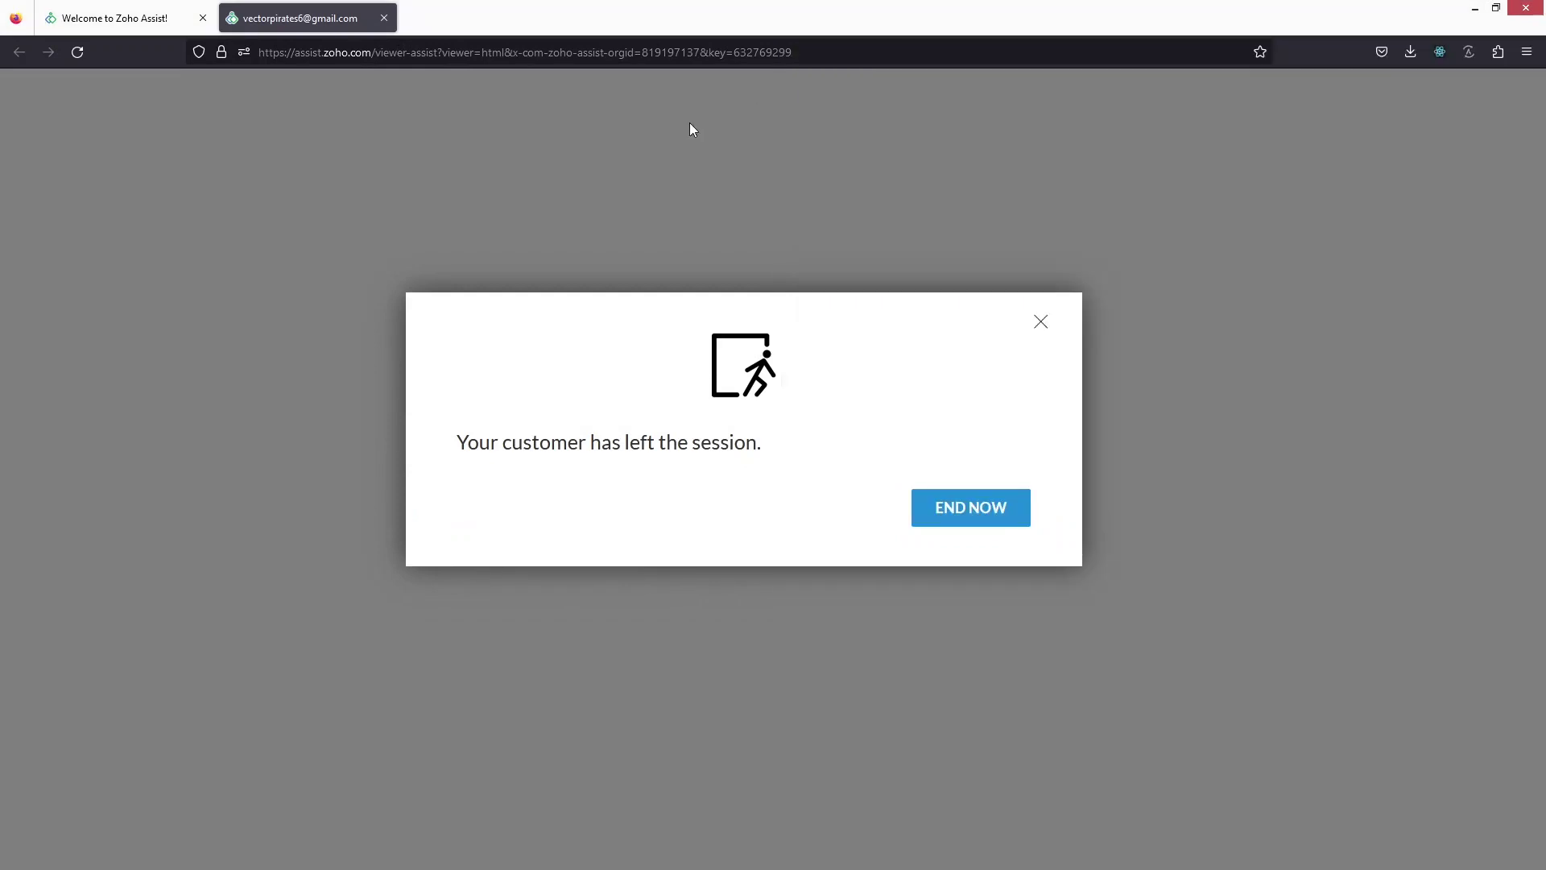
click(950, 521)
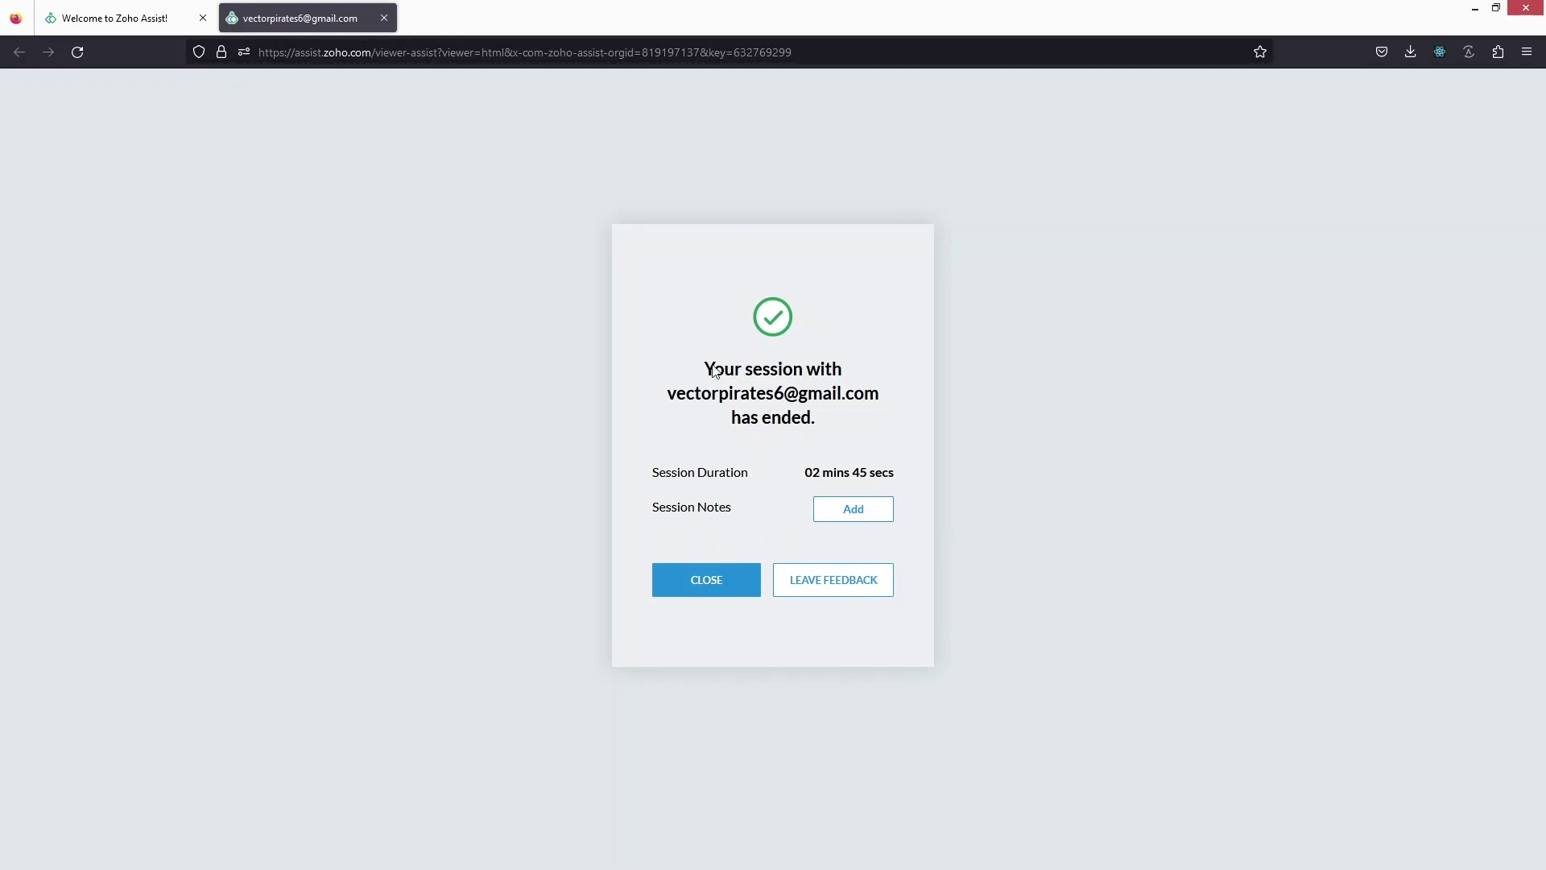
click(734, 566)
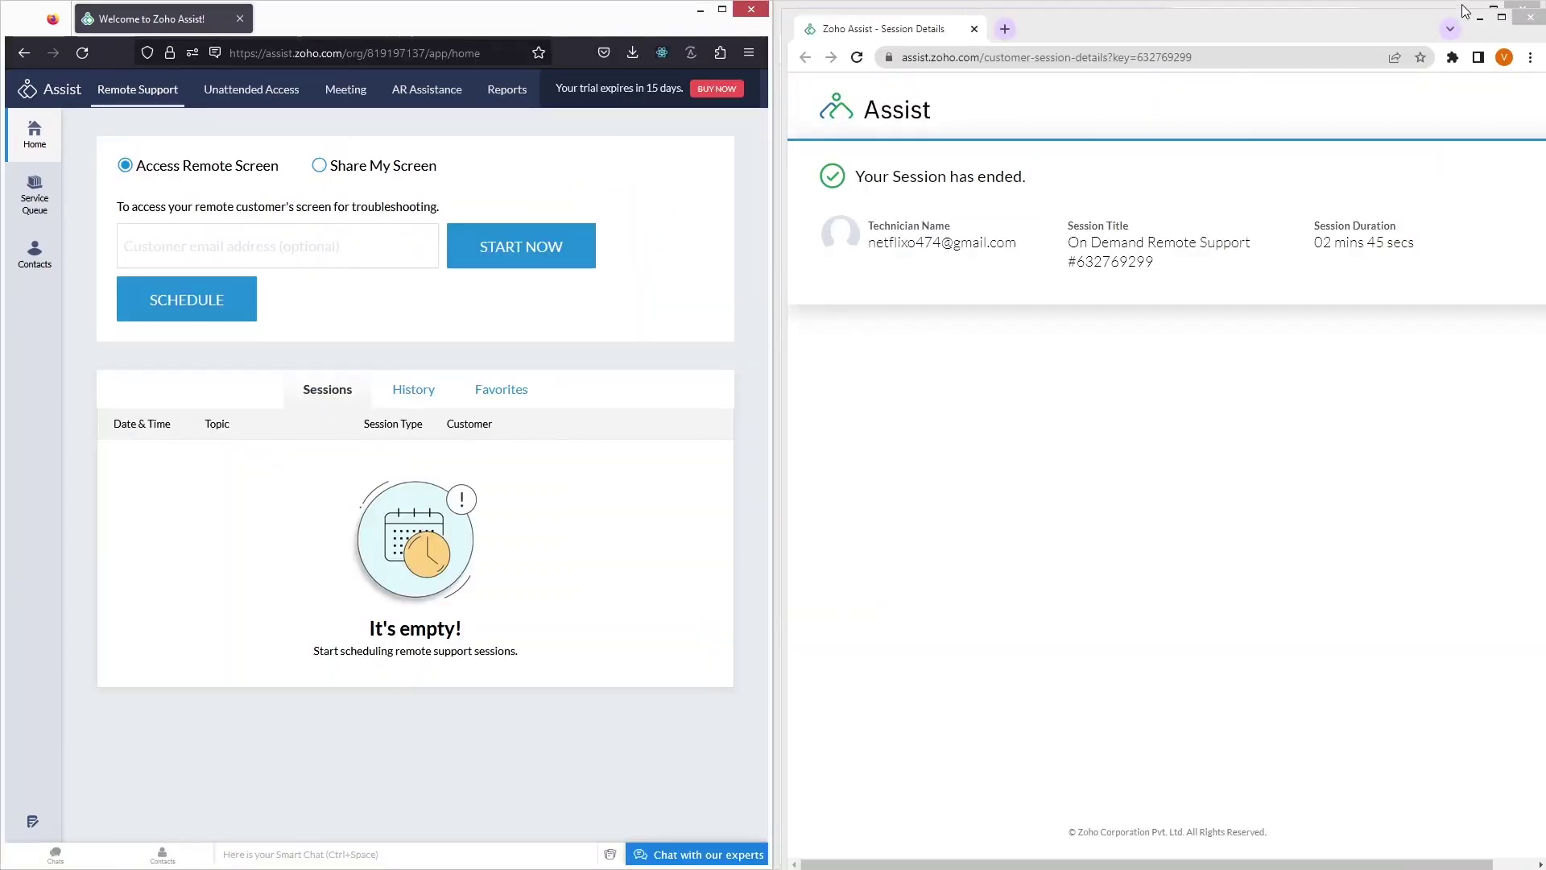
Close the customer's Session Details window and Join Session tab, returning to the customer's Zoho Assist home page.
click(1530, 17)
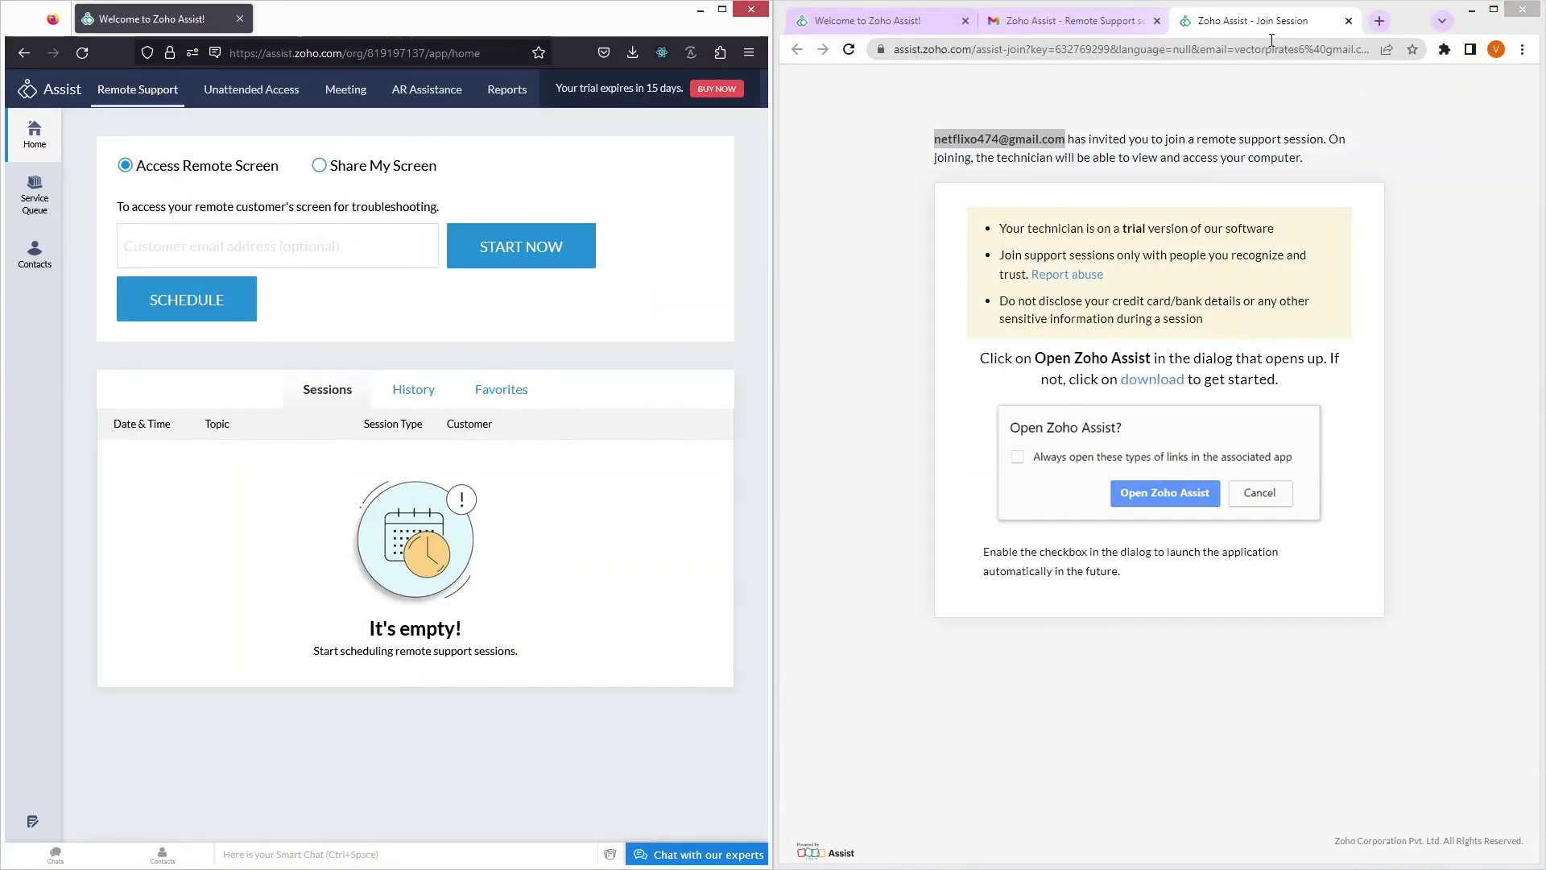
click(1349, 21)
click(909, 23)
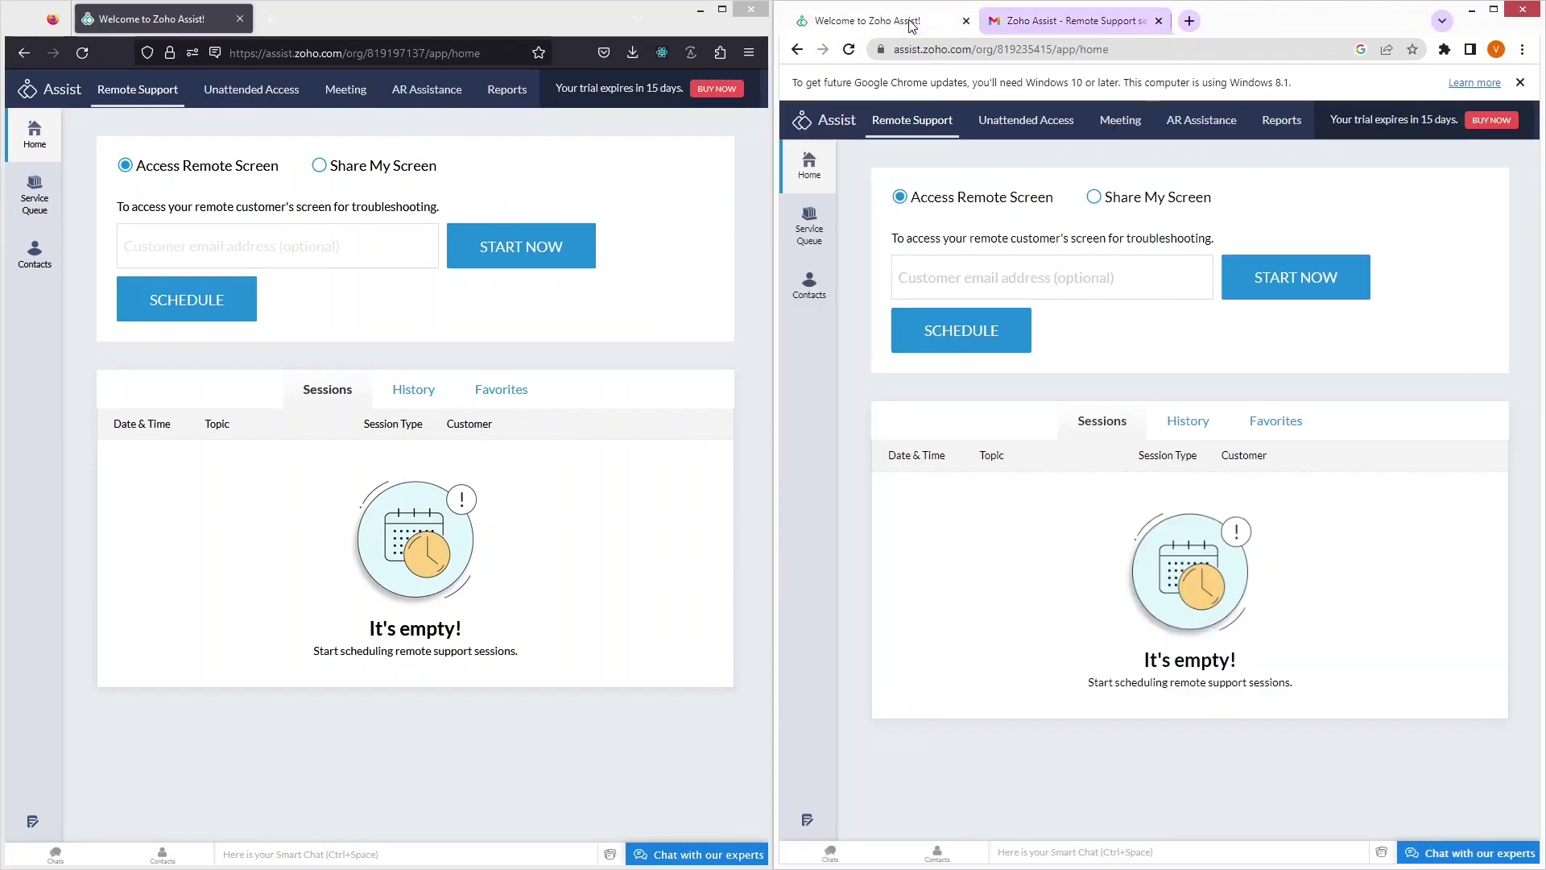
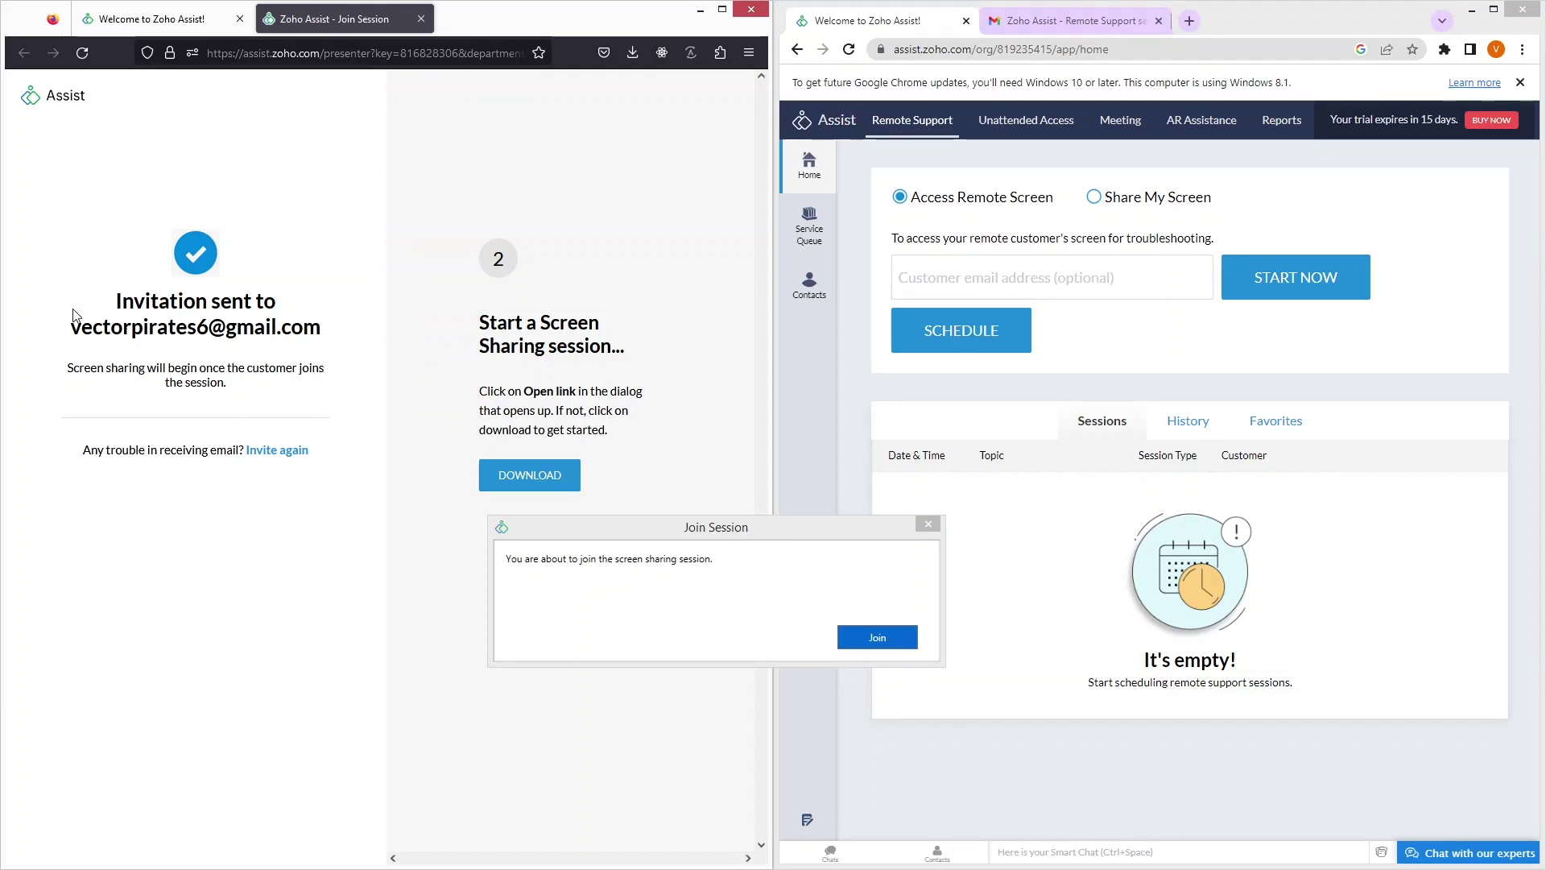
Join the screen sharing session as the technician and share Screen1.
drag(79, 333, 315, 337)
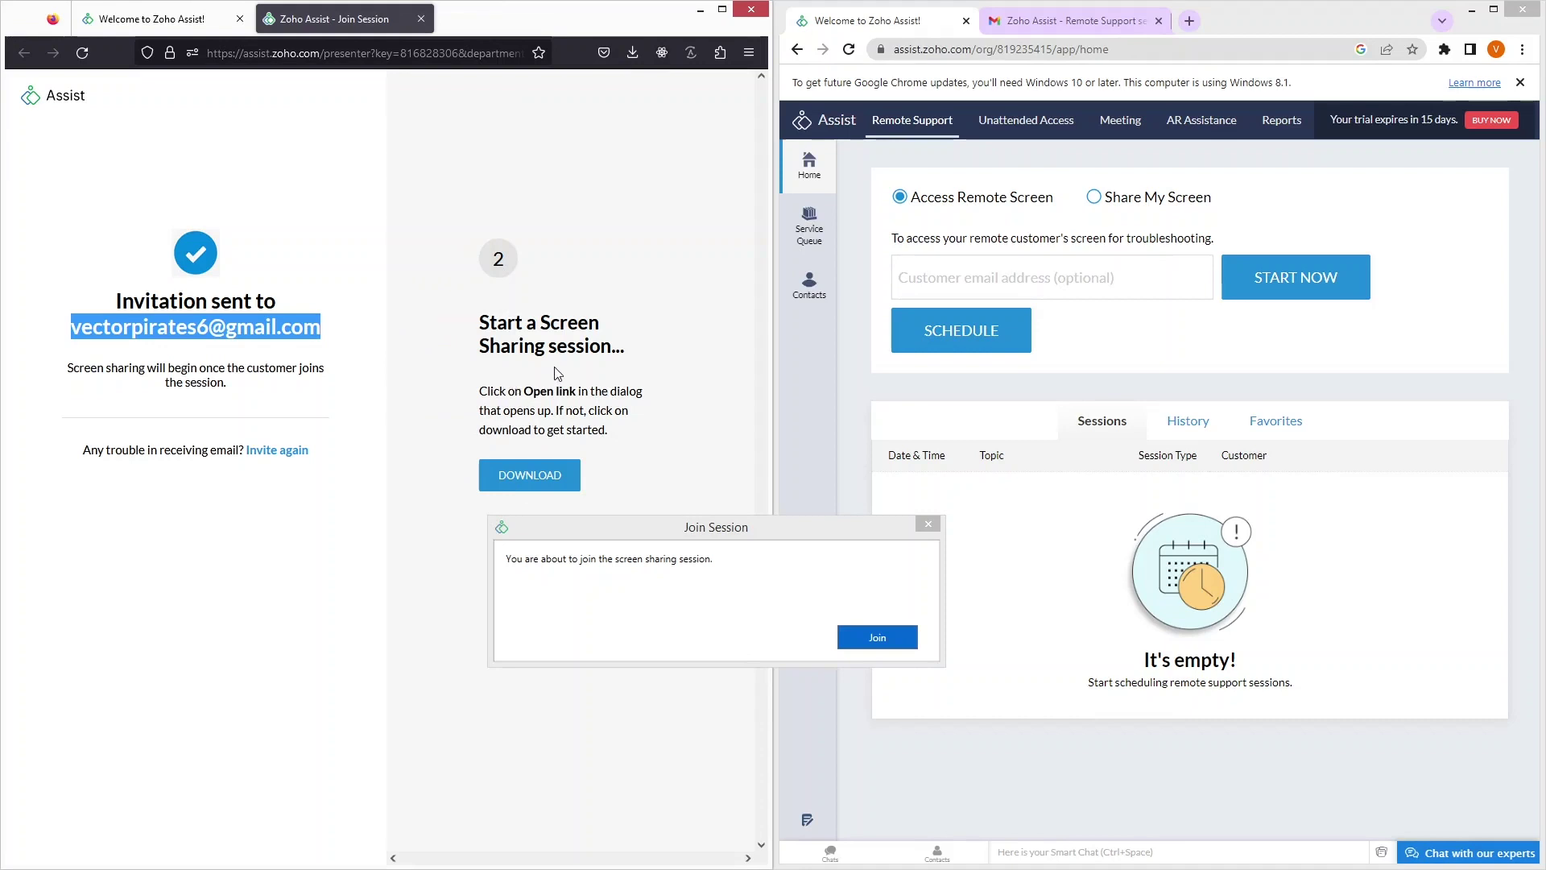
click(678, 537)
drag(678, 537, 684, 458)
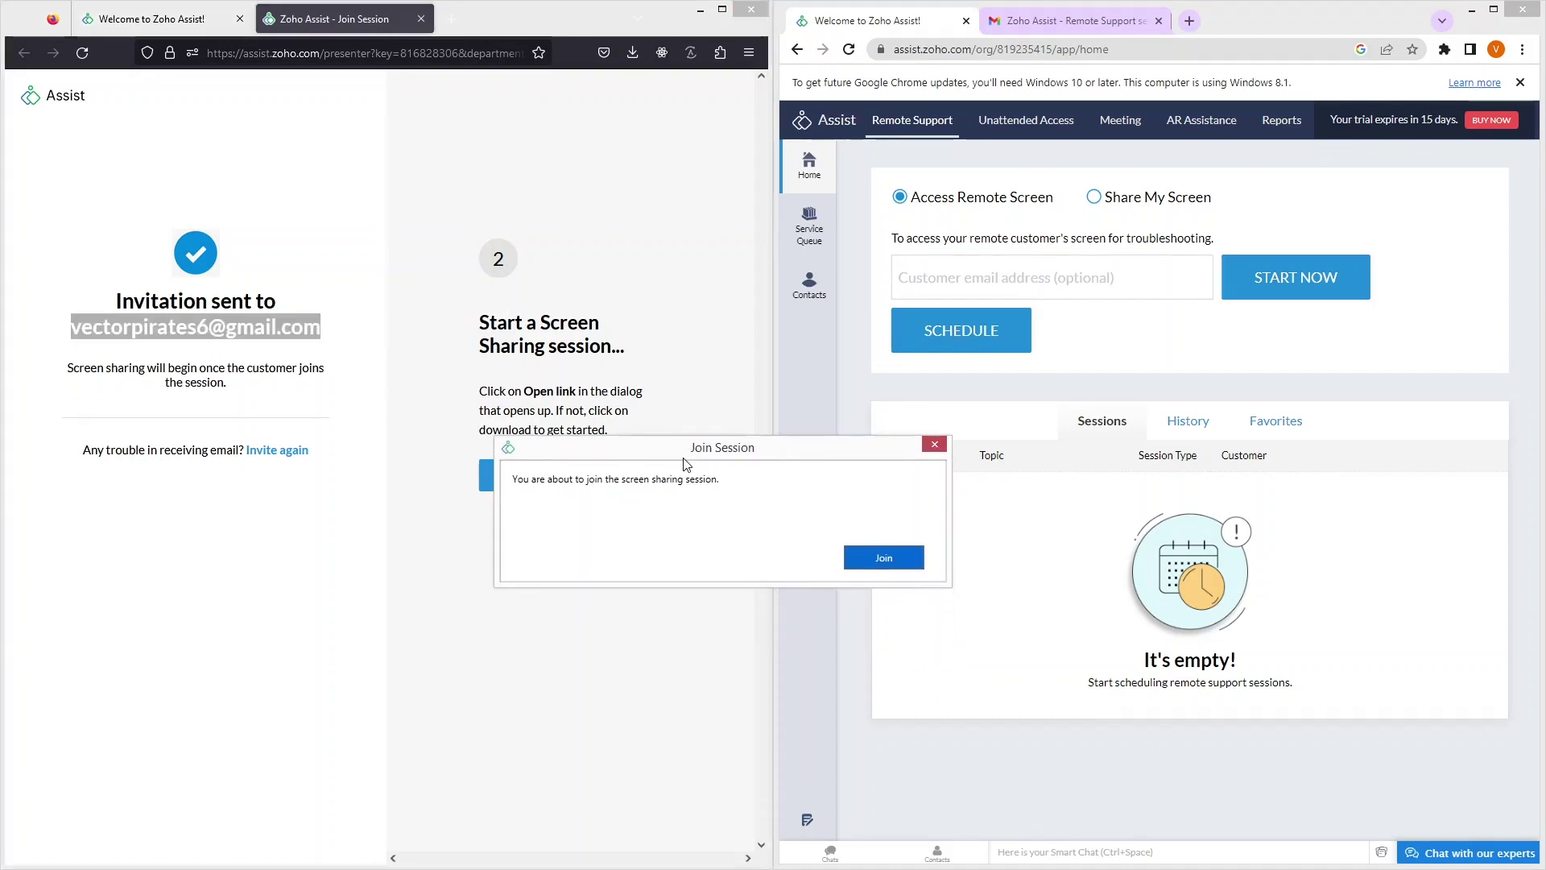
click(881, 567)
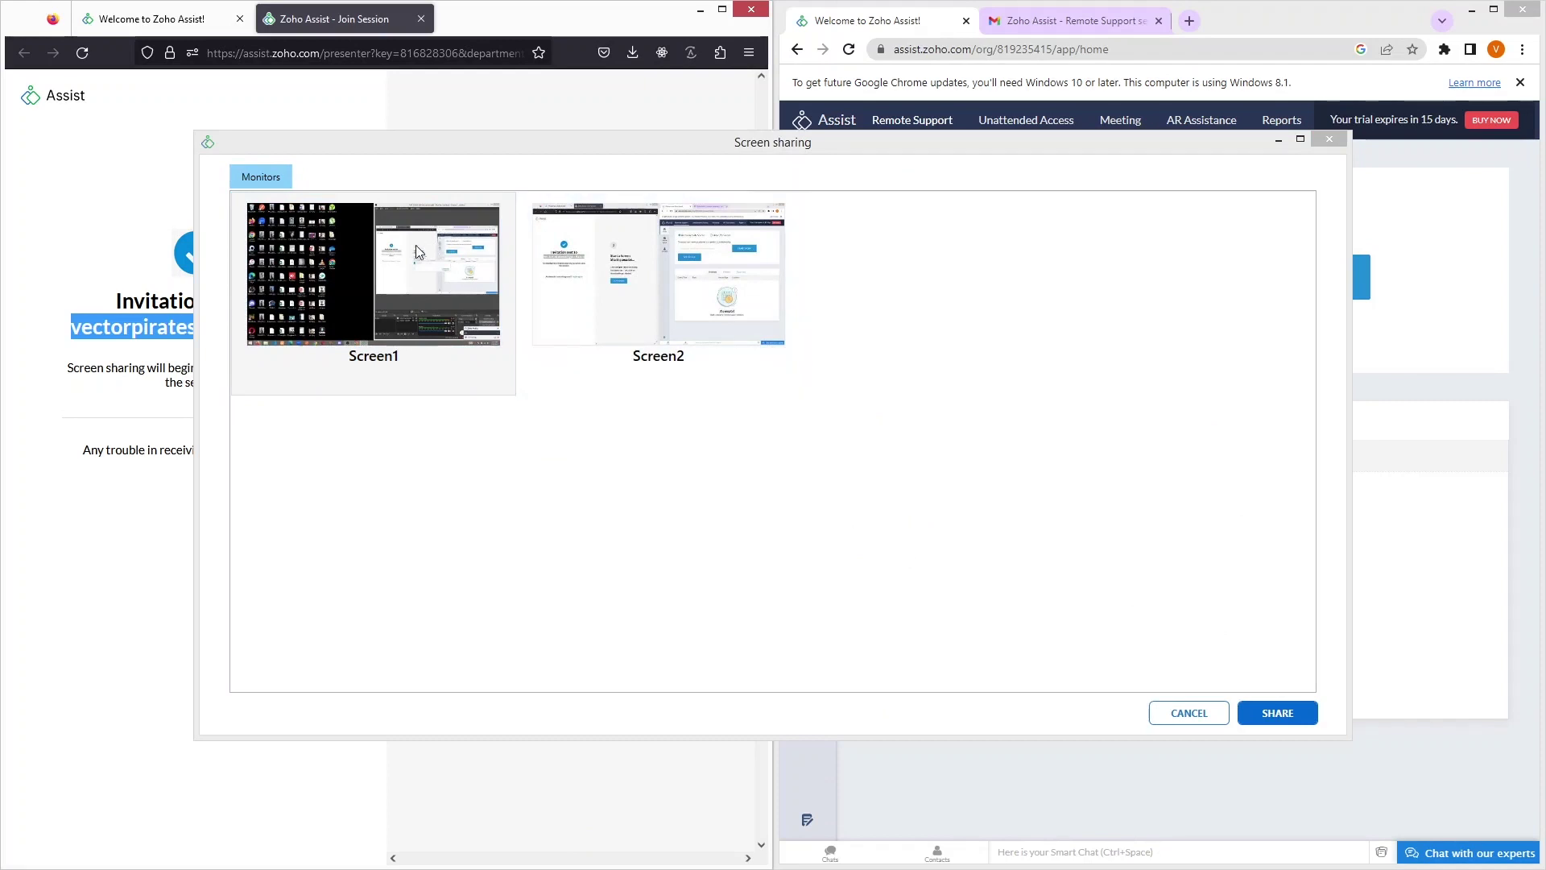
click(1278, 713)
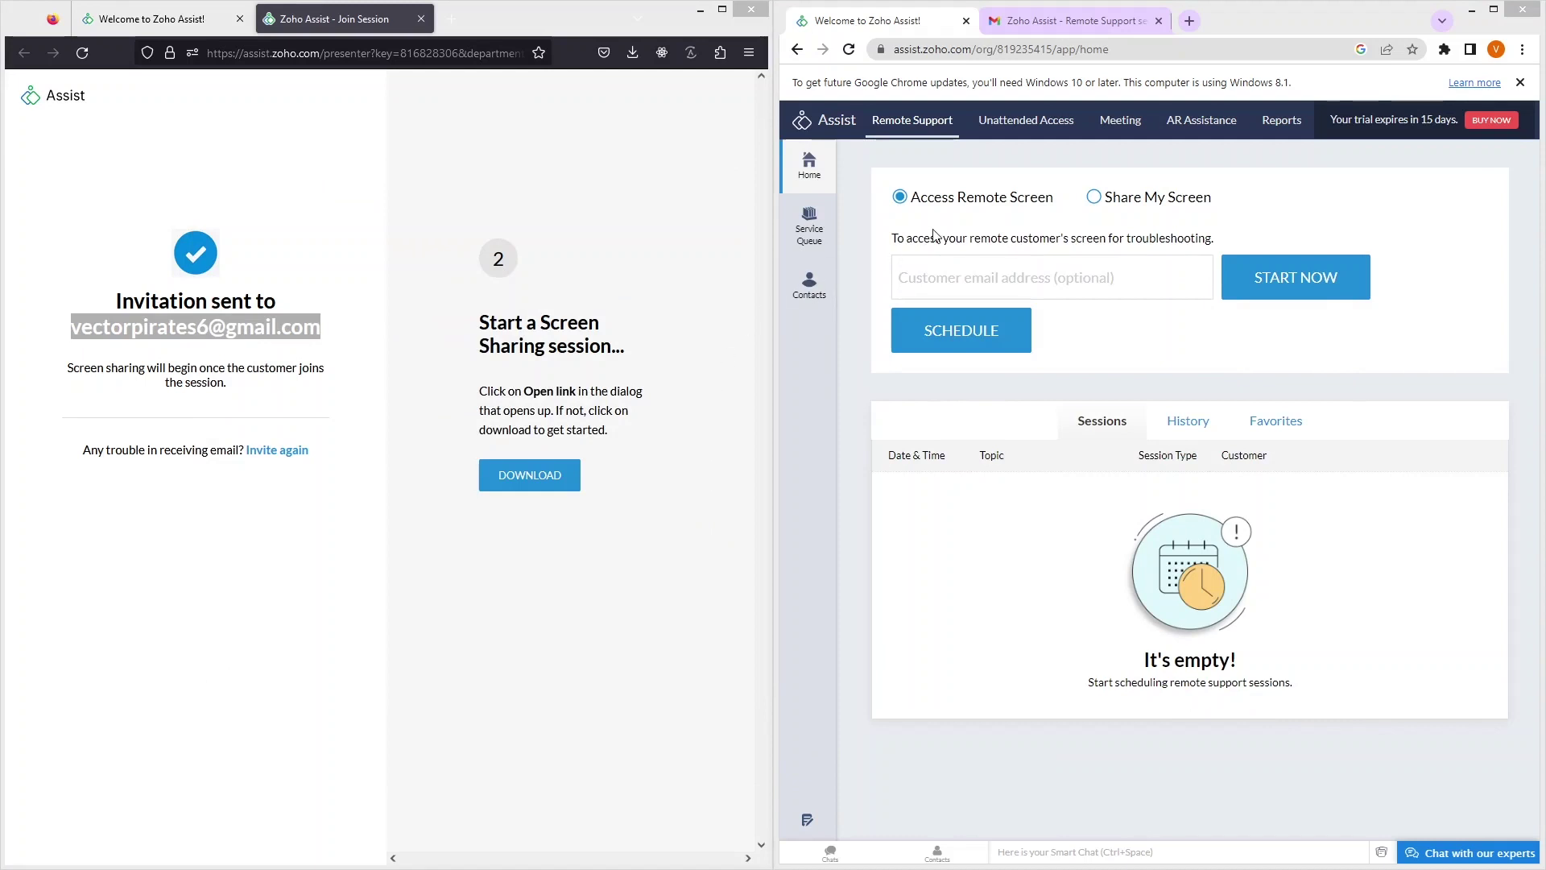
Open the newest Zoho Assist Screen Share session e-mail in the customer's Gmail inbox and join its session.
click(1027, 27)
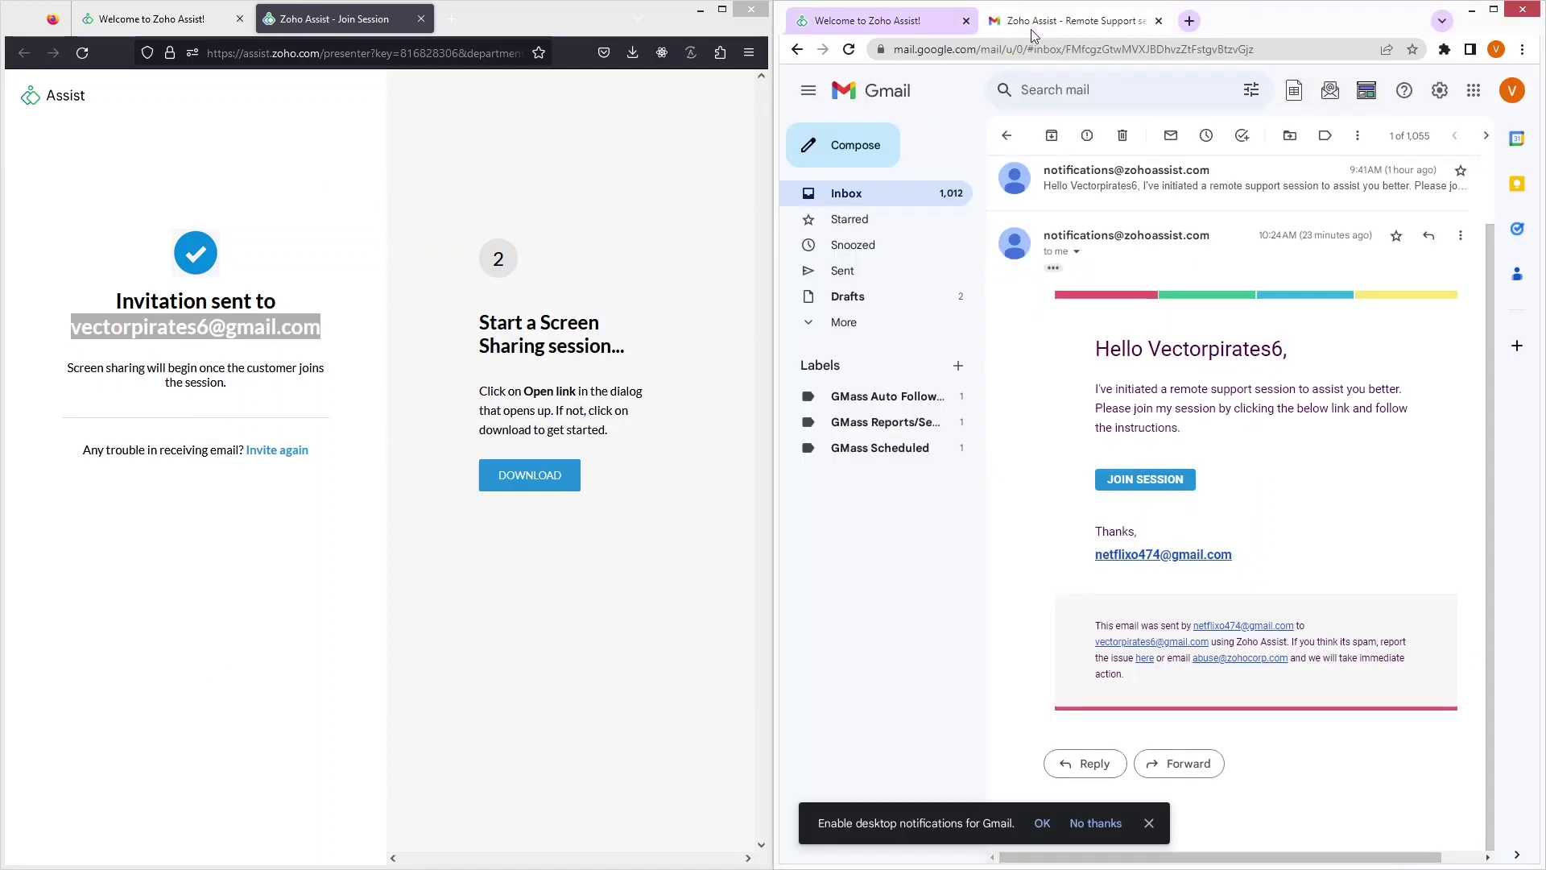
click(860, 196)
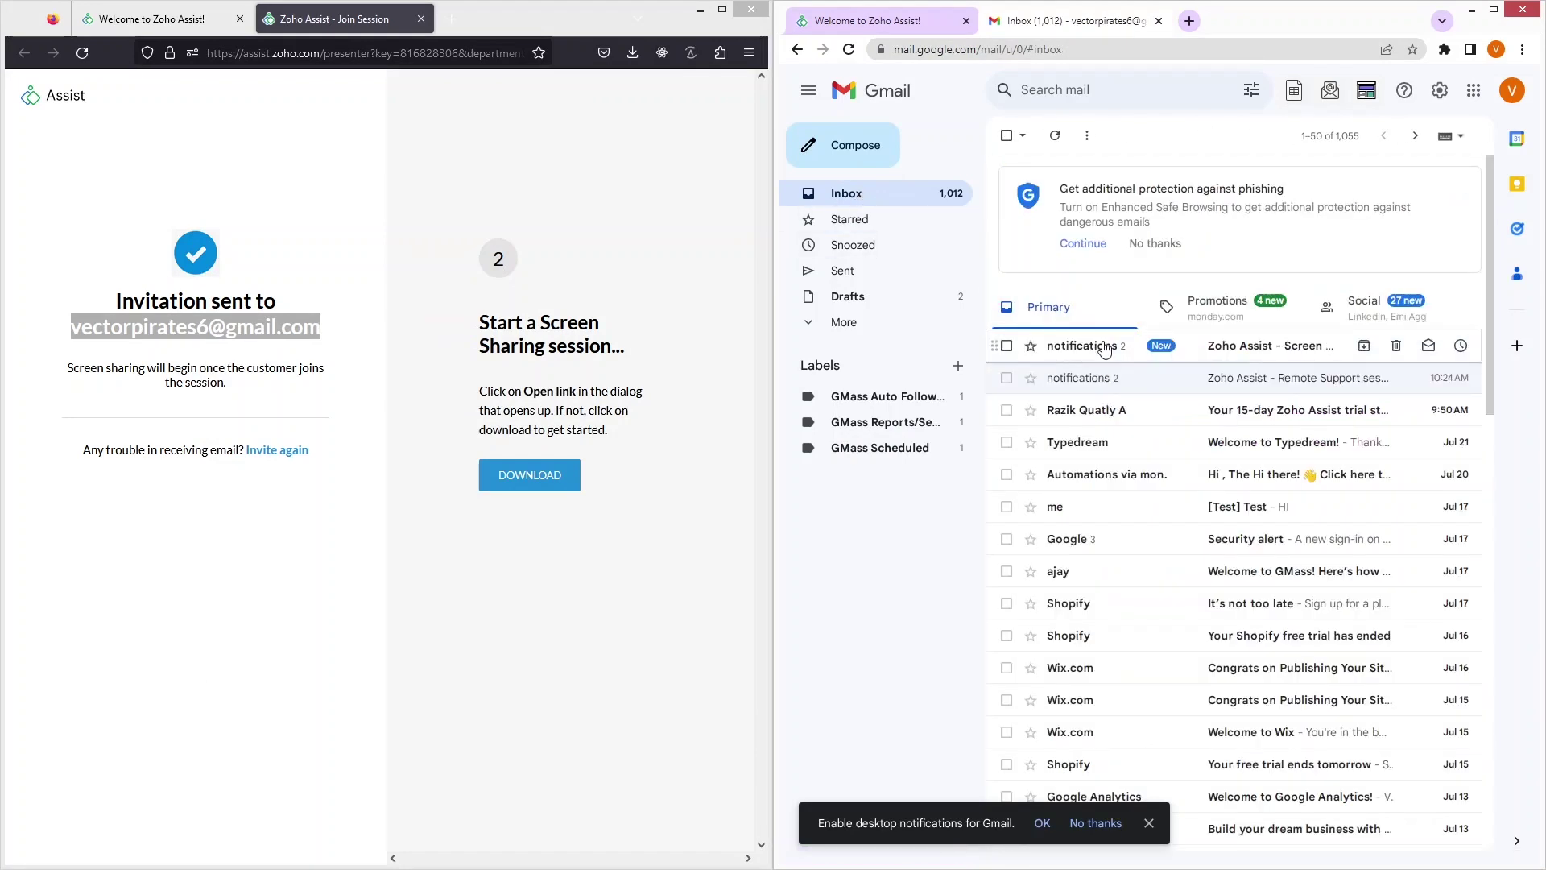
click(1101, 346)
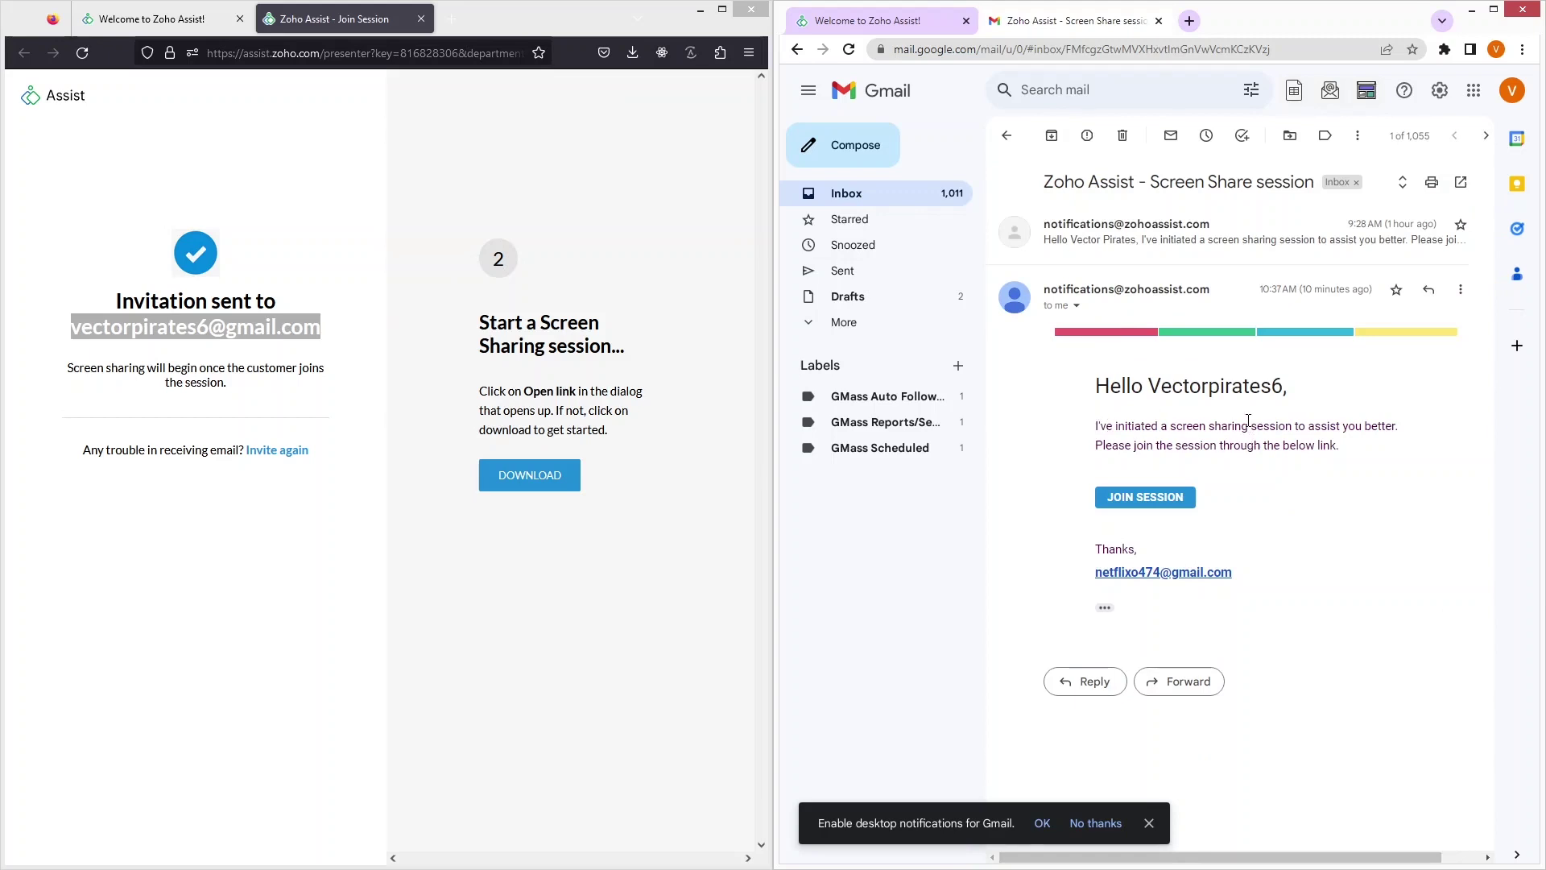
click(1162, 504)
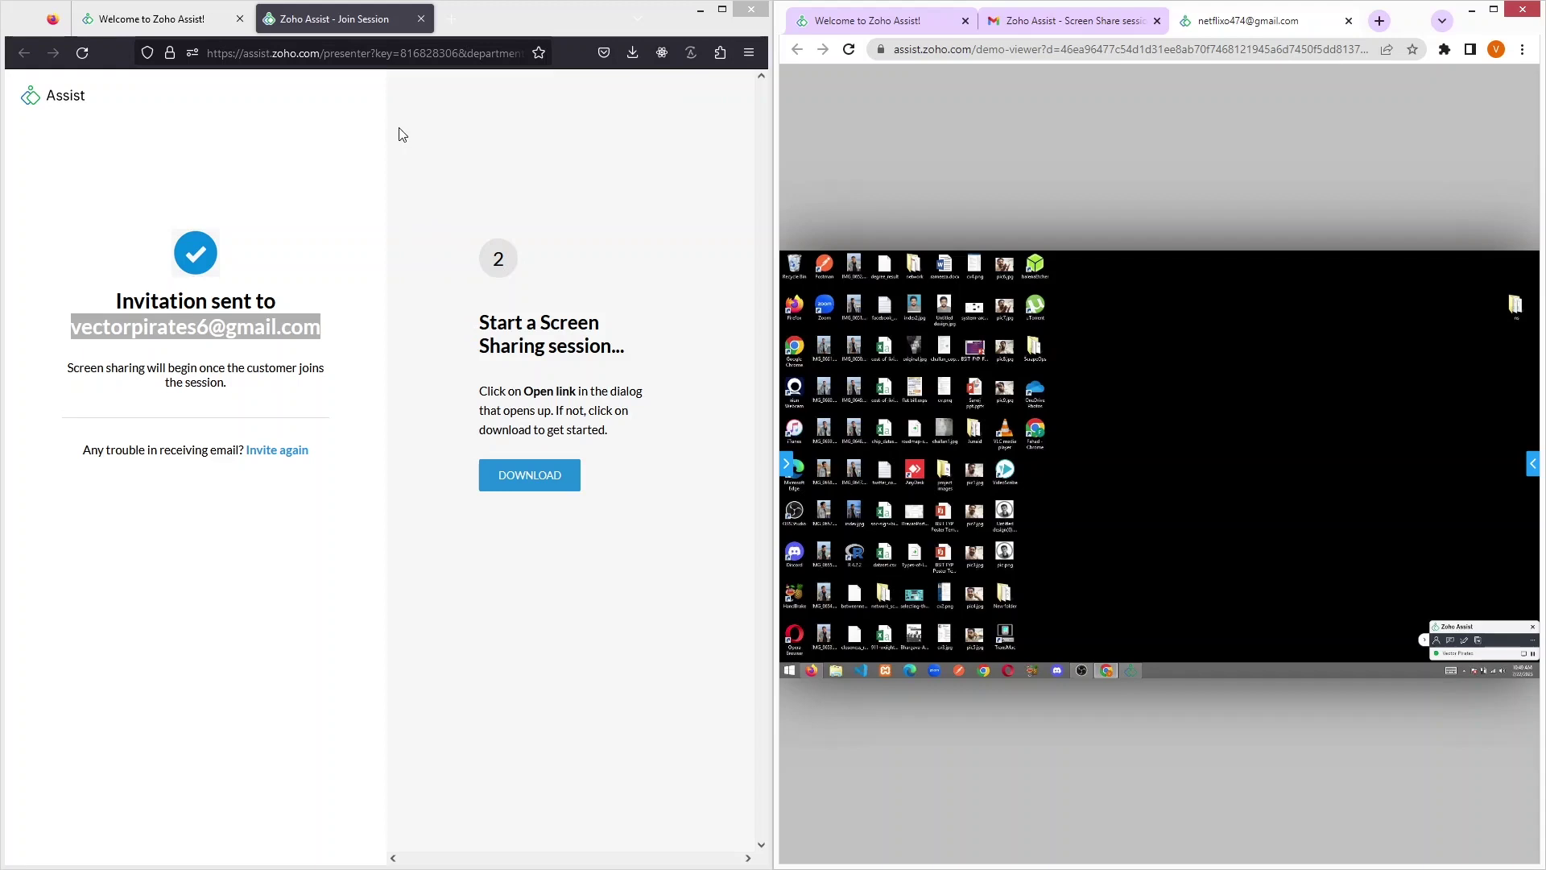
Return the technician to the Zoho Assist home page and leave the screen sharing session from the customer's maximized viewer.
click(185, 19)
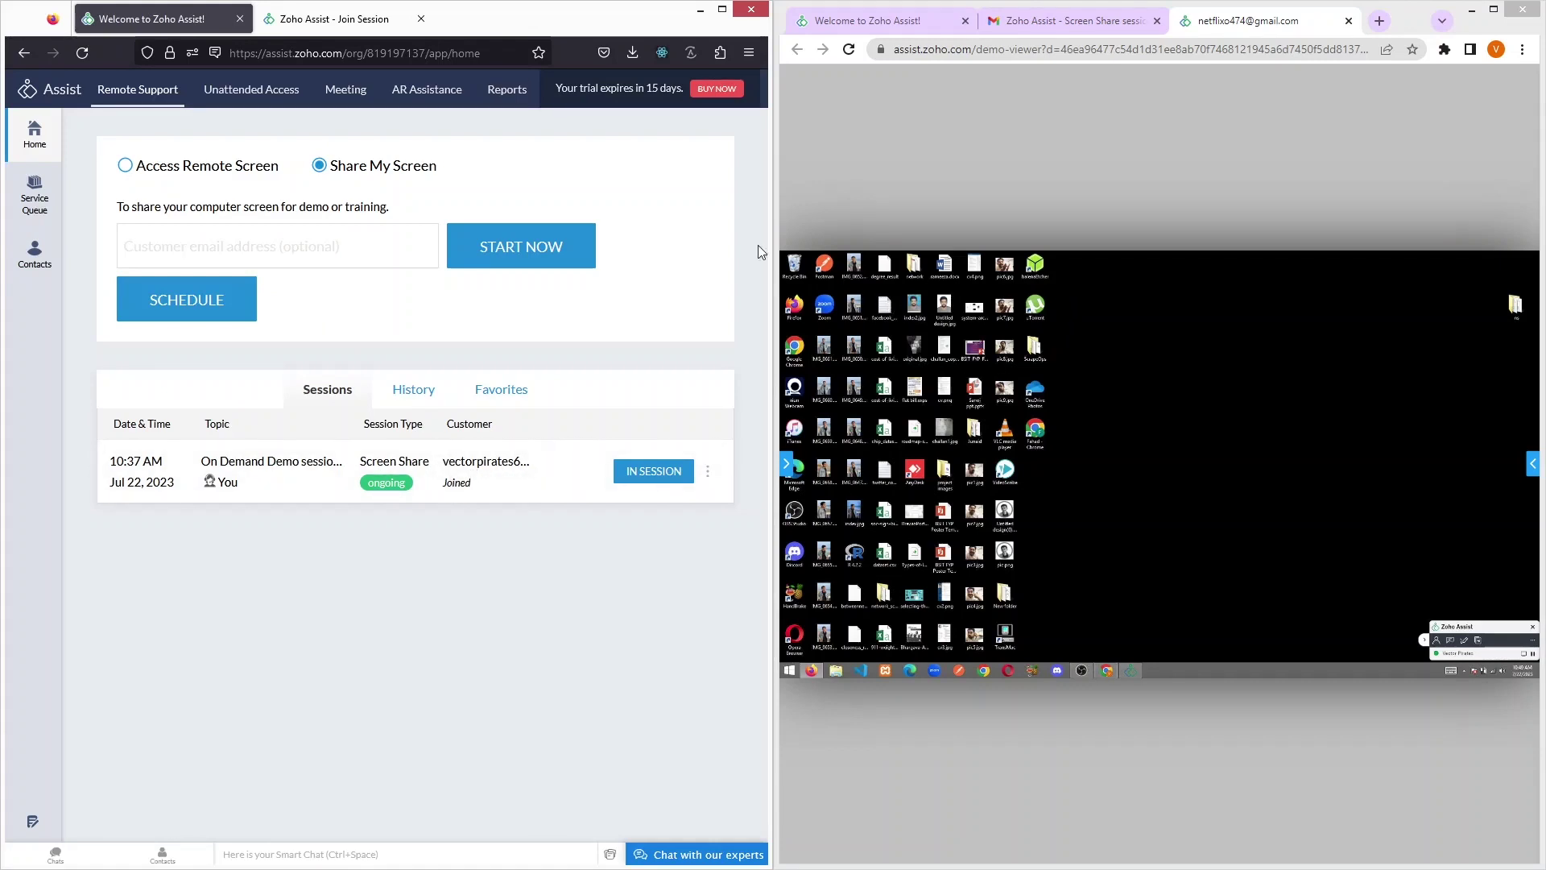
click(1493, 9)
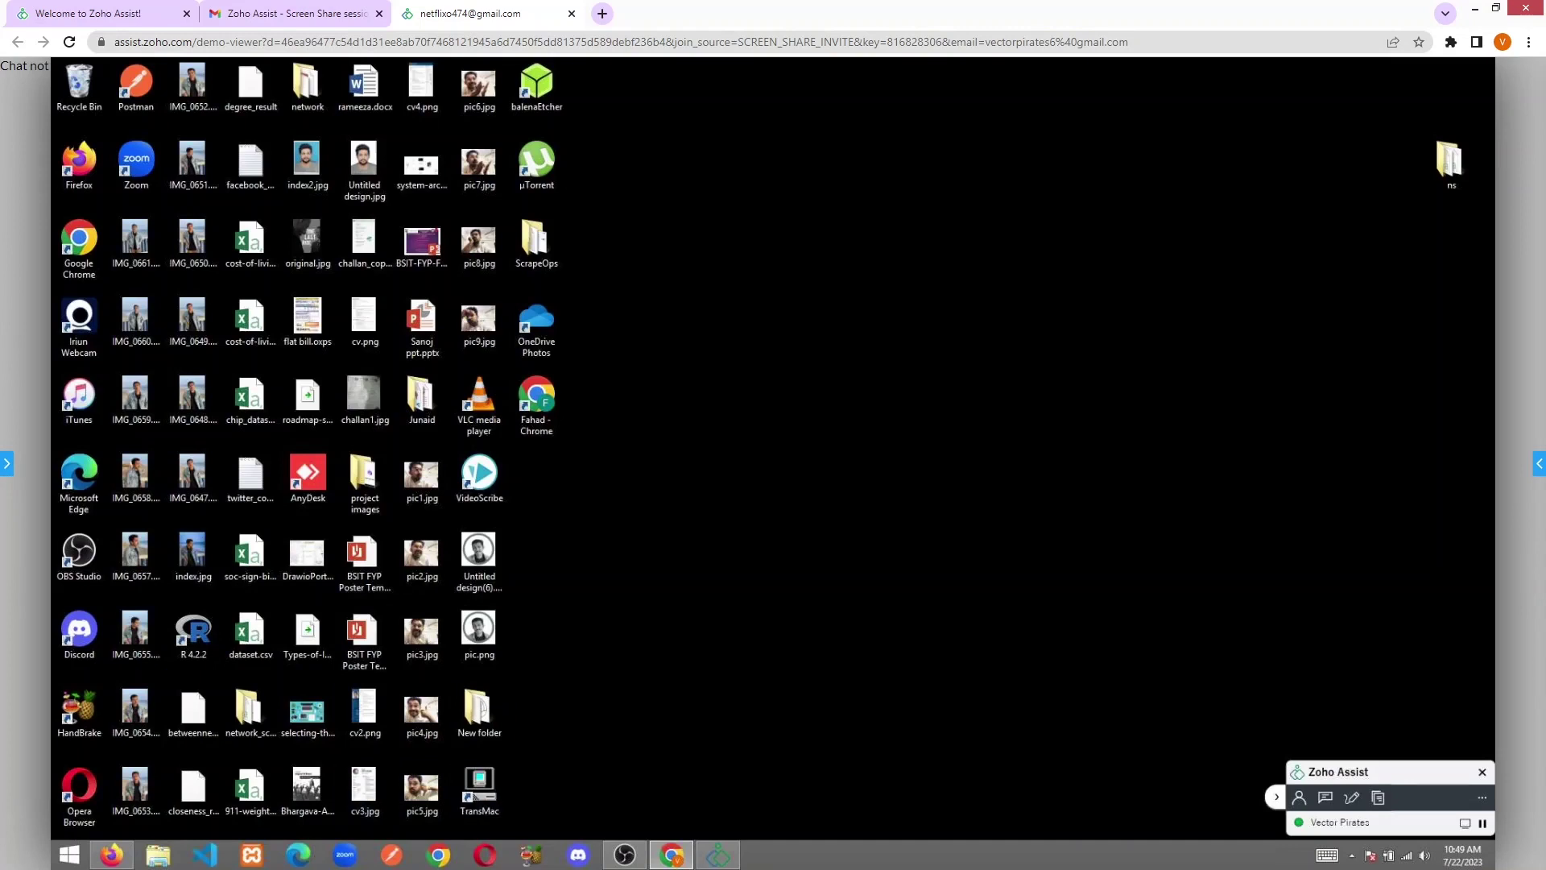
click(1481, 771)
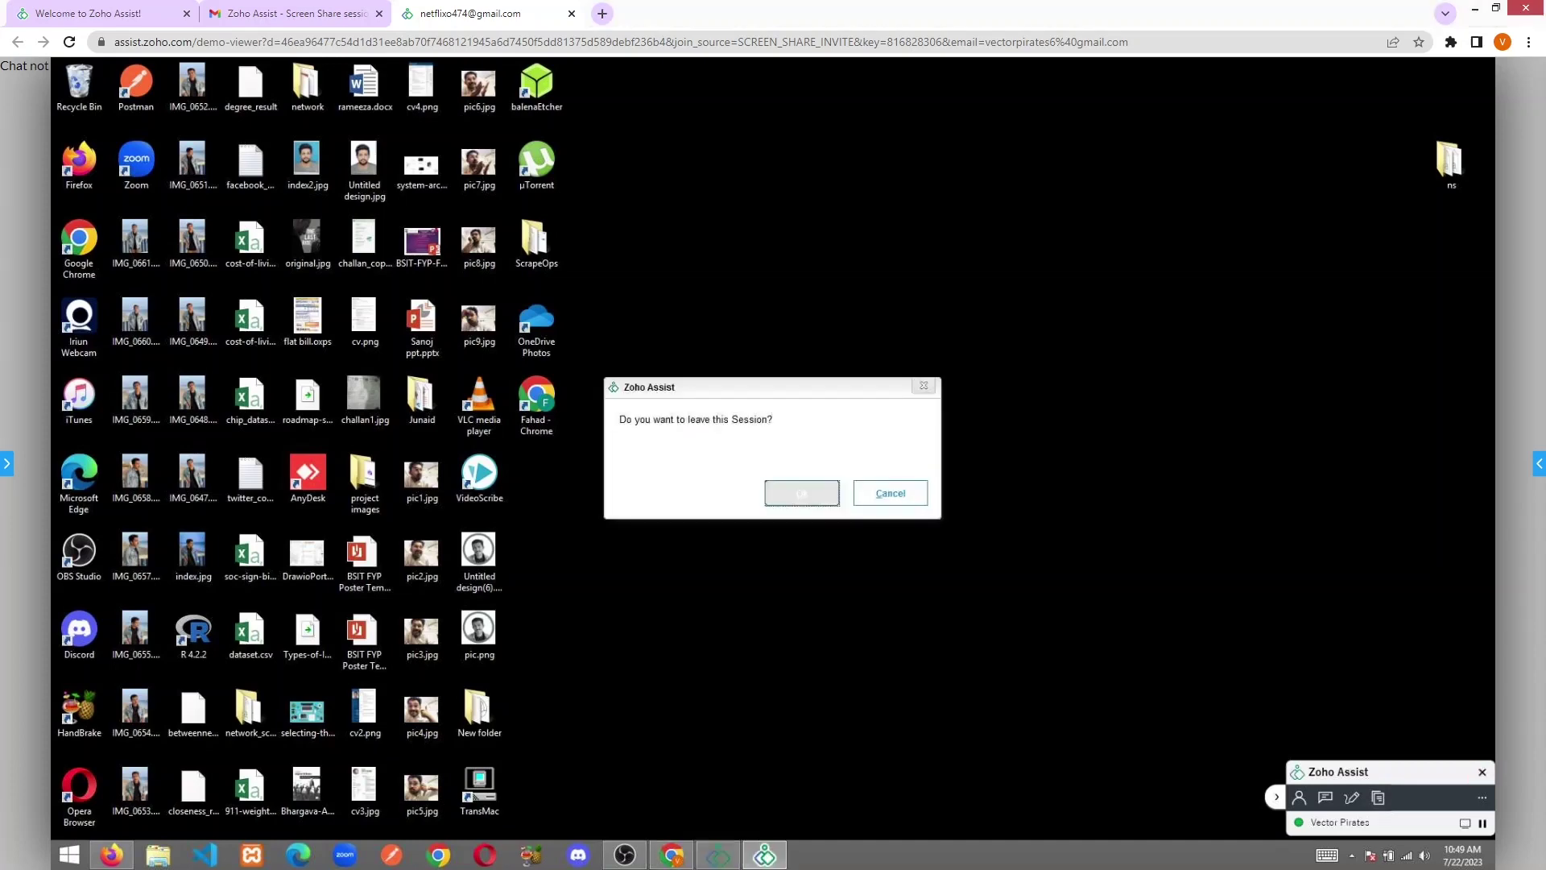
click(802, 493)
click(1001, 509)
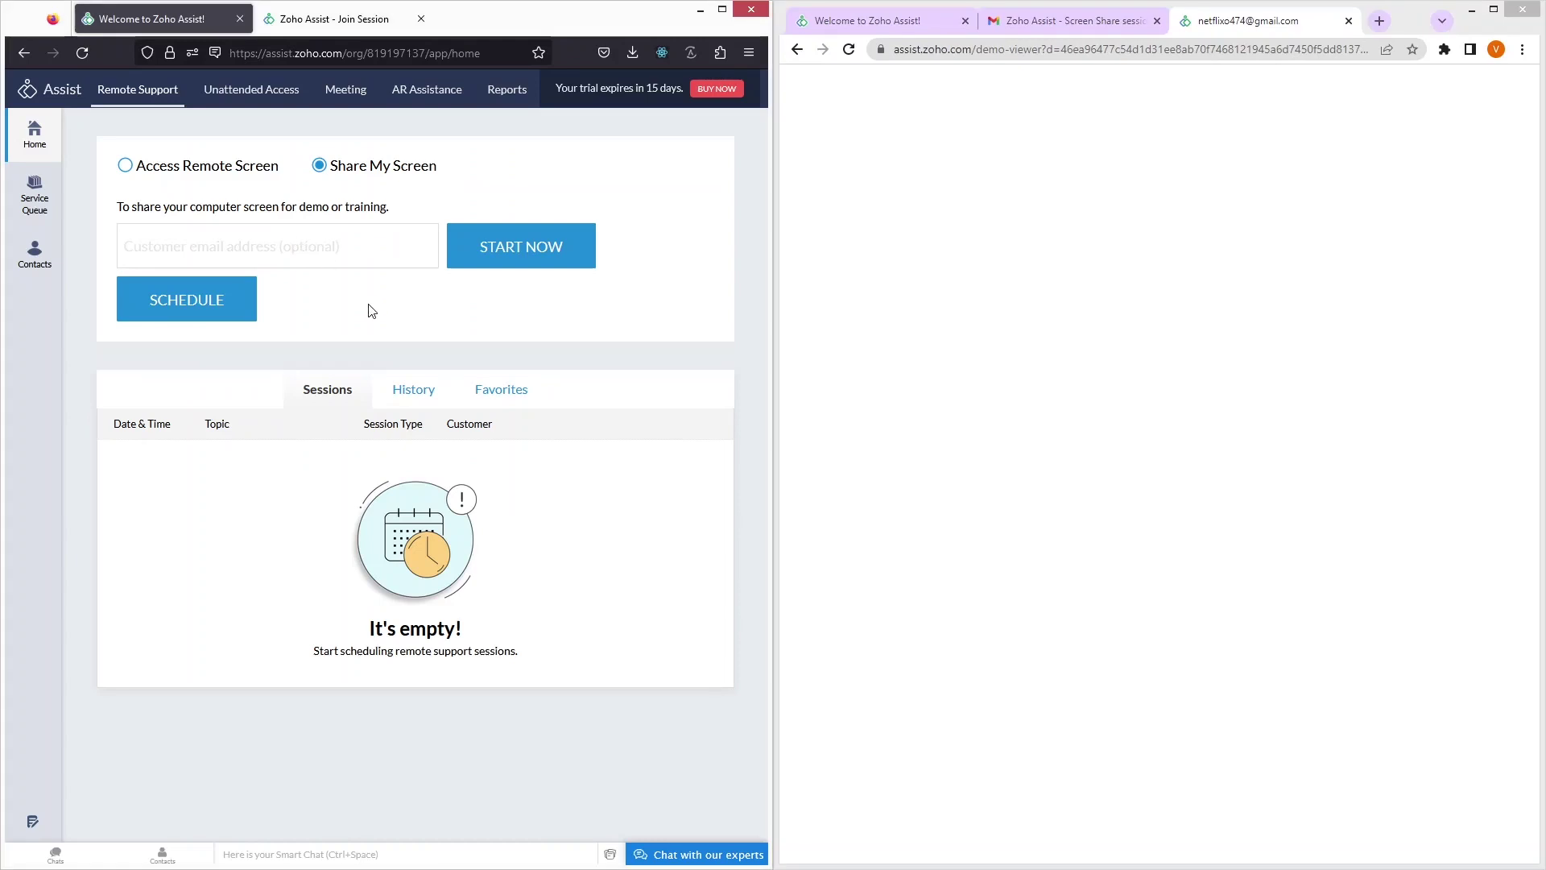
Close the customer's Chrome window and the technician's Join Session tab, leaving the Zoho Assist home page in full screen.
click(1522, 9)
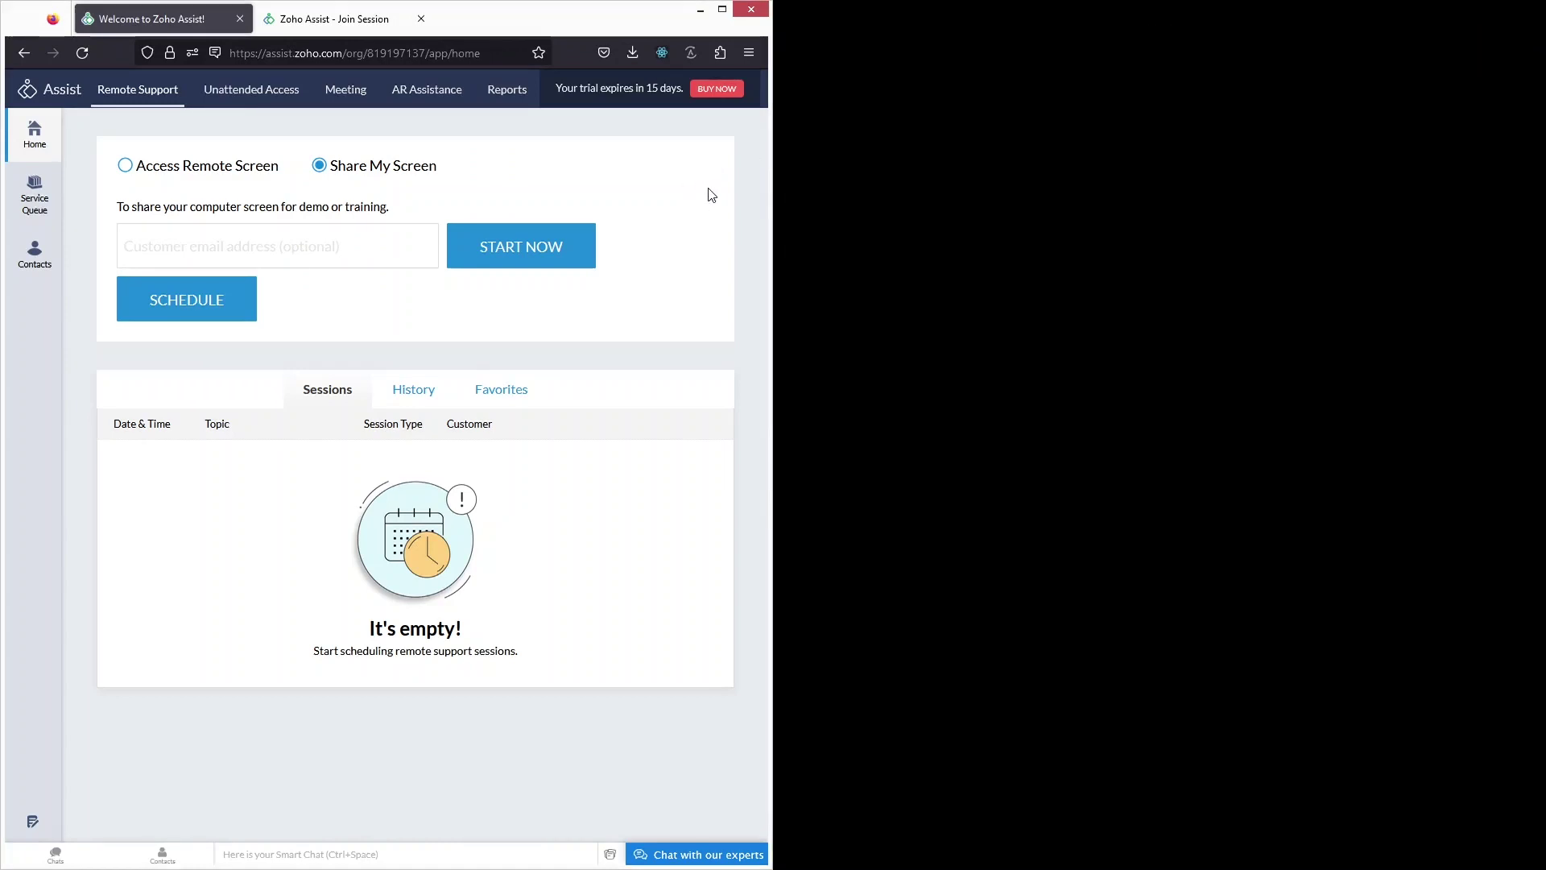
key(super+Up)
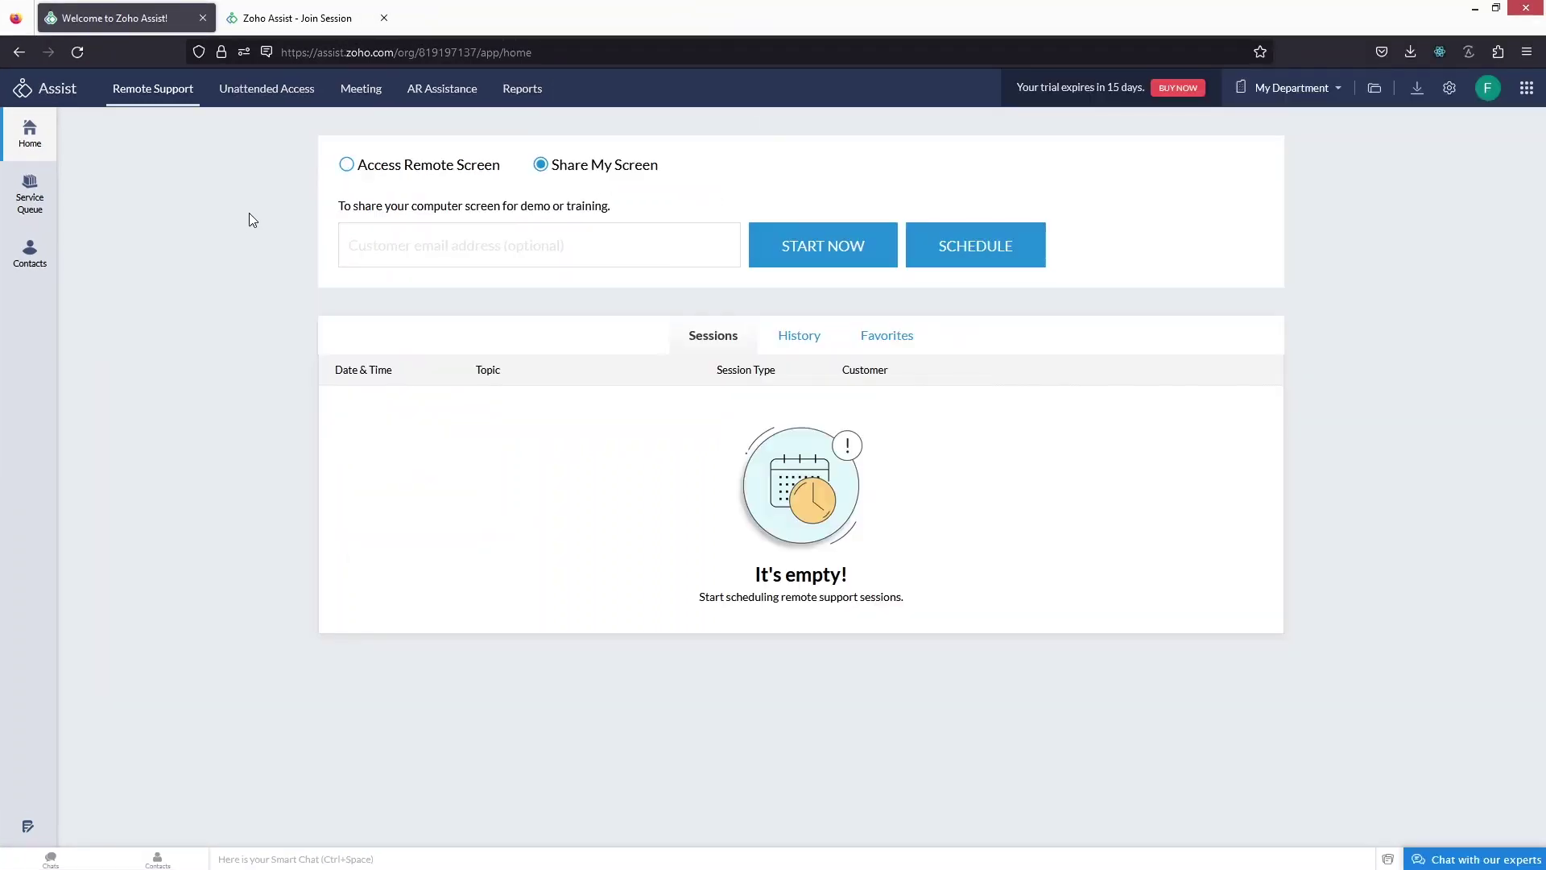
click(384, 17)
key(F11)
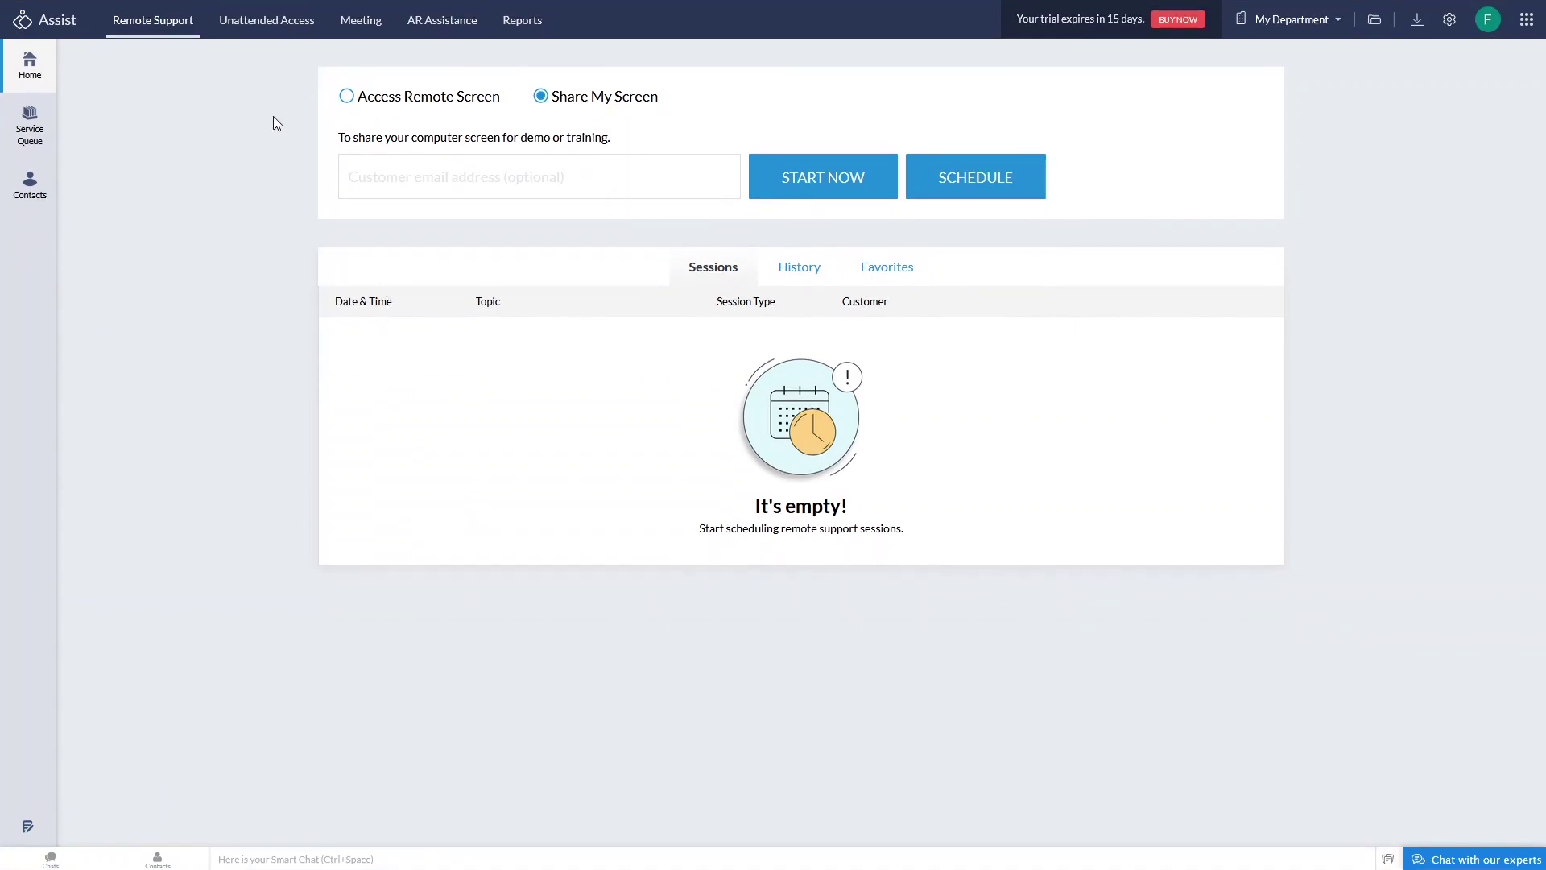
Examine the Unattended Access setup options and the available Diagnostic Tools.
click(260, 36)
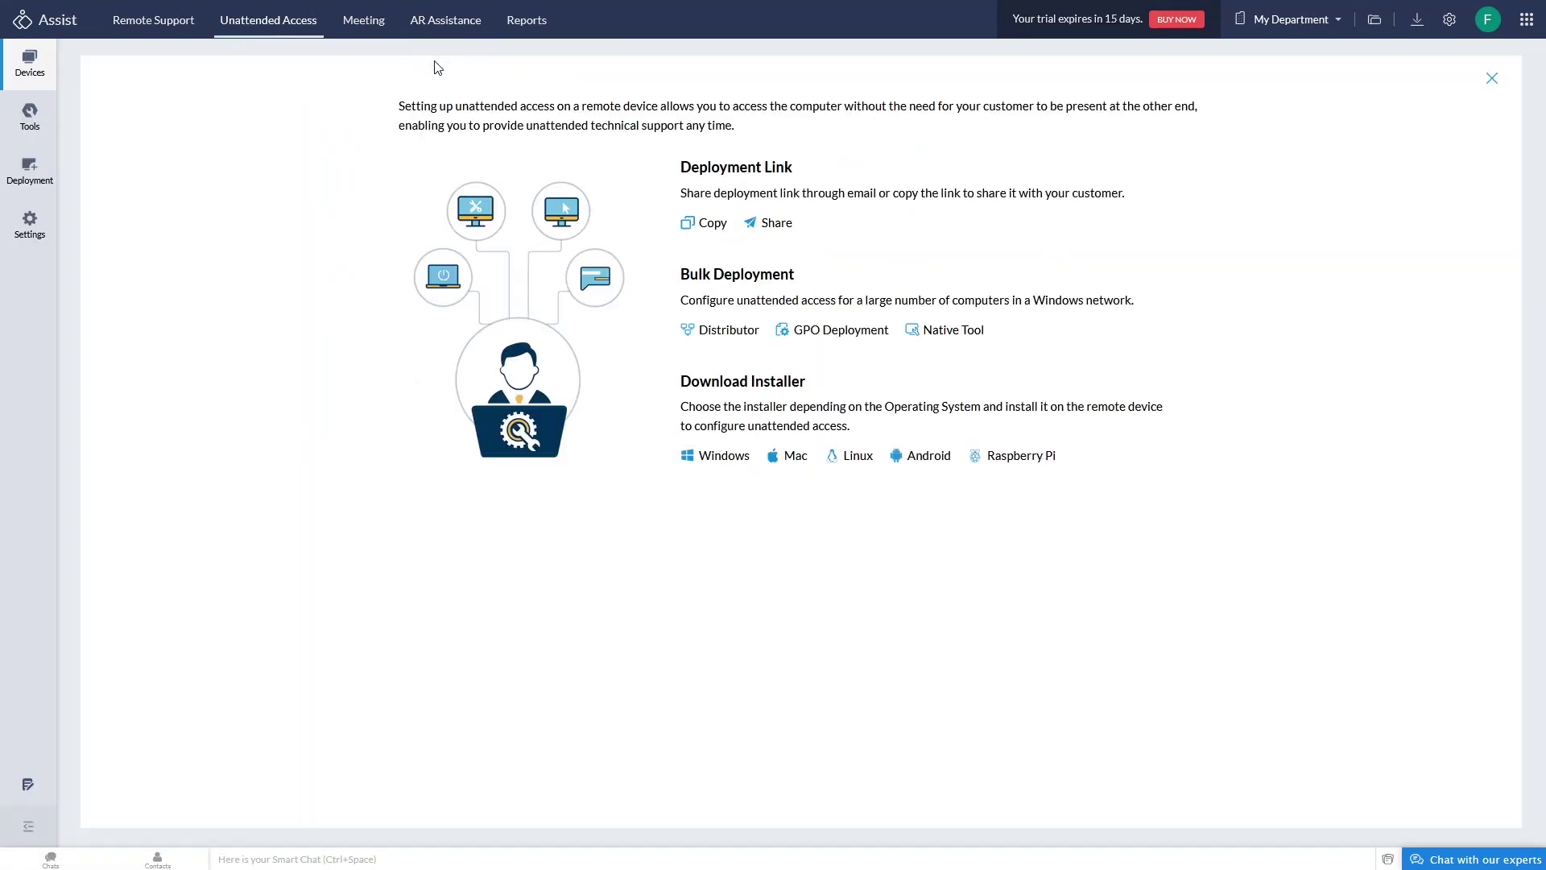
drag(841, 103, 1177, 104)
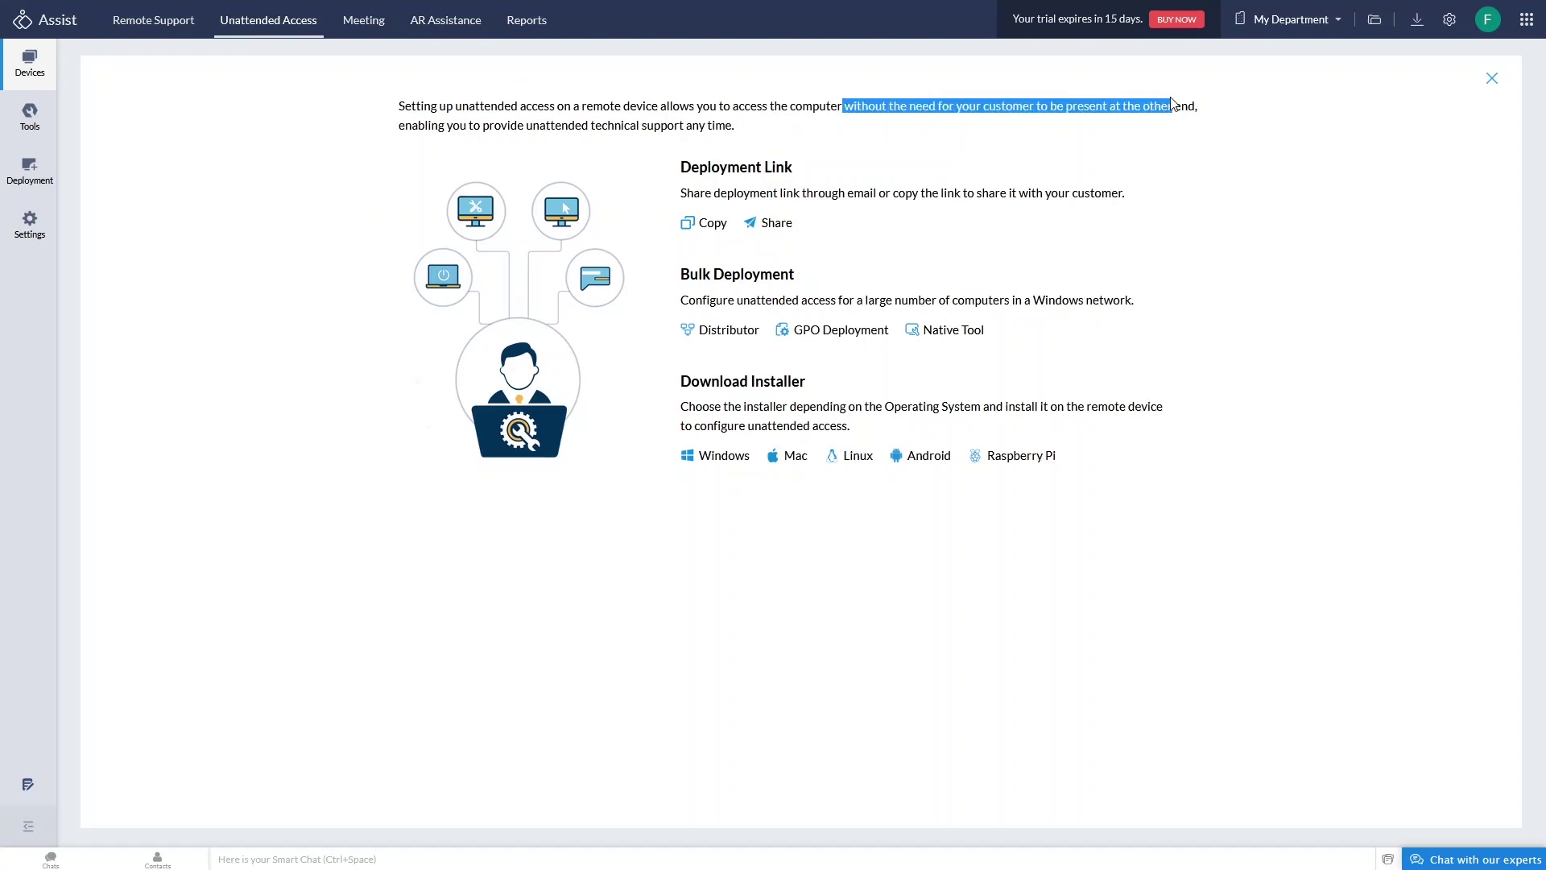
click(636, 139)
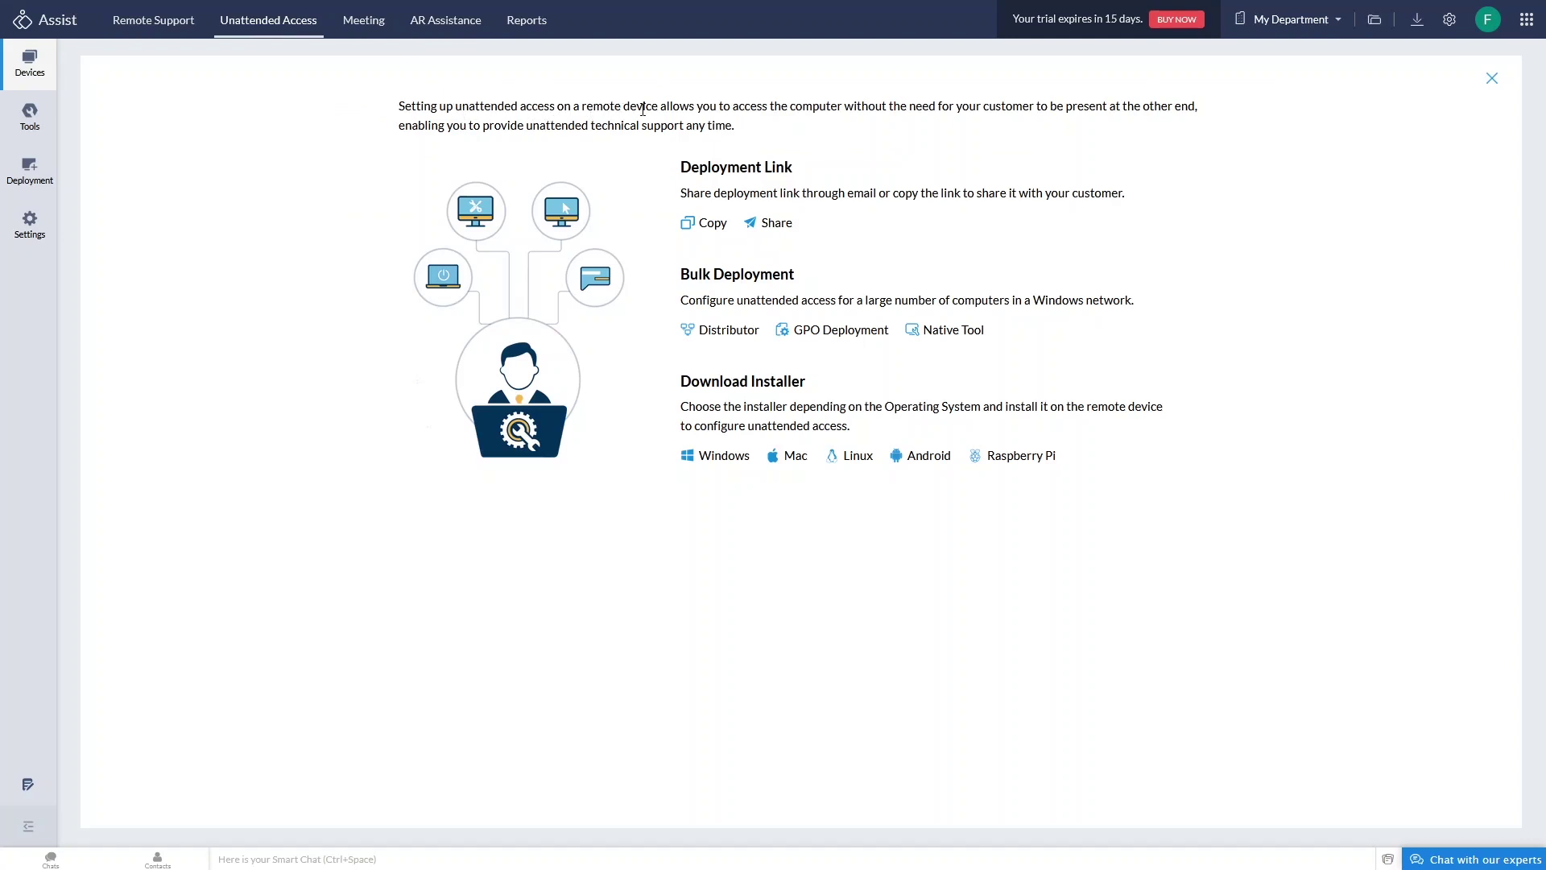
click(30, 115)
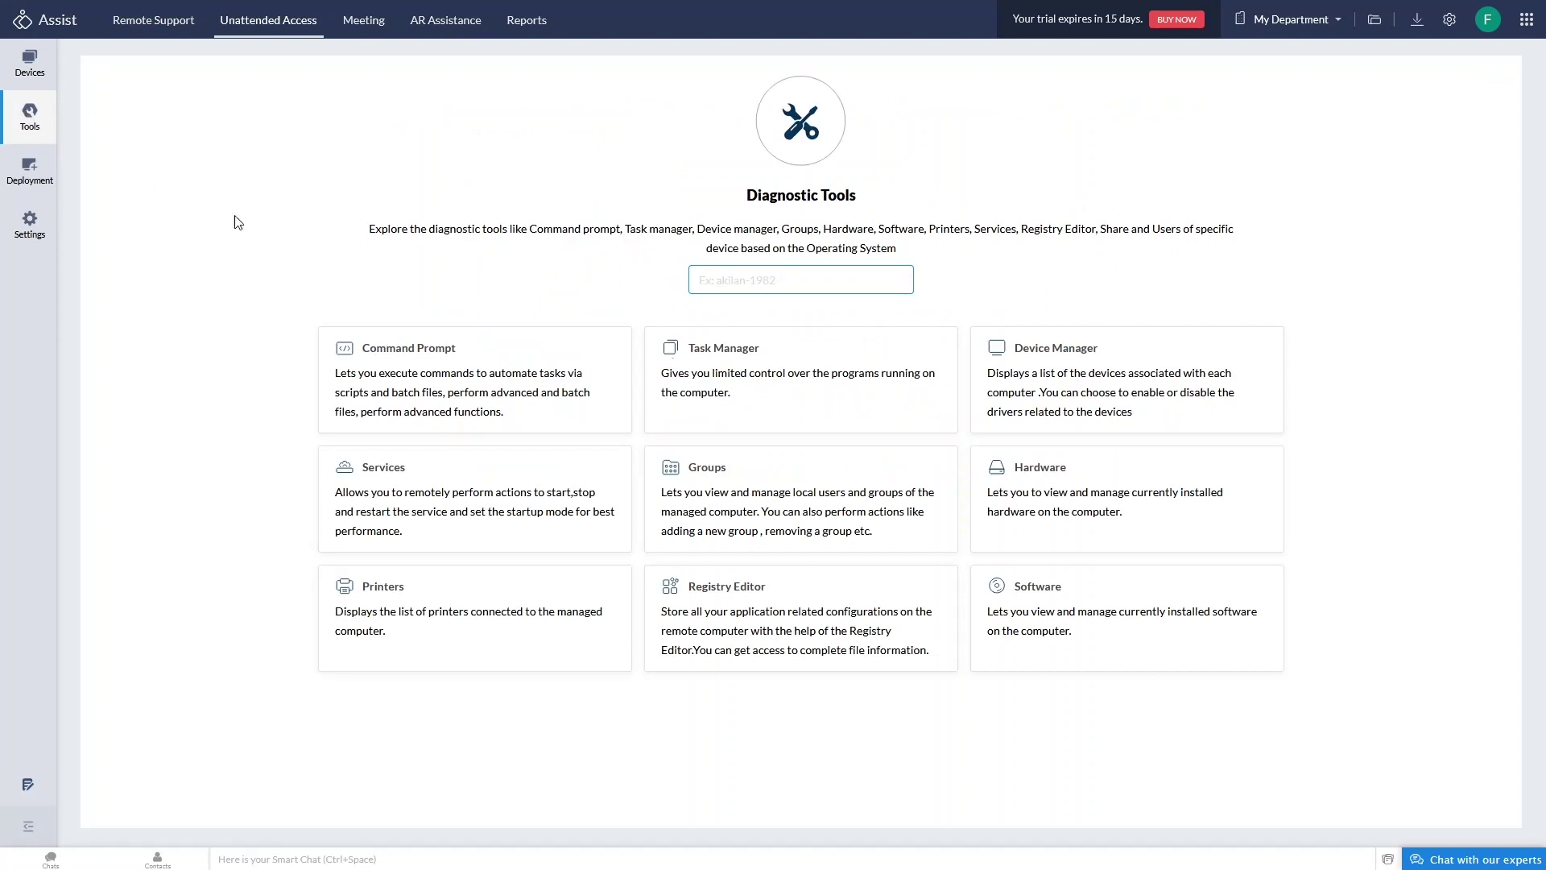
drag(429, 231, 552, 230)
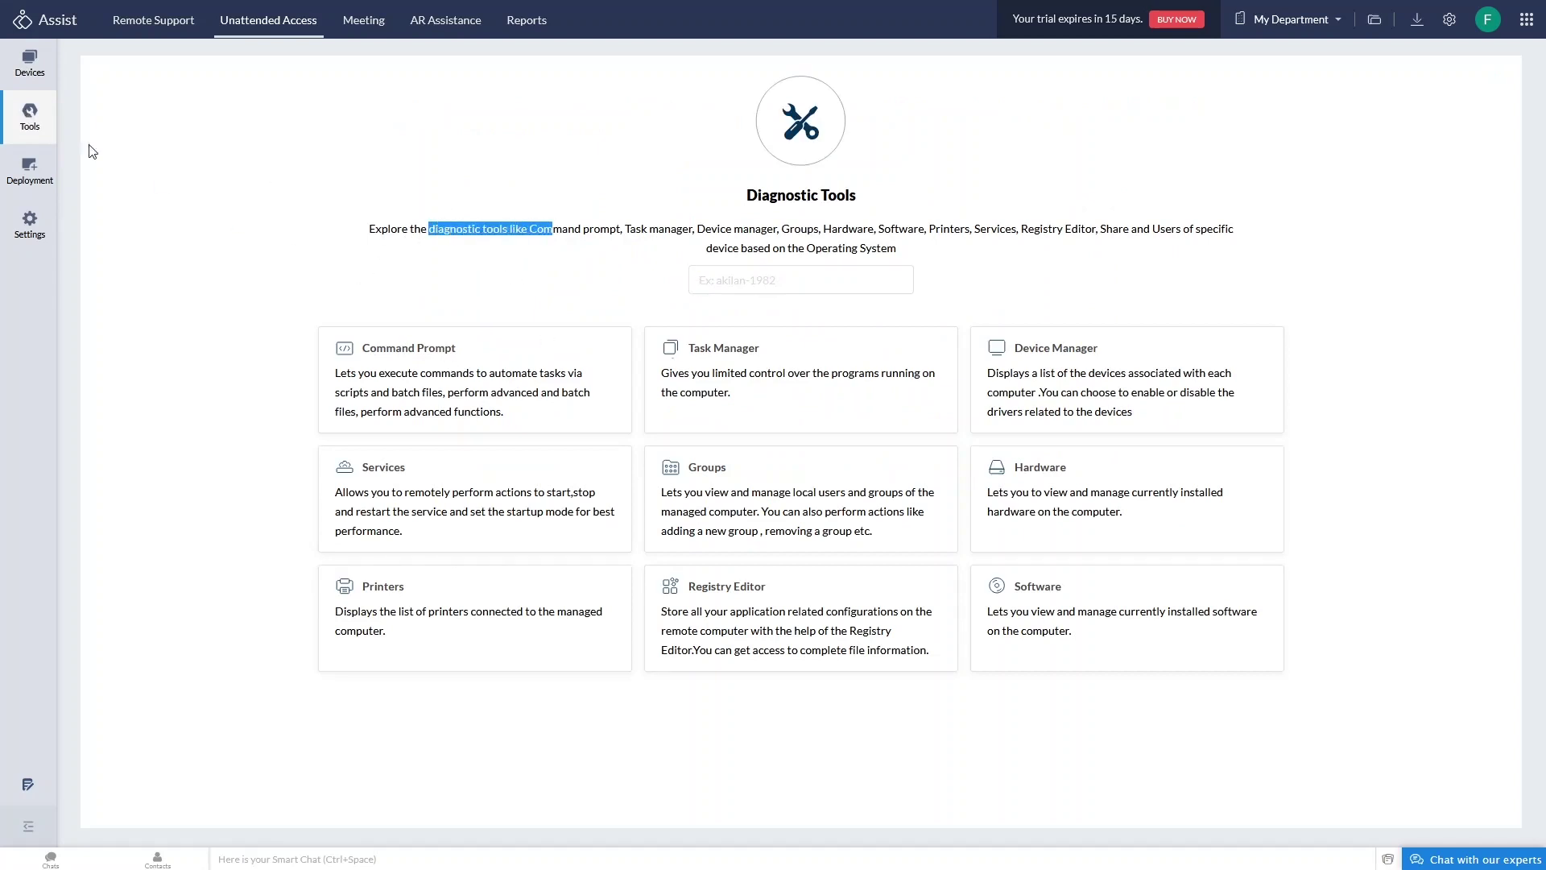
Examine the Unattended Access deployment section, covering its Domains, Manage Devices and Dashboard pages.
click(35, 187)
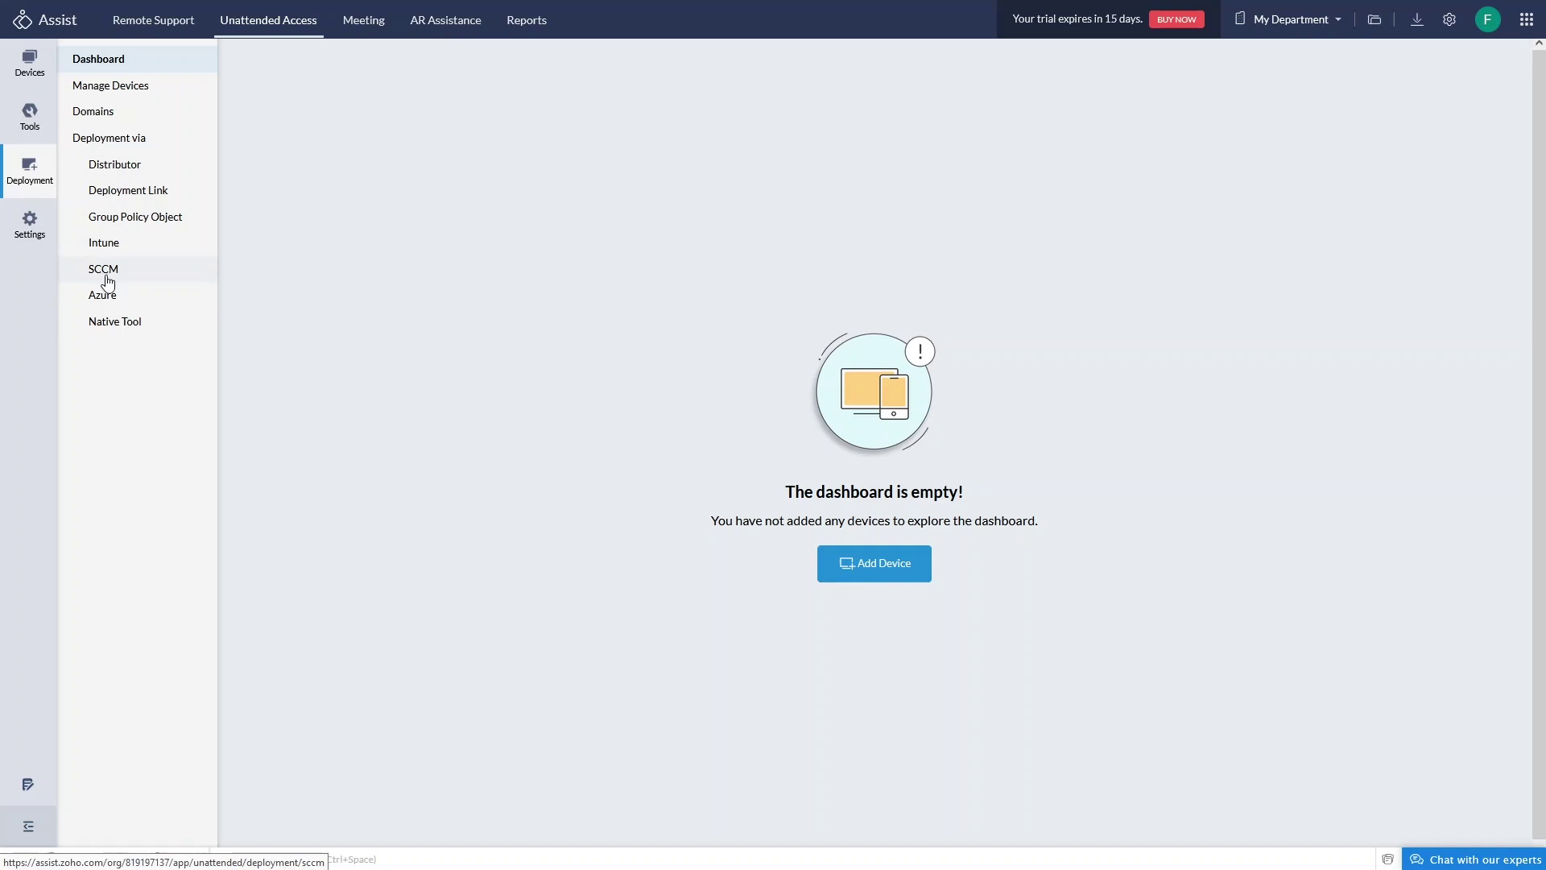
click(87, 117)
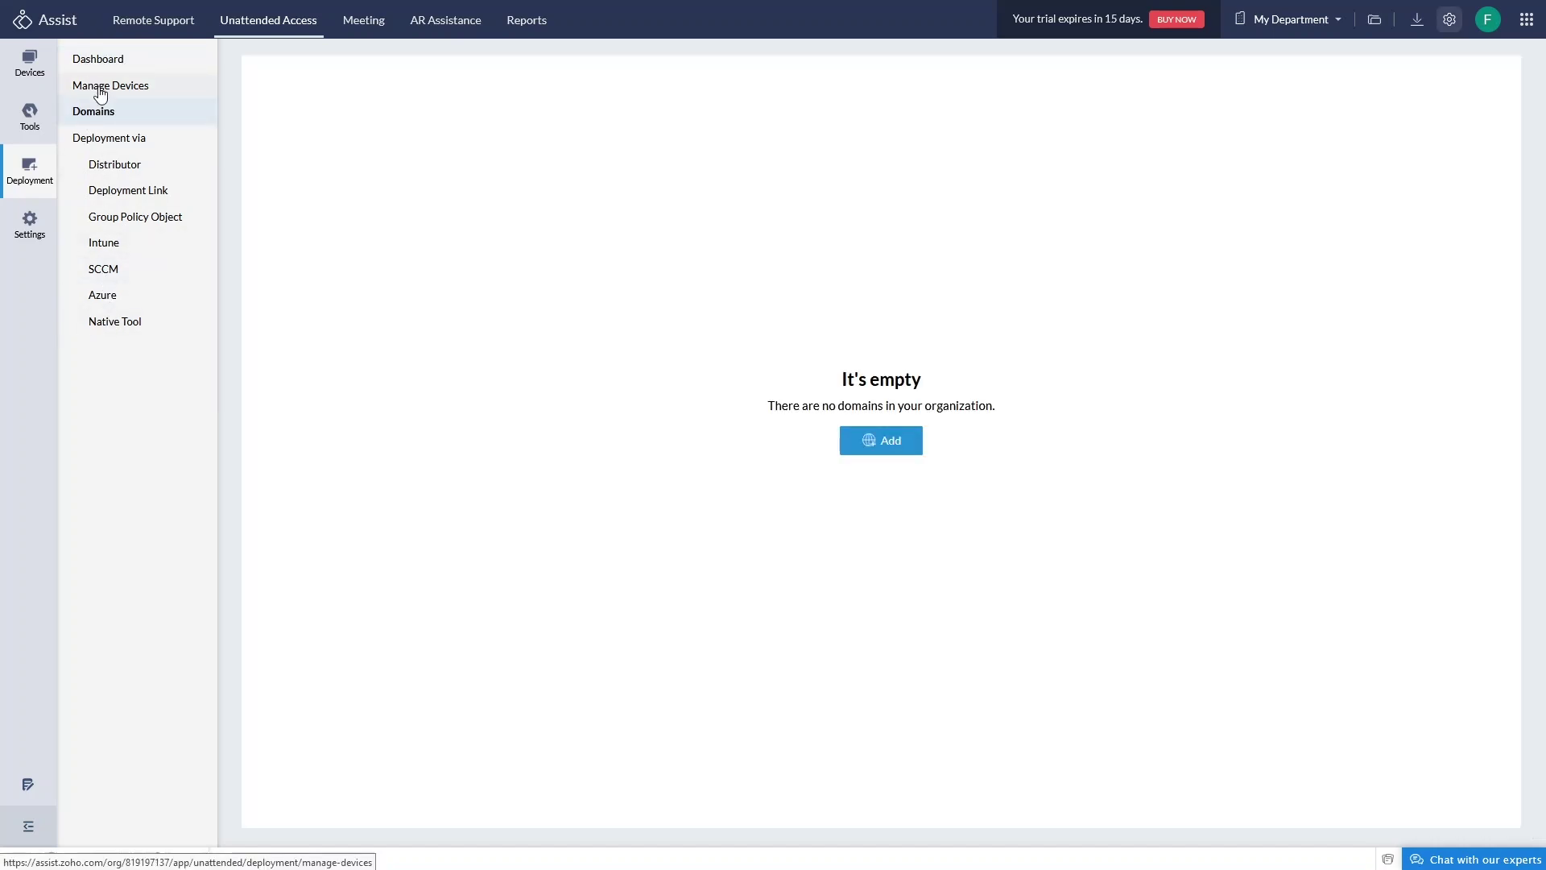
click(100, 92)
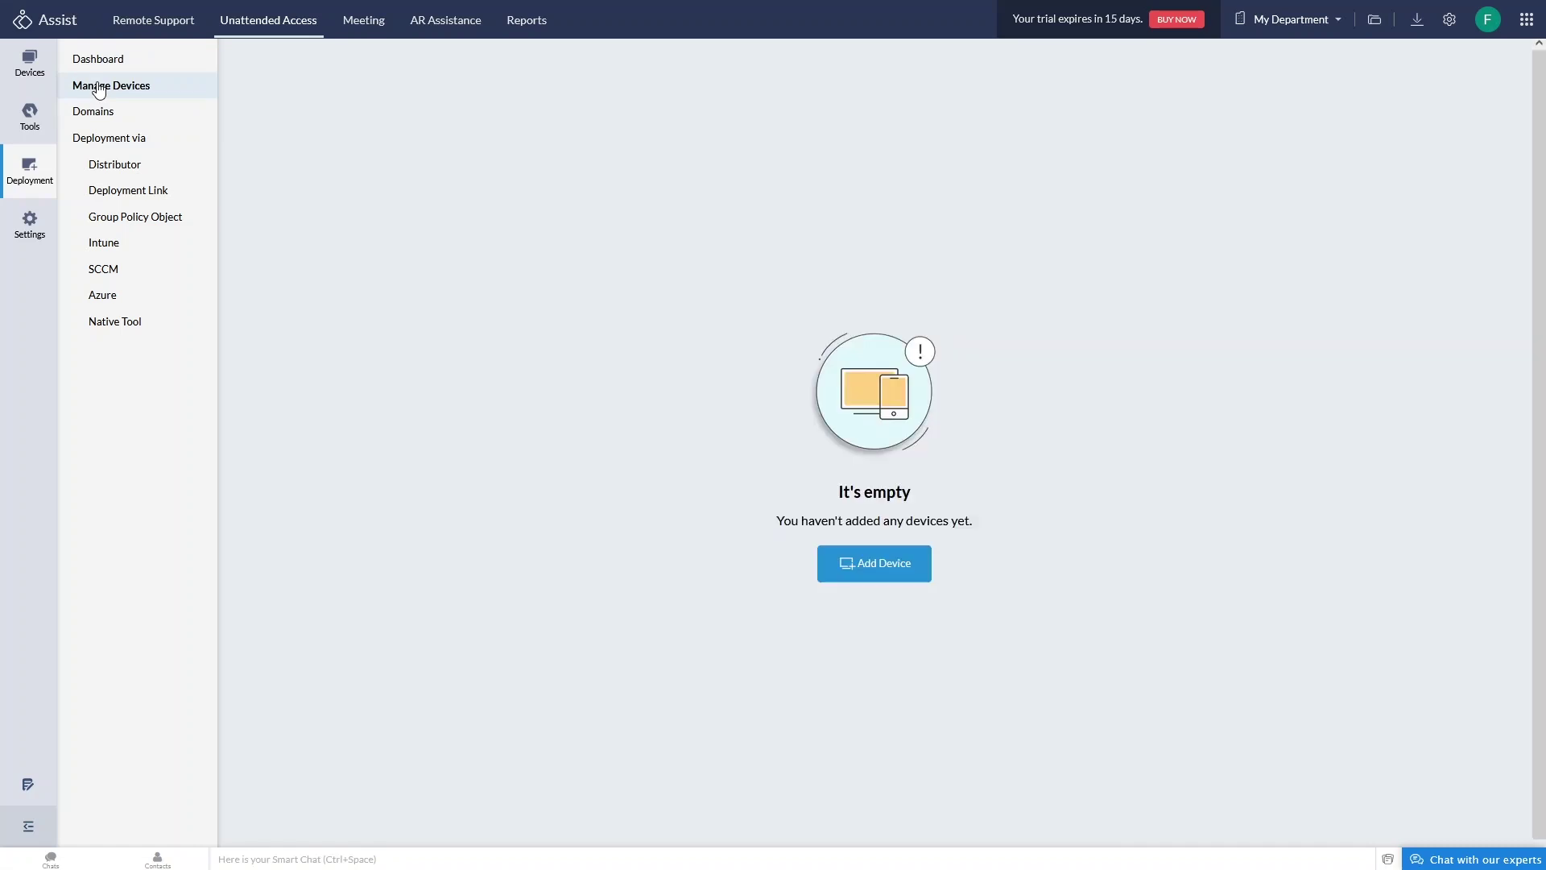
click(105, 61)
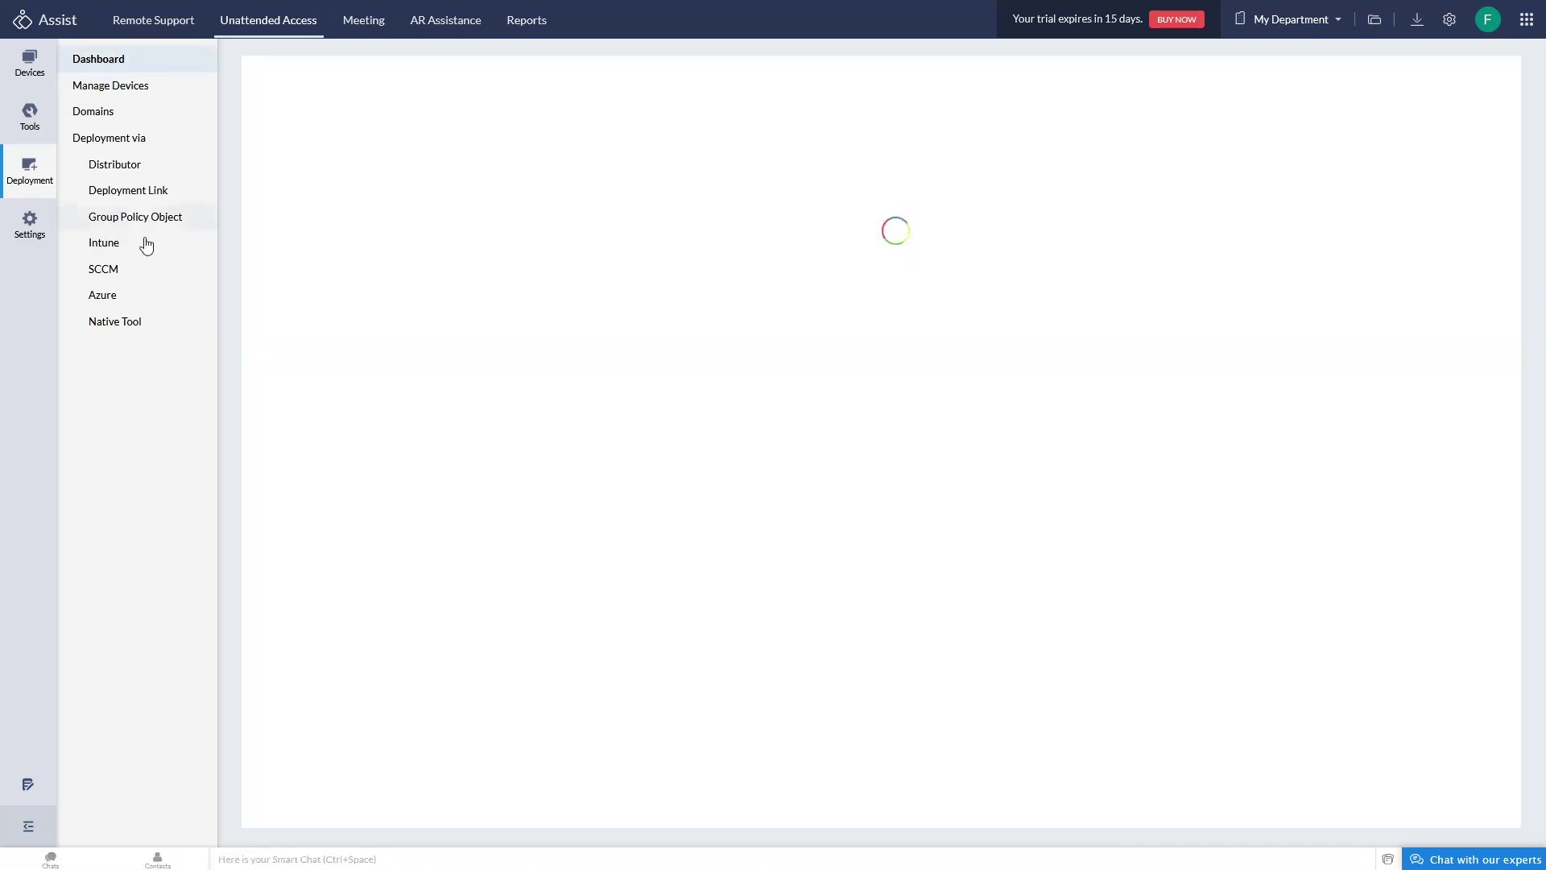
Examine each agent deployment method from Distributor through Native Tool, and the Groups page of the Unattended Access settings.
click(132, 169)
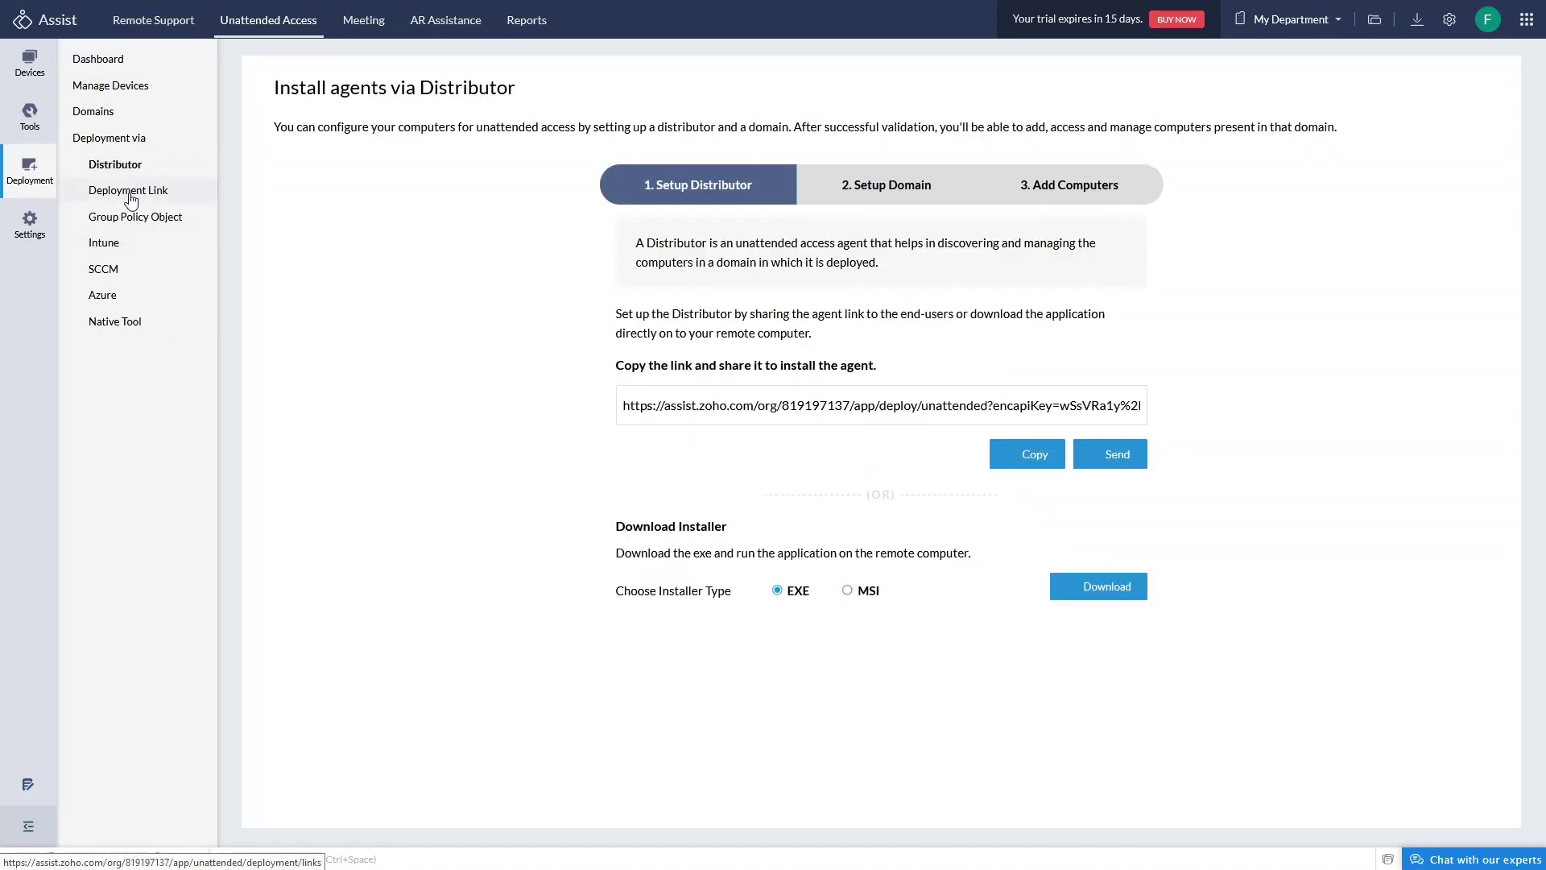
click(130, 193)
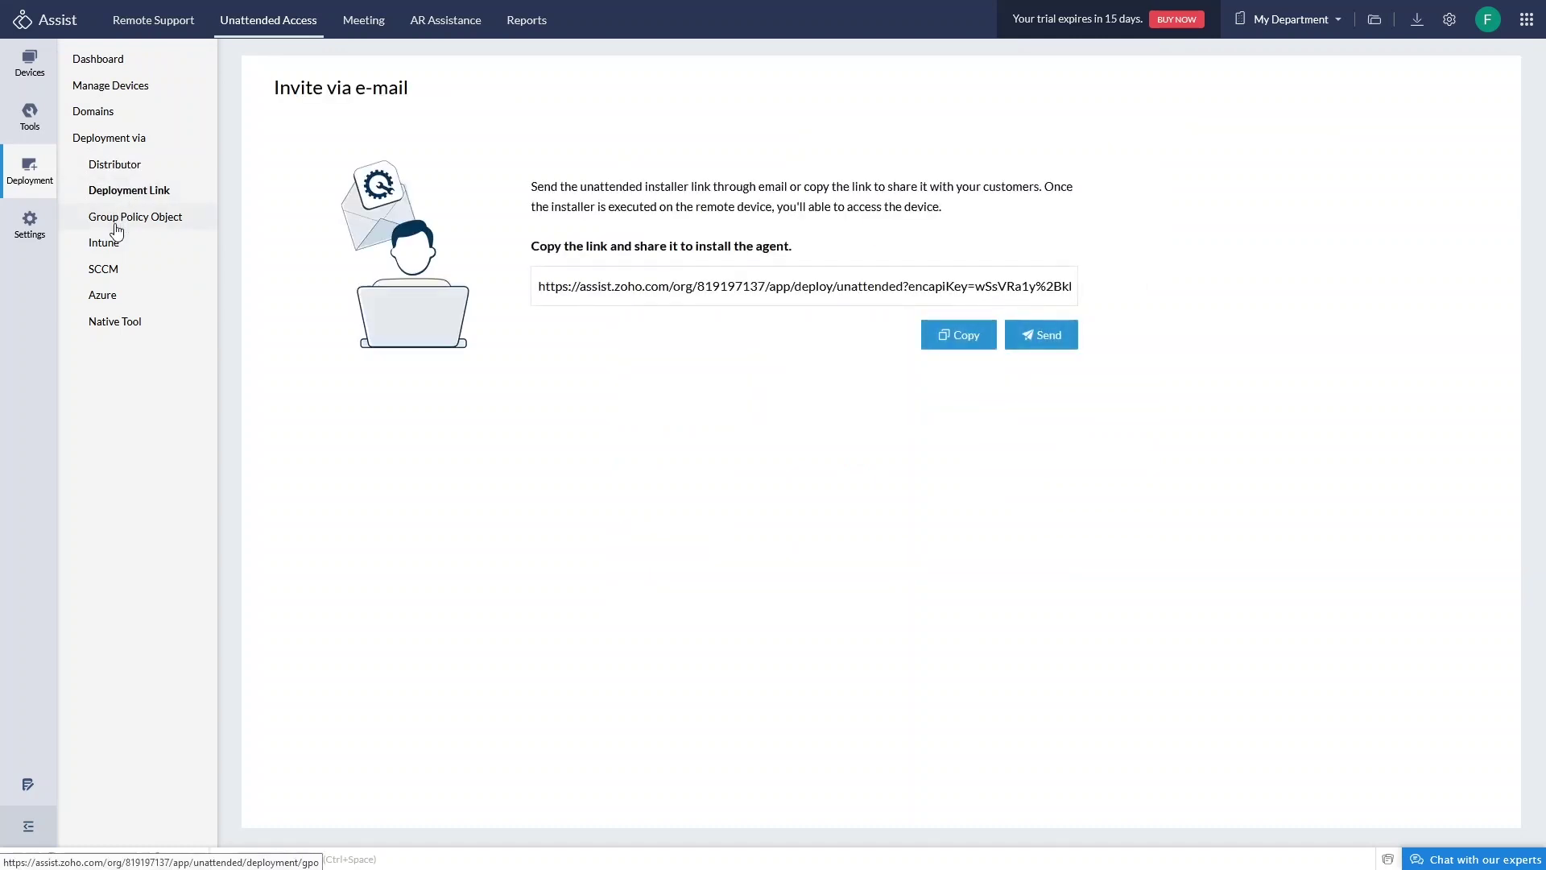
click(117, 219)
click(113, 245)
click(115, 274)
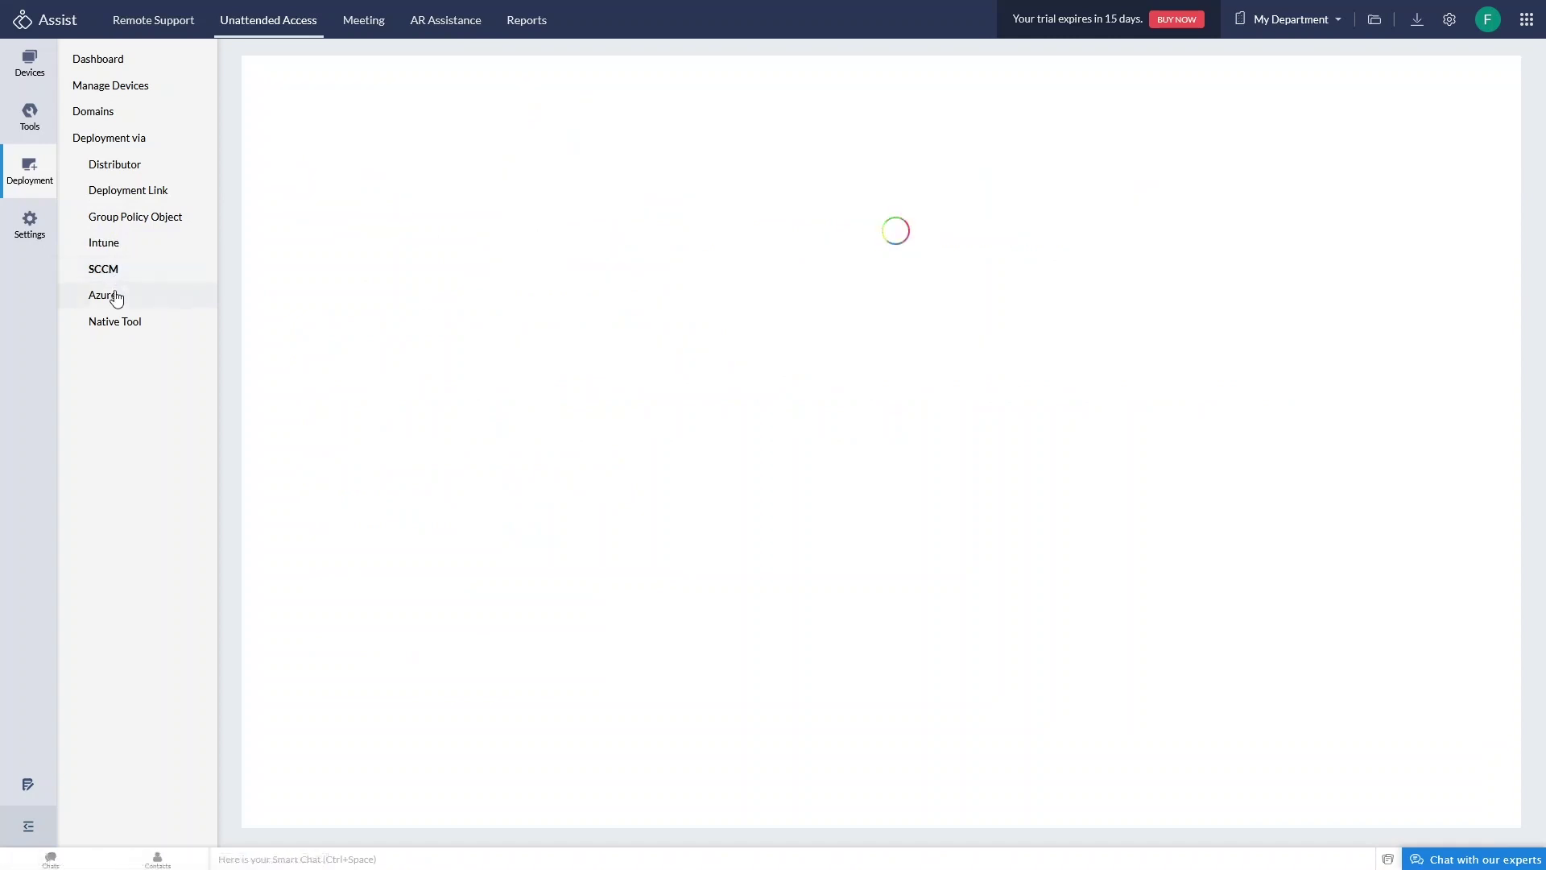
click(117, 295)
click(125, 326)
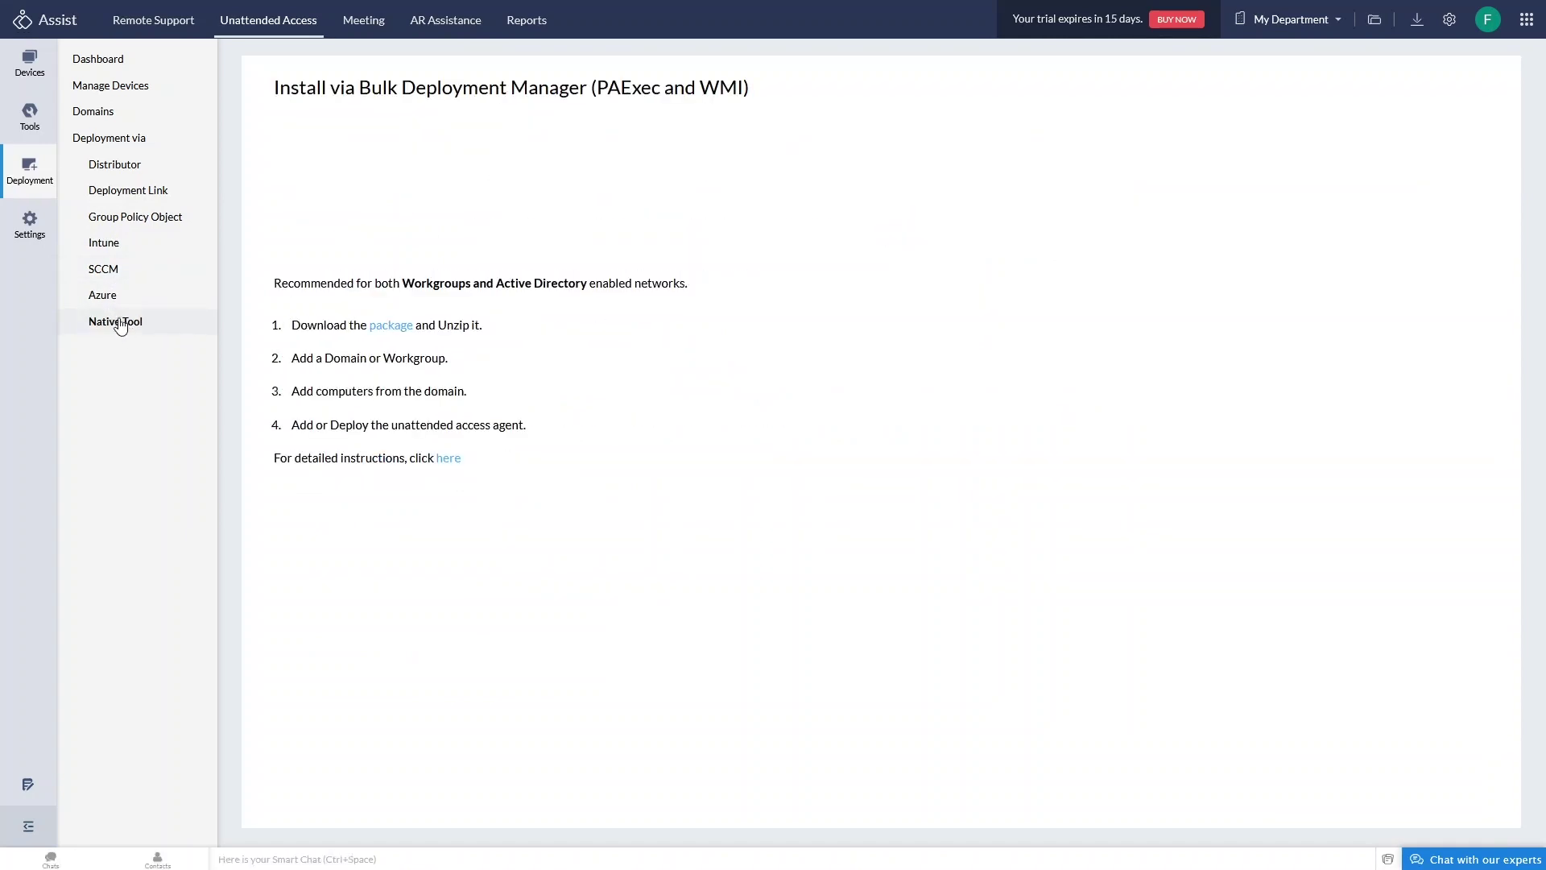
click(42, 235)
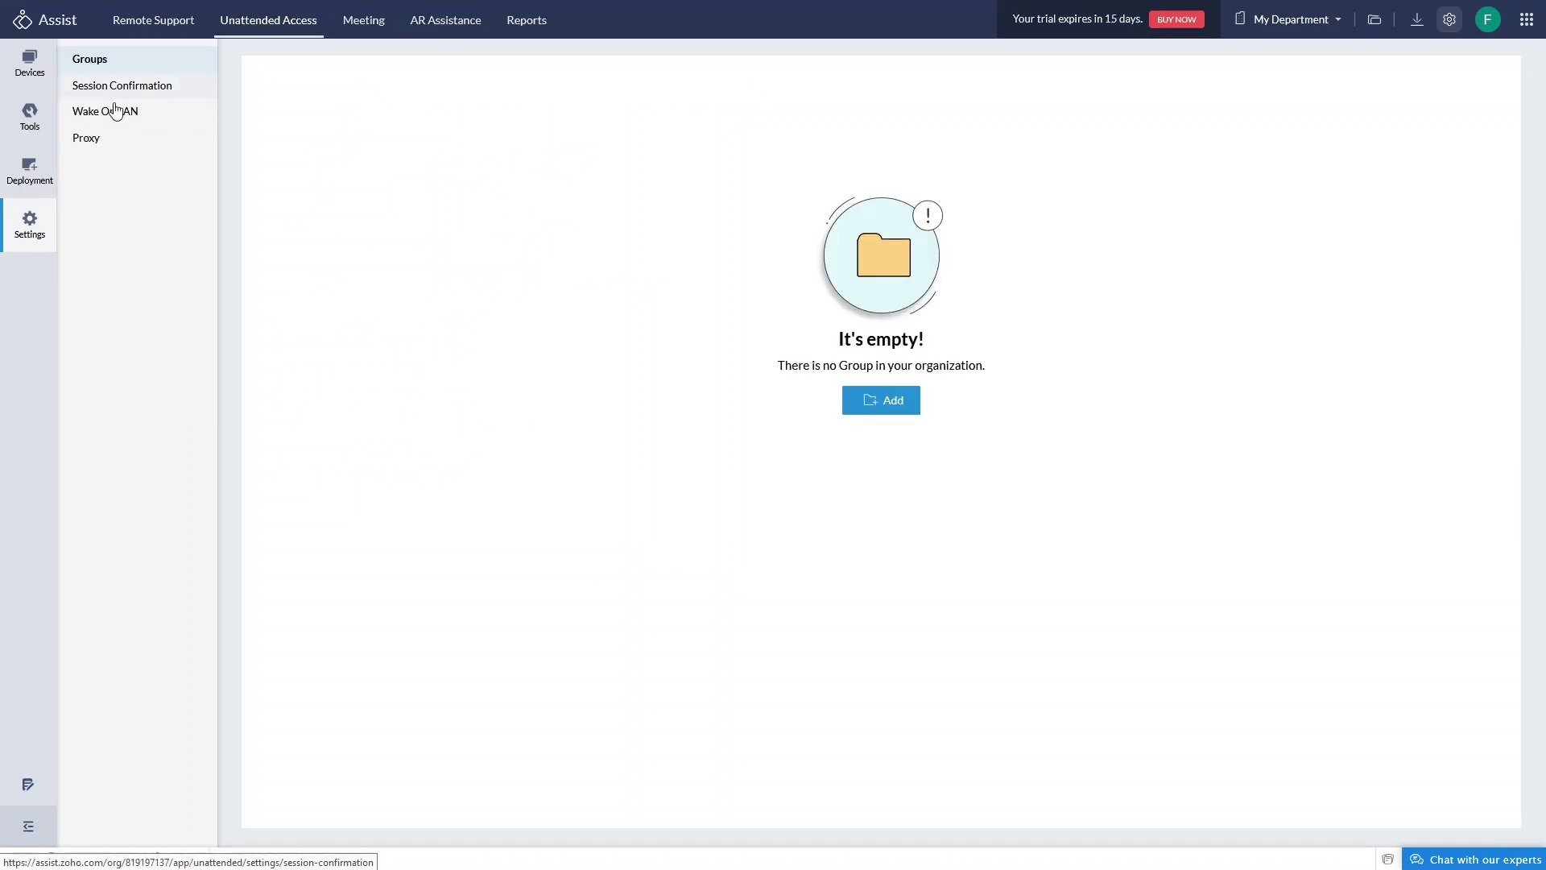
Examine the Meeting module's home page, meetings, webinars, calendar, files and analytics sections.
click(363, 31)
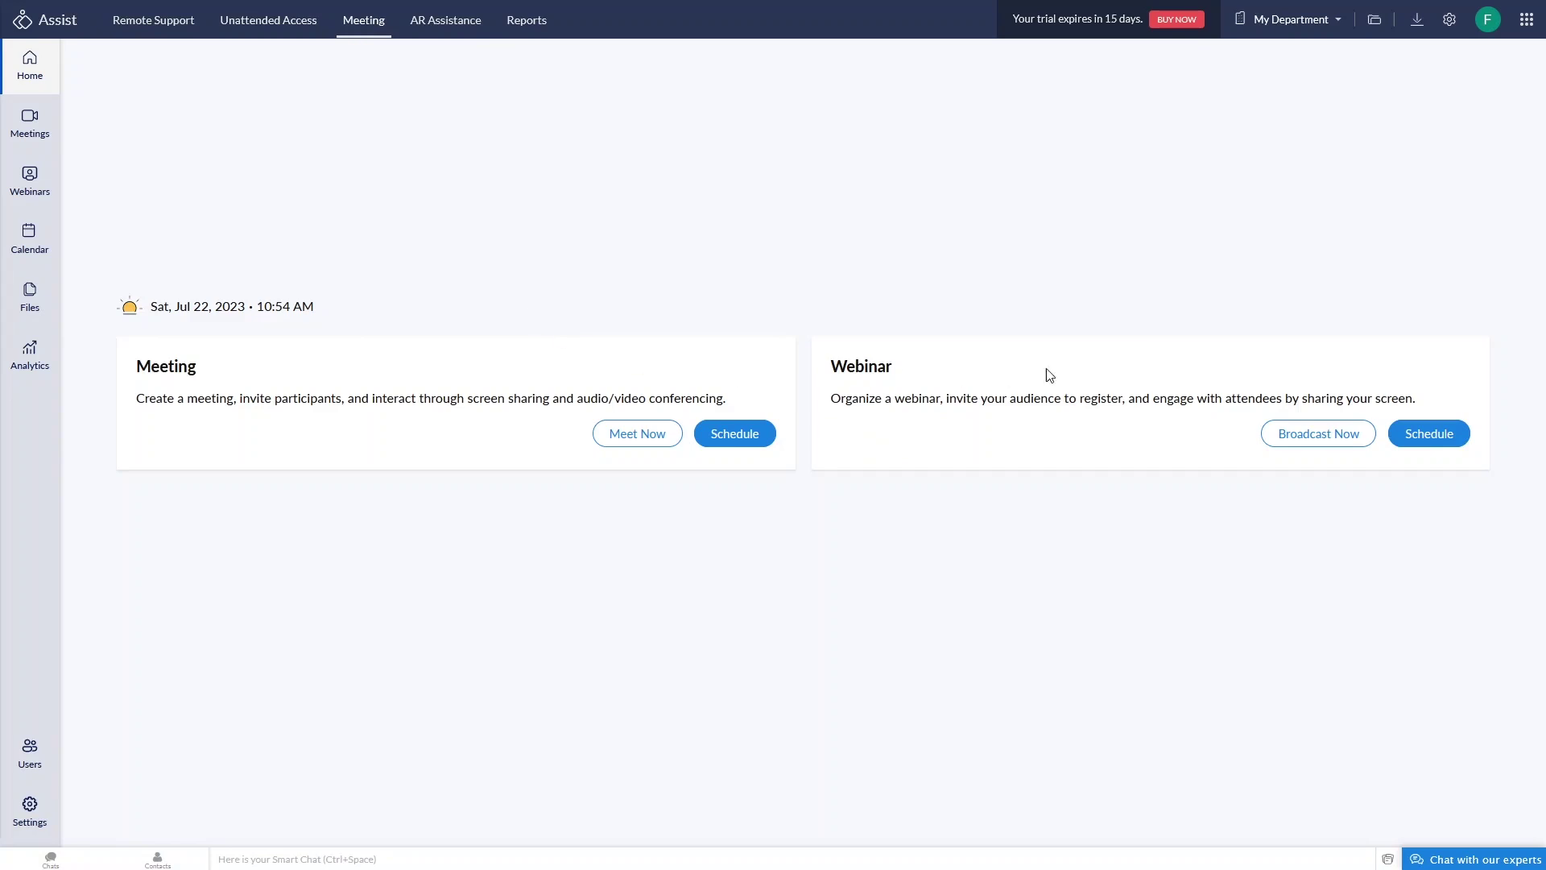
mouse_move(659, 451)
click(28, 131)
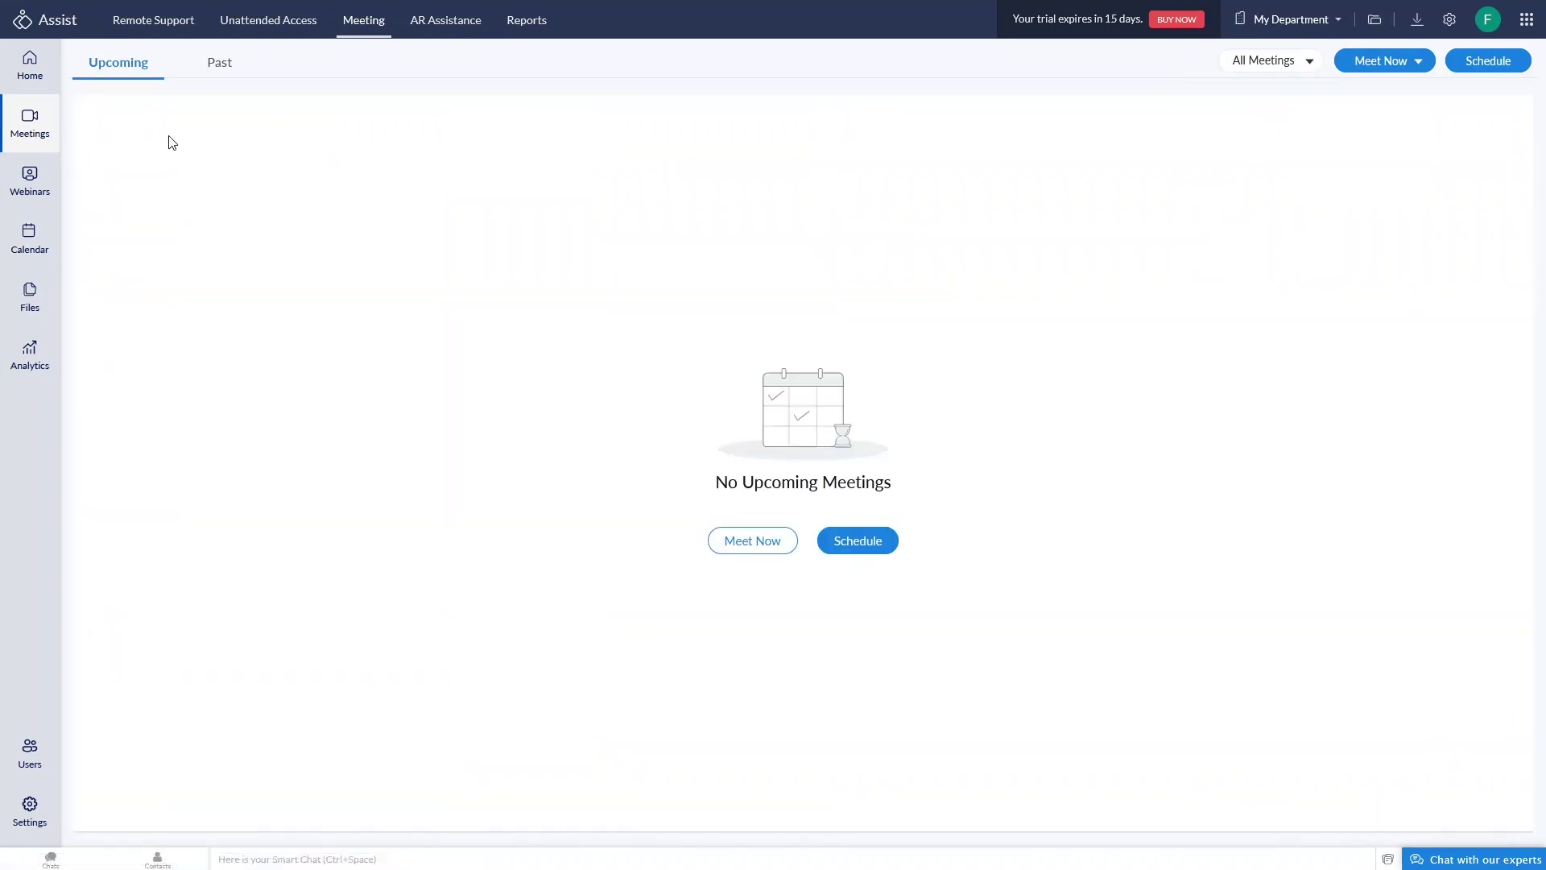
click(26, 196)
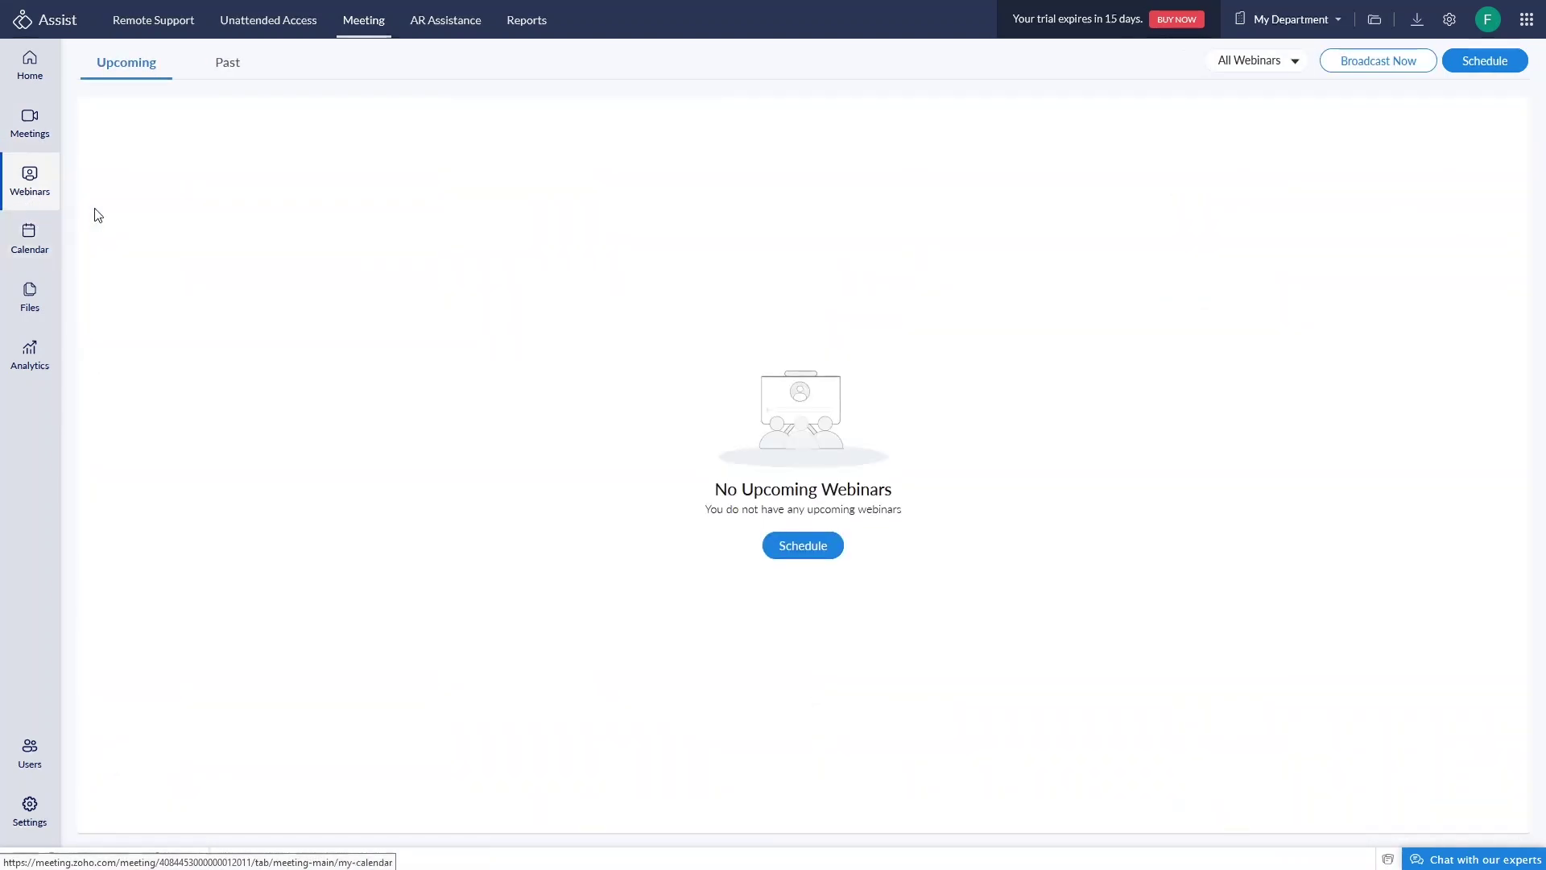
click(39, 243)
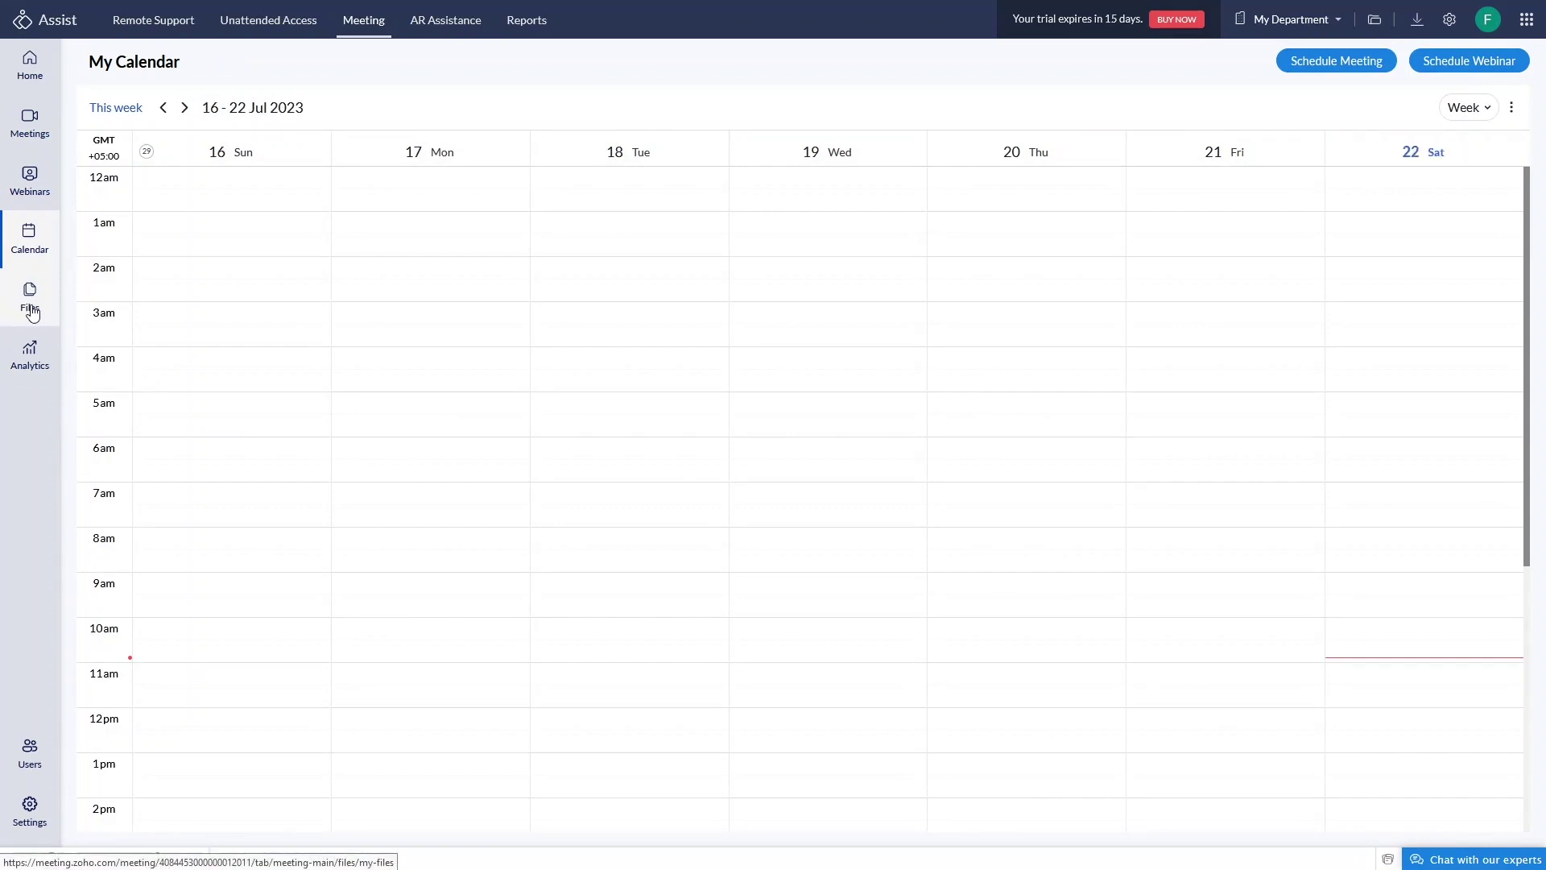
click(29, 302)
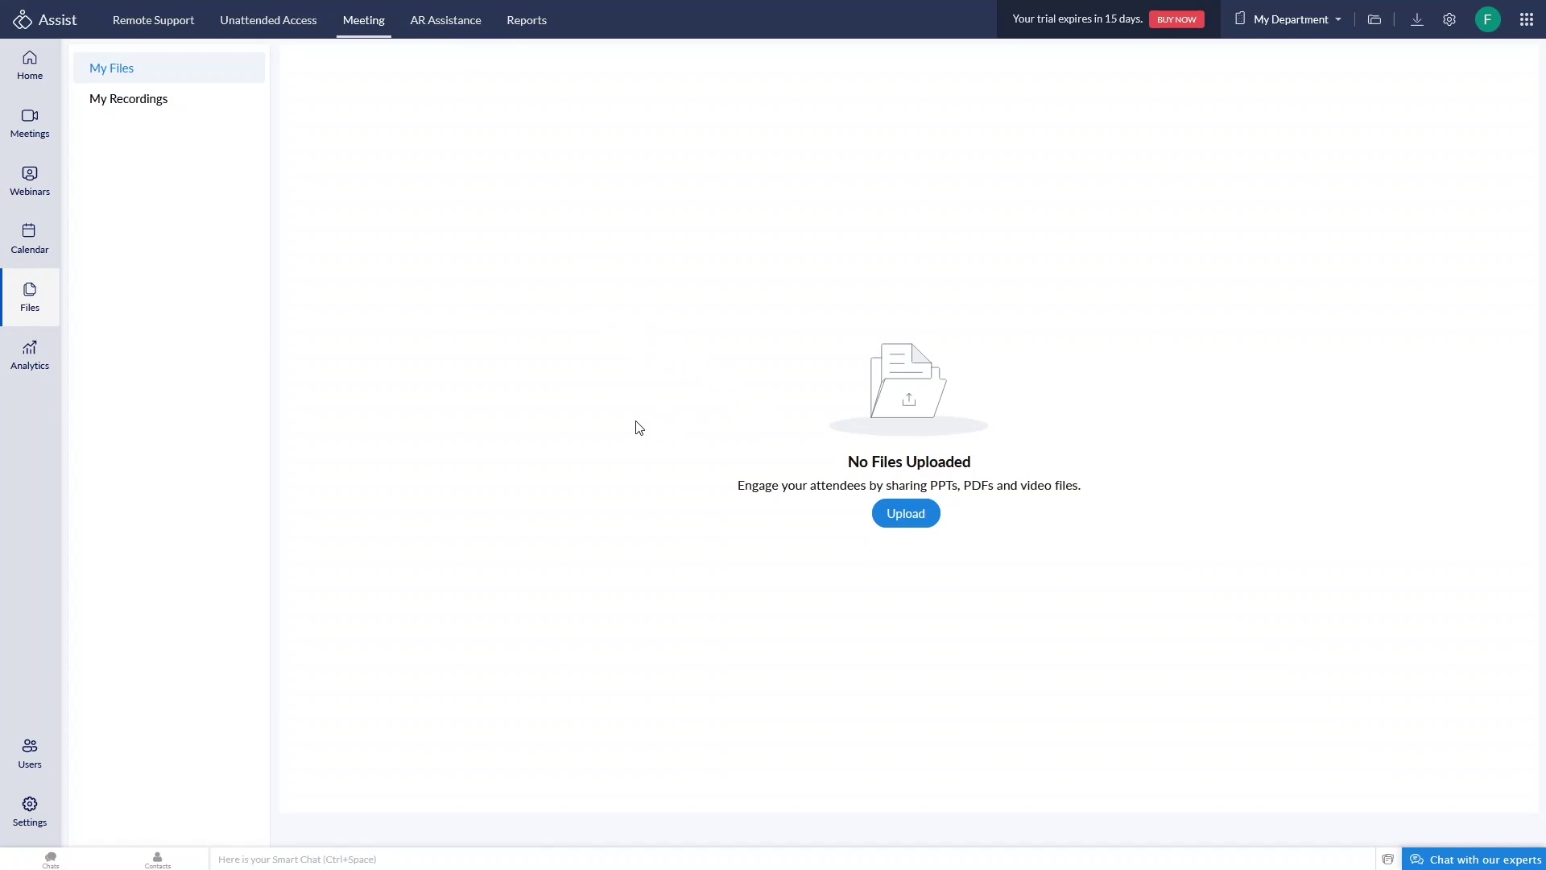
drag(808, 483, 883, 484)
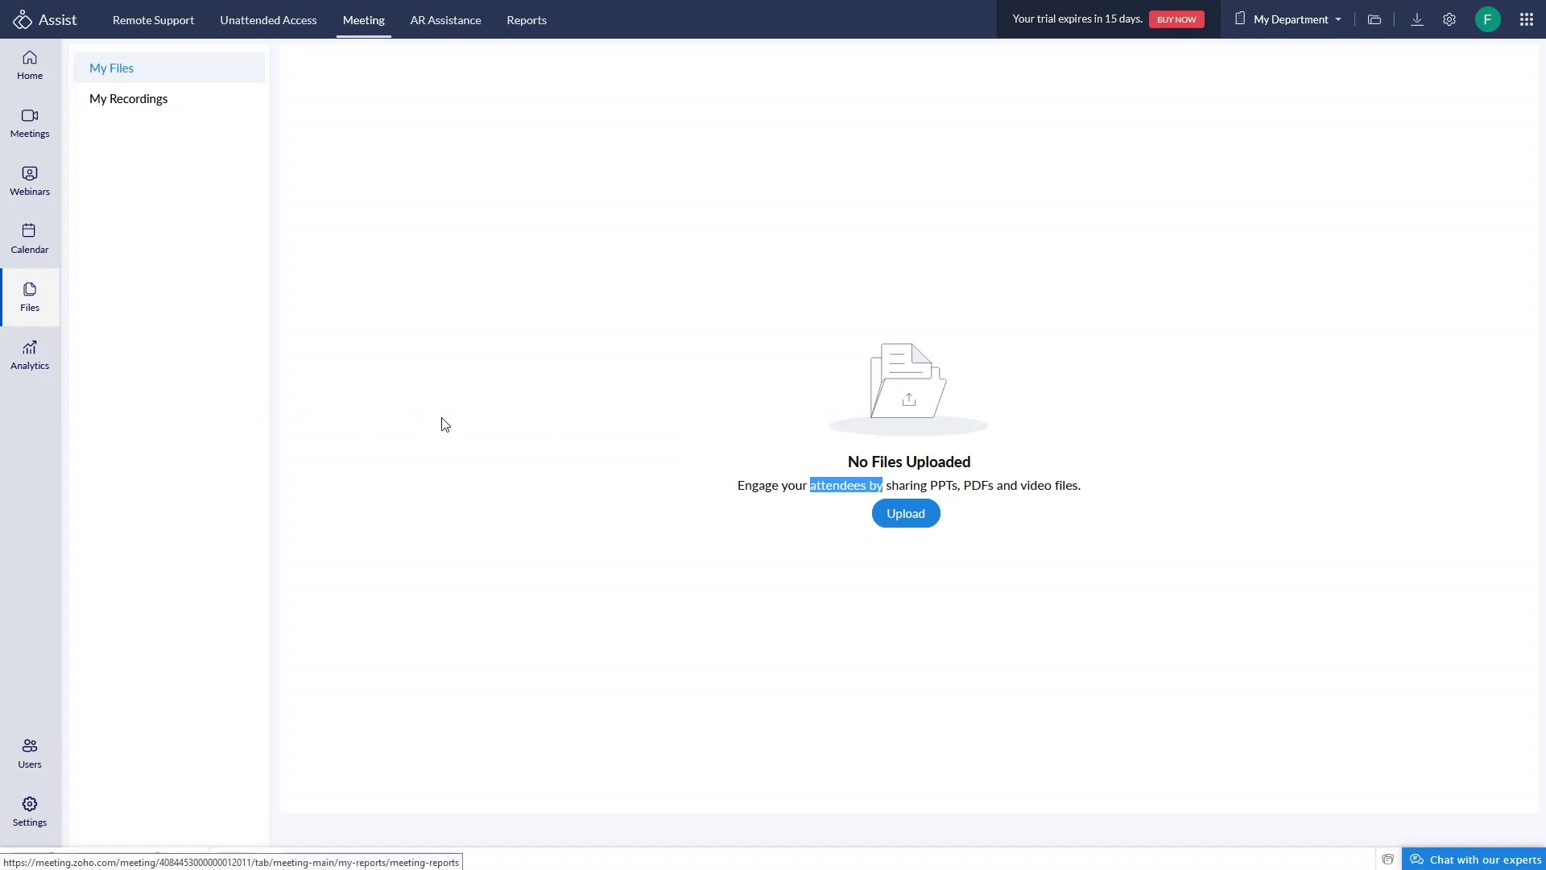
click(58, 366)
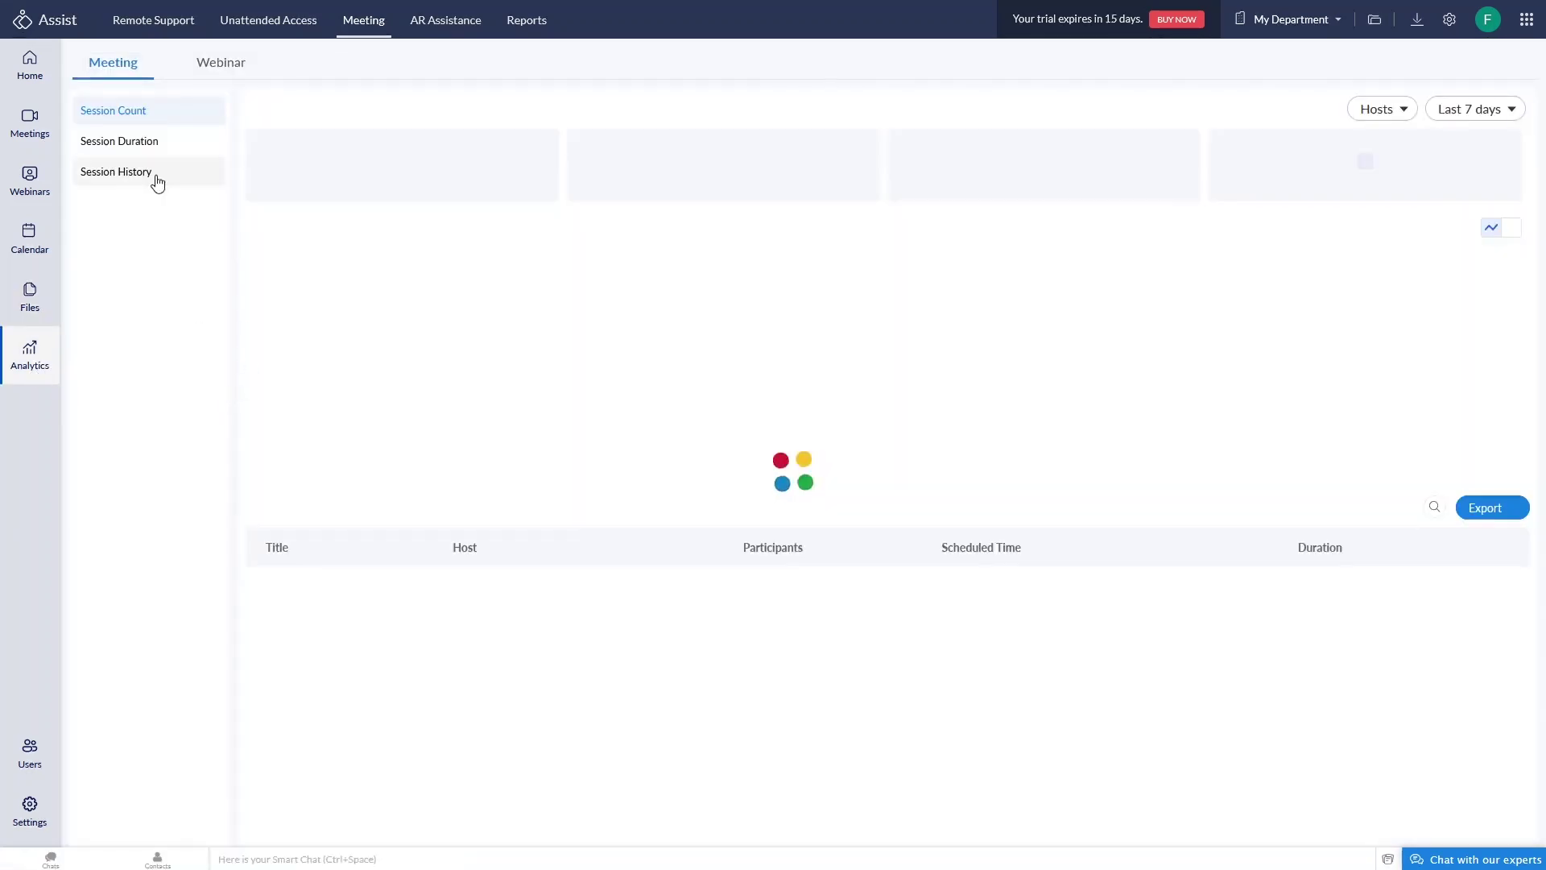
Open the AR Assistance home page and dismiss the organization name request without entering a name.
click(447, 25)
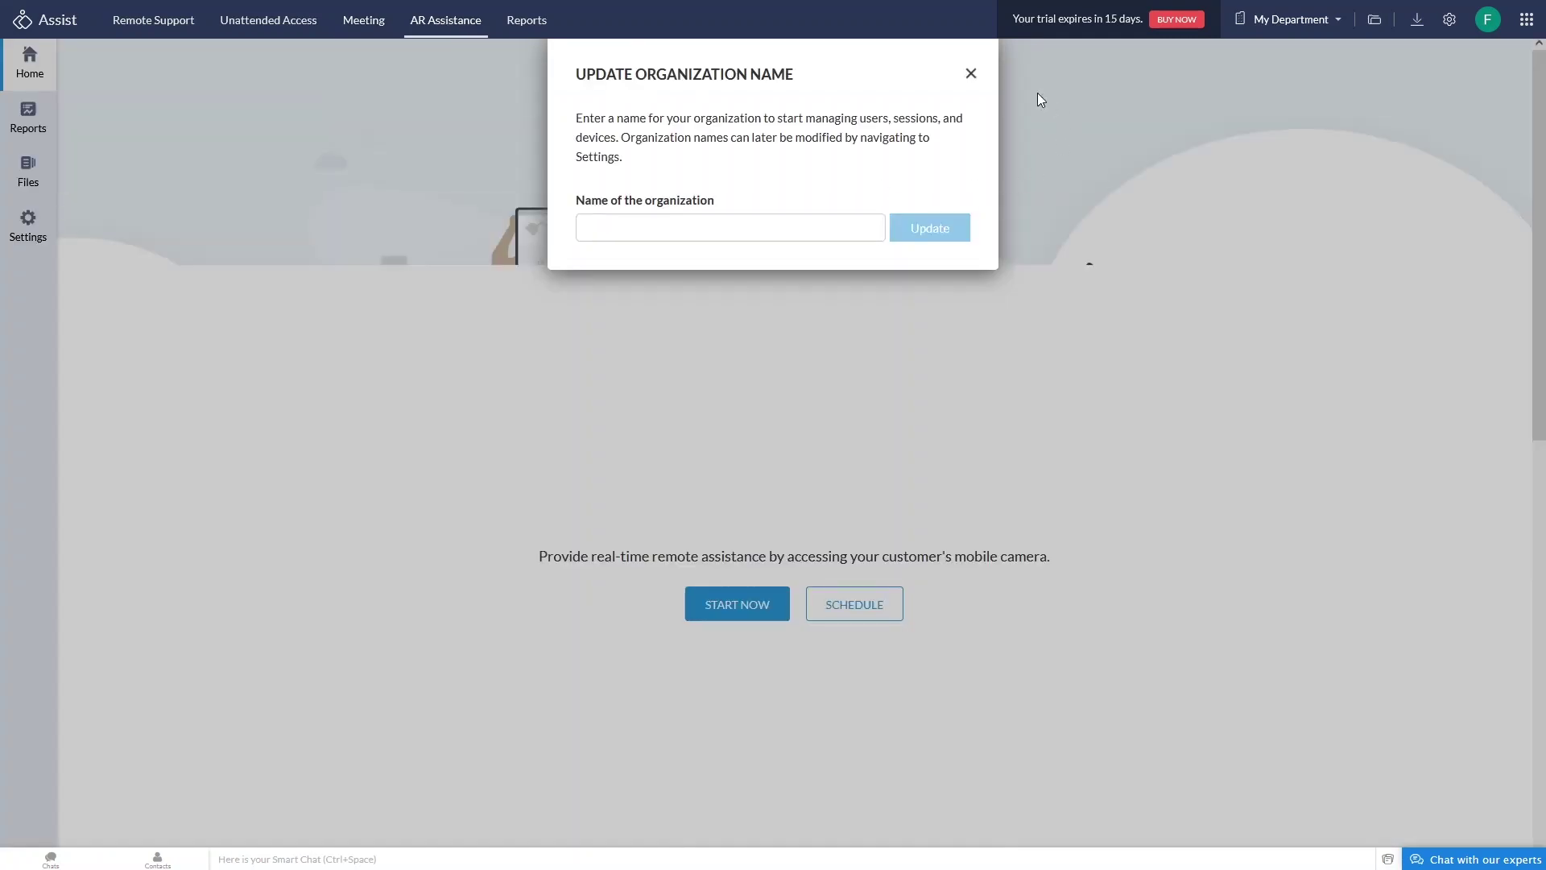
click(972, 72)
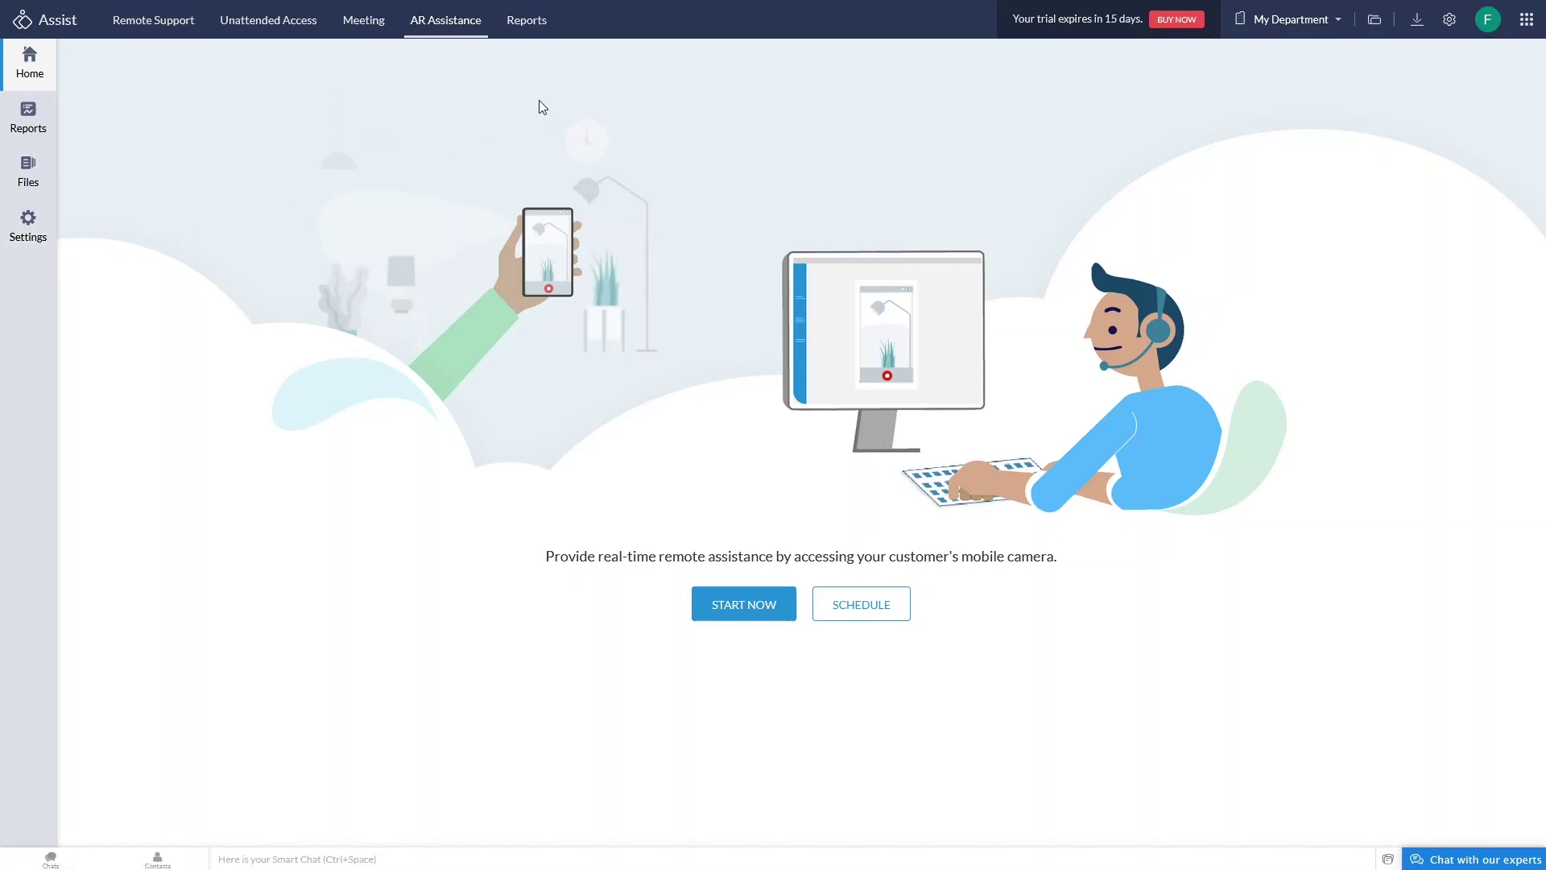
Examine the Remote Support session count and session duration reports and the custom reports, and return to the Remote Support home page.
click(533, 24)
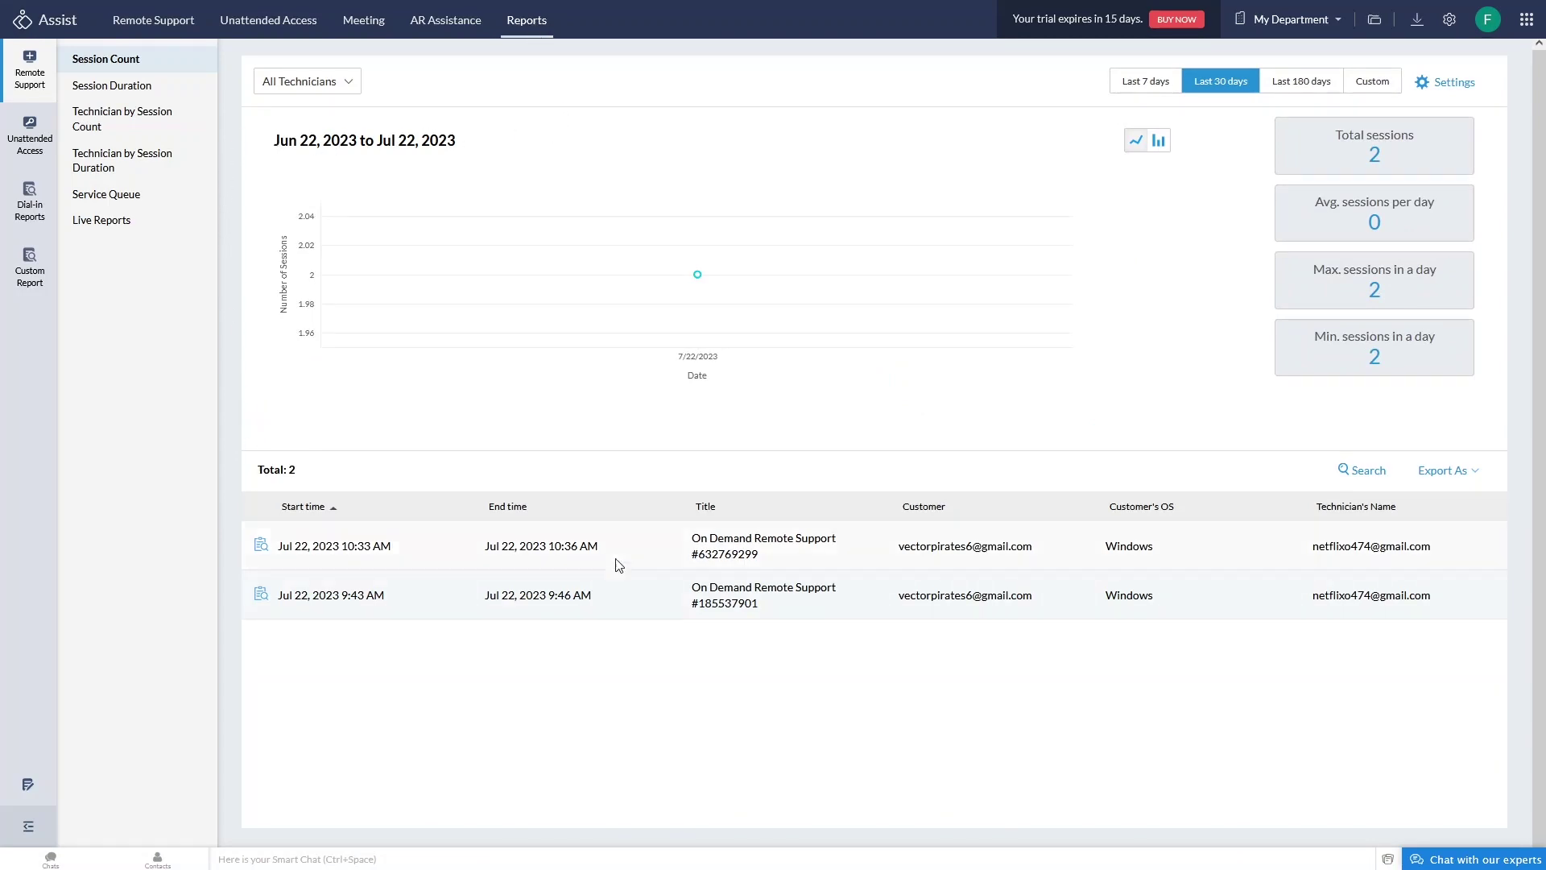
click(113, 93)
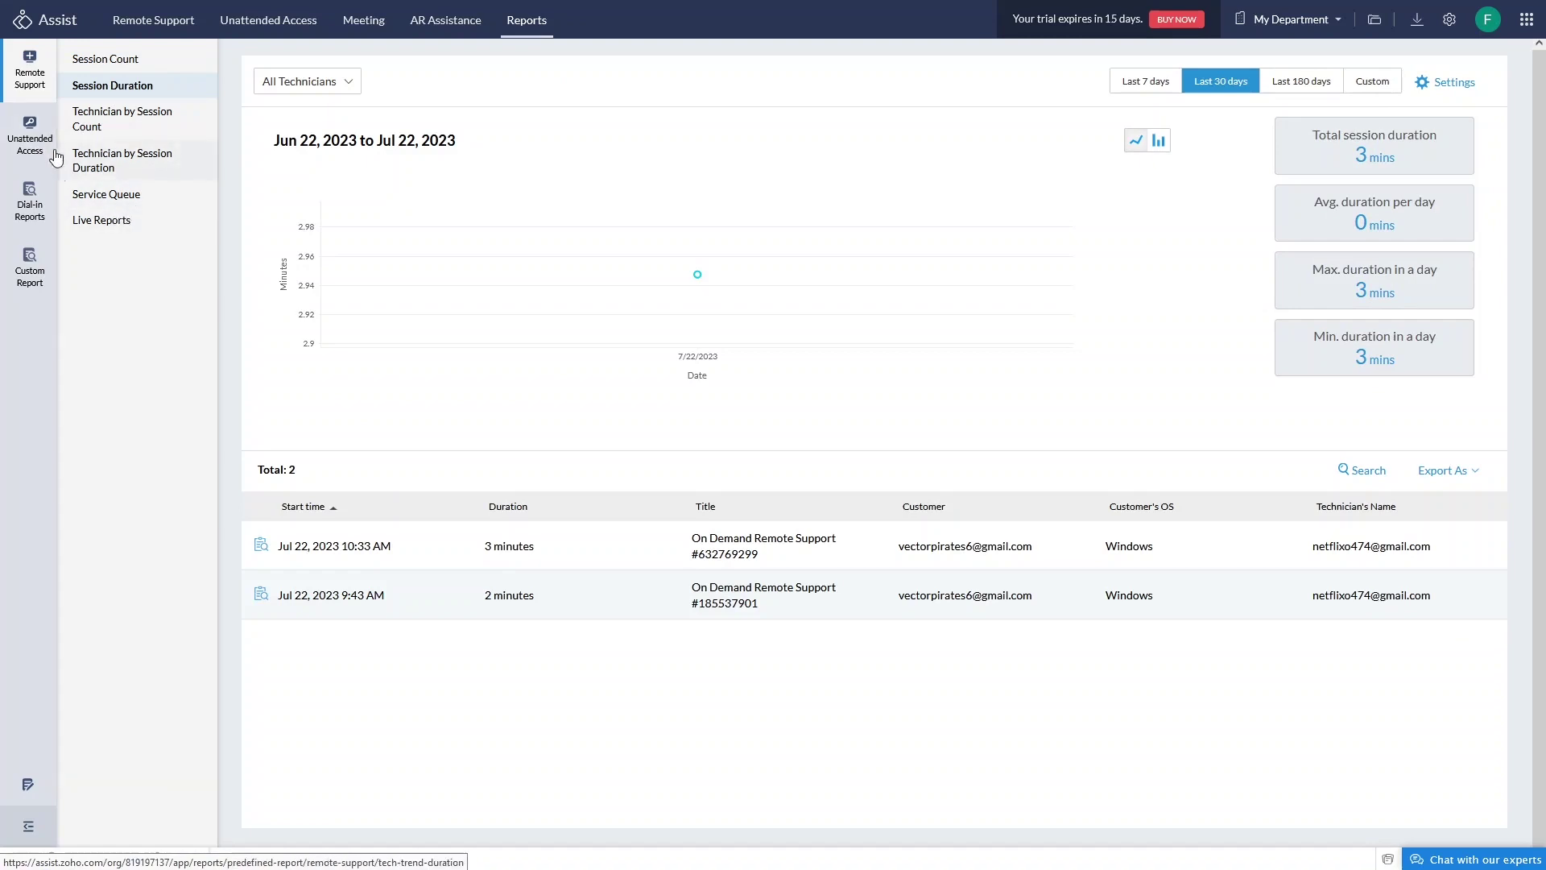
click(33, 261)
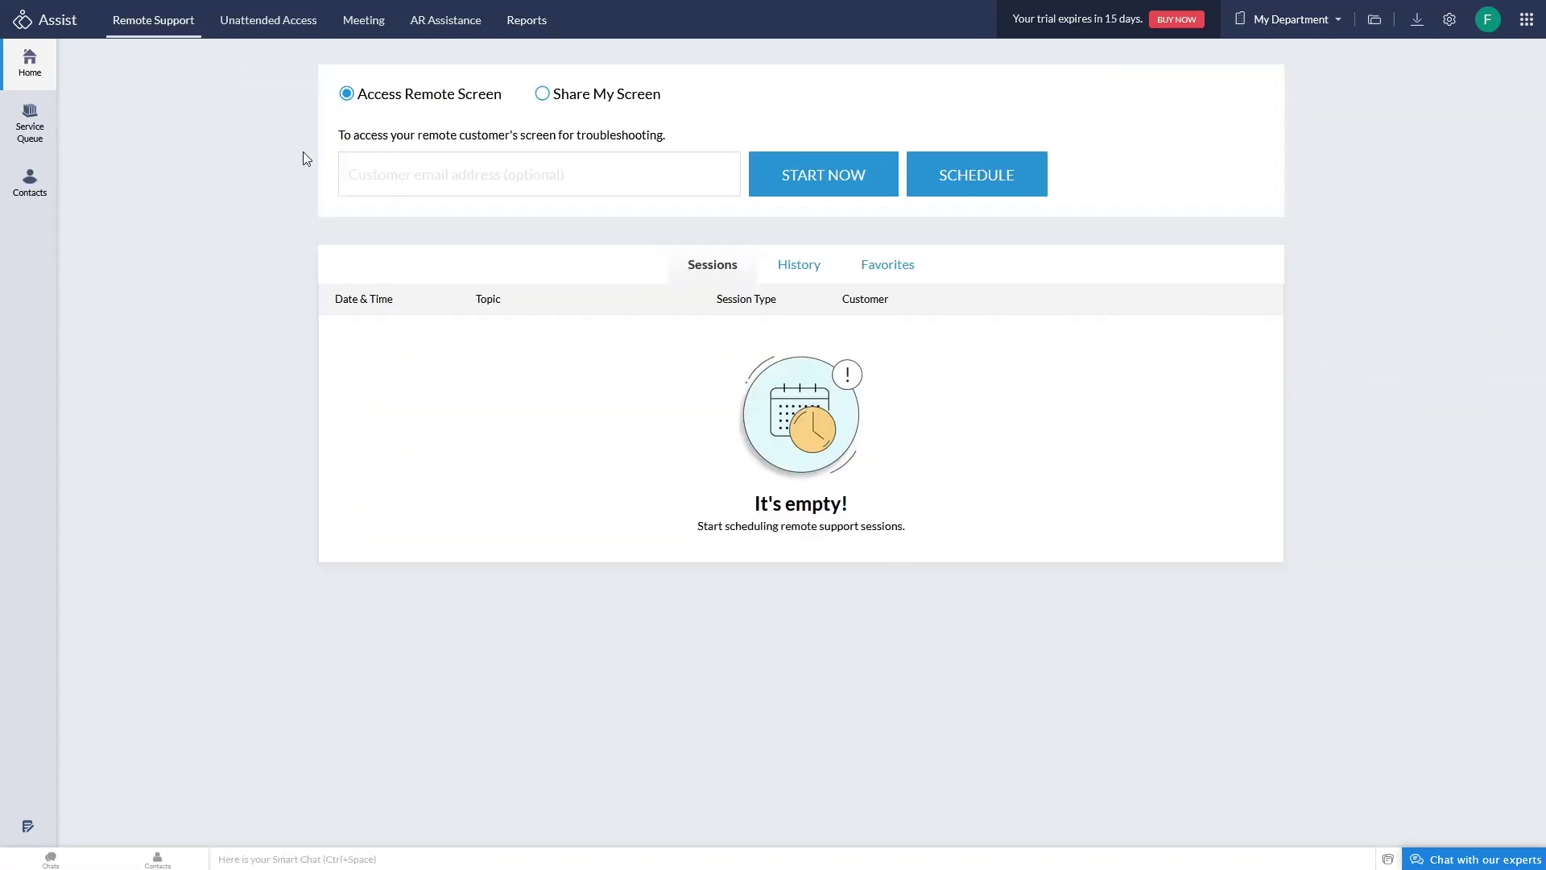